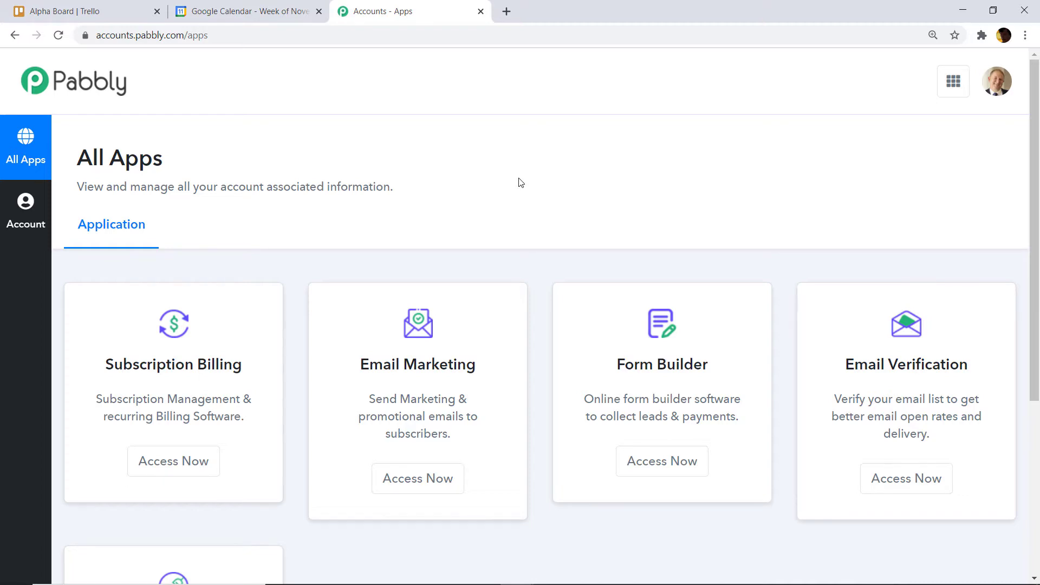
# - From the Connect dashboard, create a new workflow named 'Trello to Google Calendar'
pyautogui.scroll(-5, 531, 187)
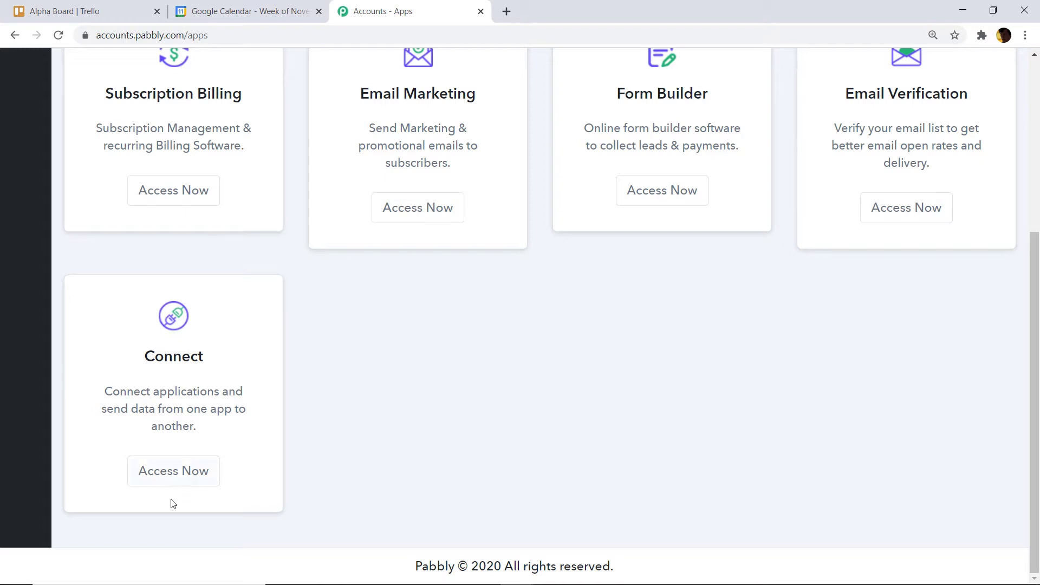
pyautogui.click(183, 479)
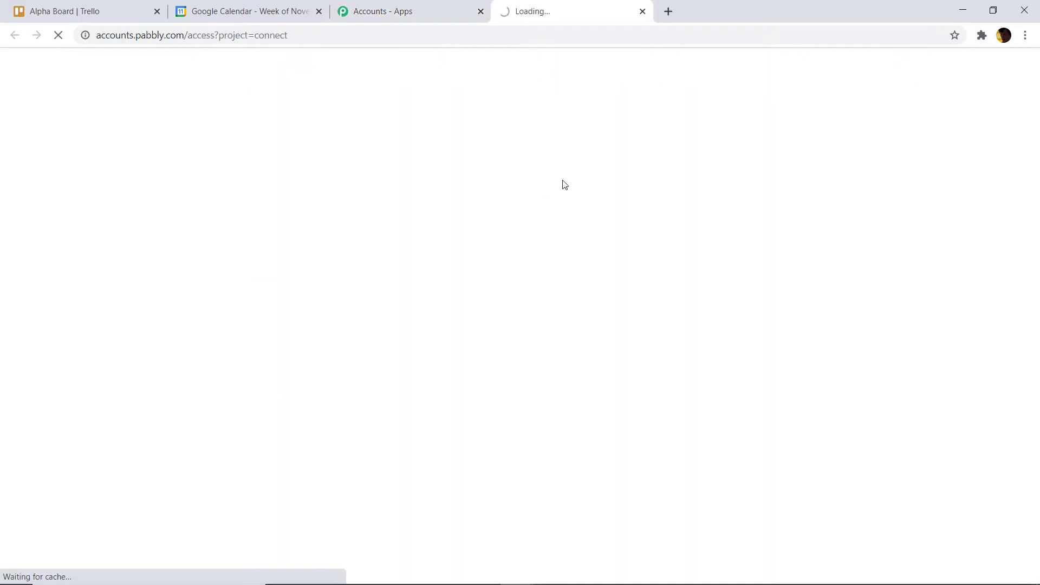
pyautogui.click(872, 101)
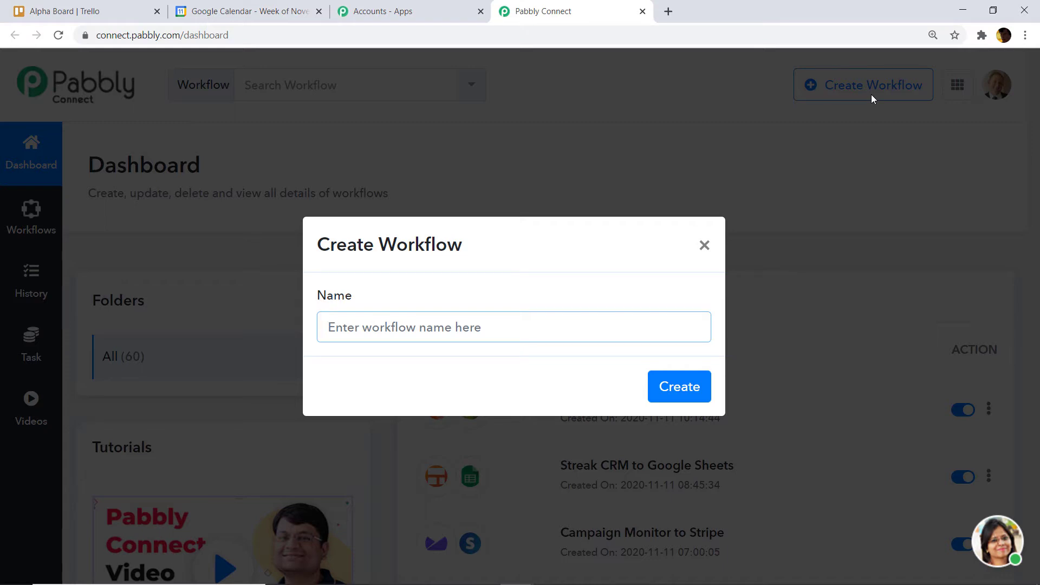
pyautogui.write('T')
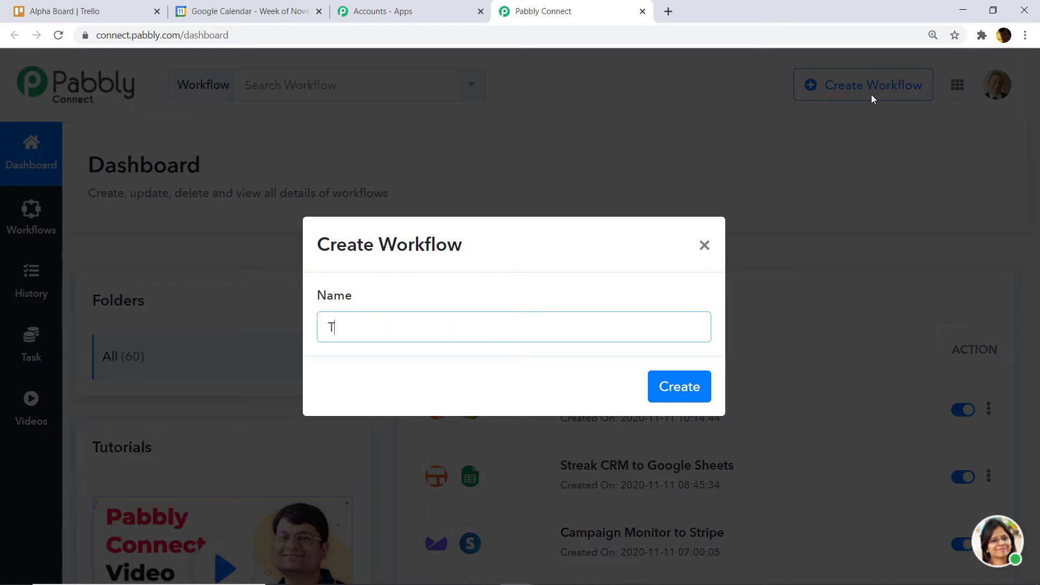
pyautogui.write('re')
pyautogui.write('llo ti')
pyautogui.write('o ')
pyautogui.write('G')
pyautogui.write('oogle ')
pyautogui.write('C')
pyautogui.write('alendar')
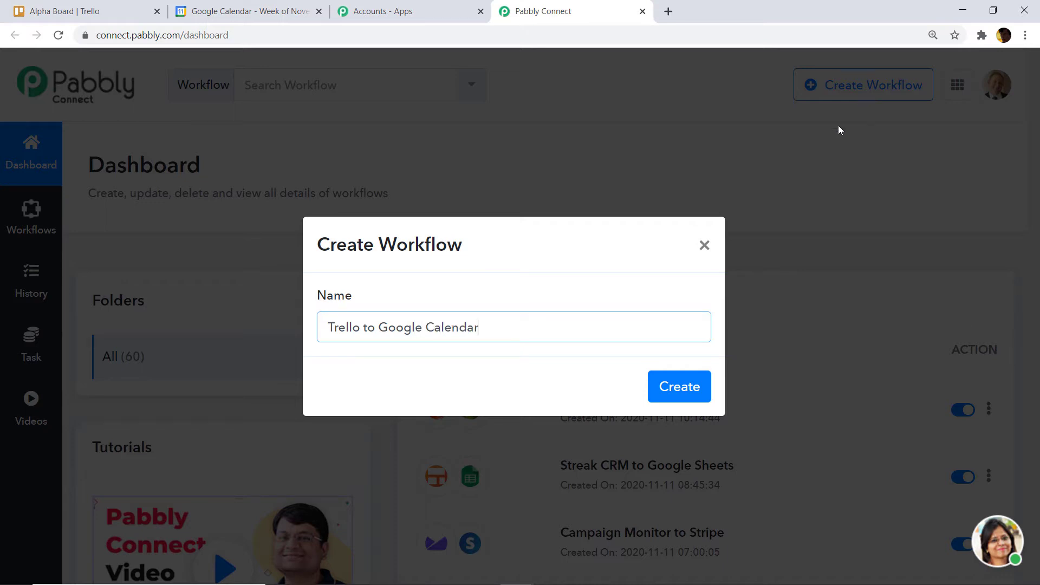
pyautogui.click(686, 385)
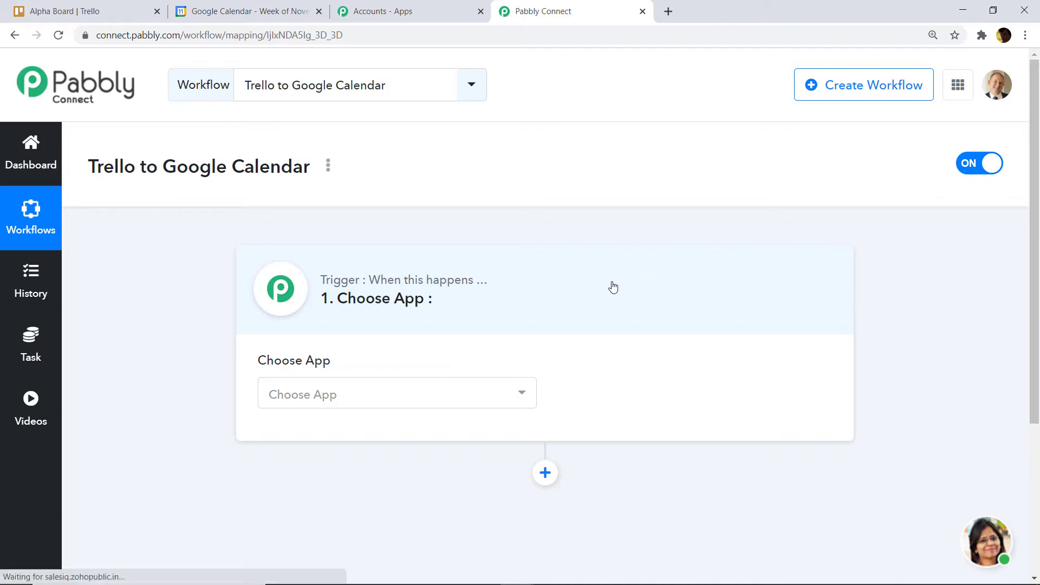
# - Make Trello's New Card event the trigger and start connecting the Trello account
pyautogui.click(457, 390)
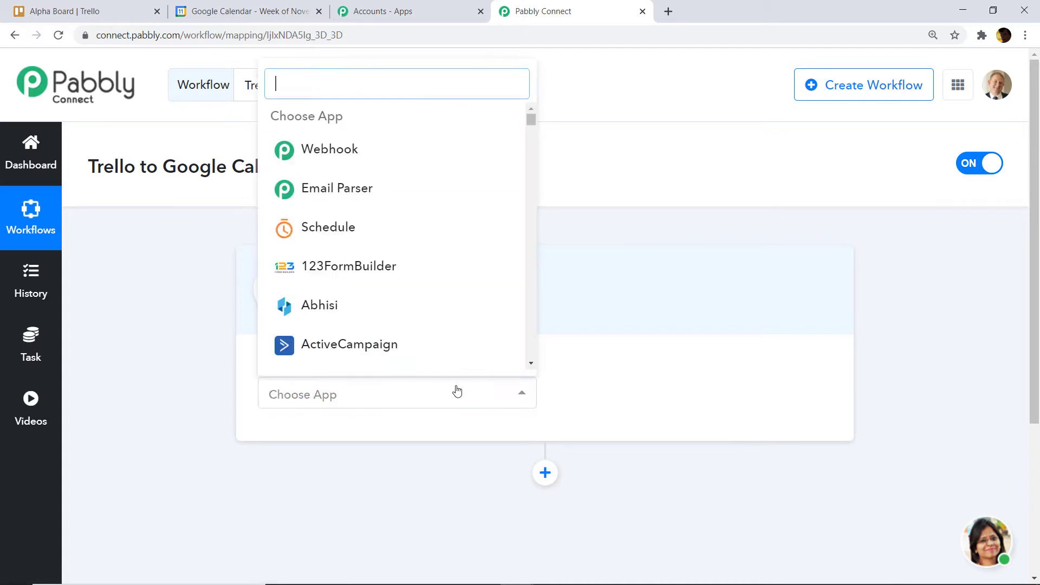
pyautogui.write('trello')
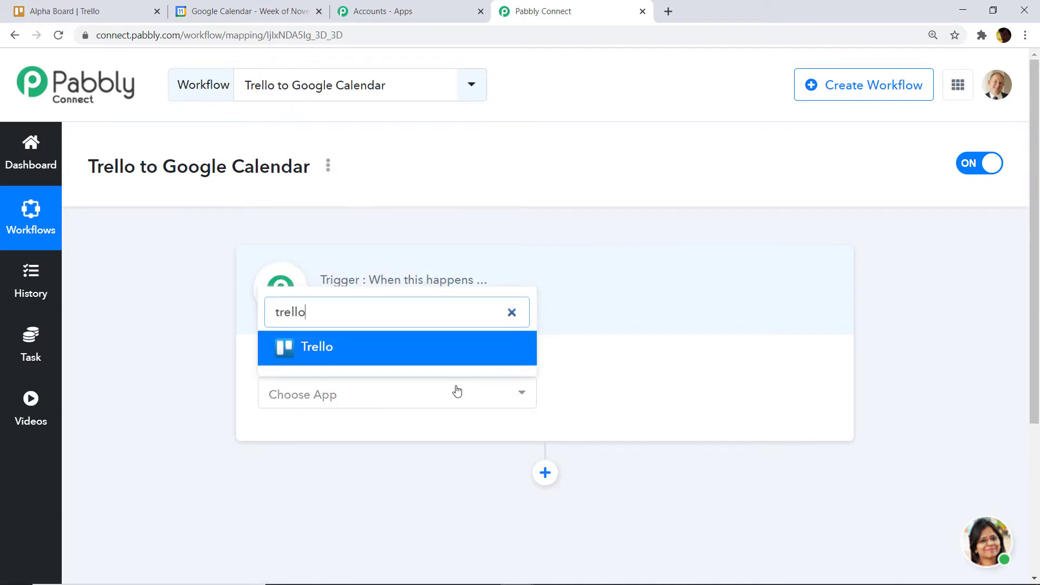
pyautogui.click(406, 356)
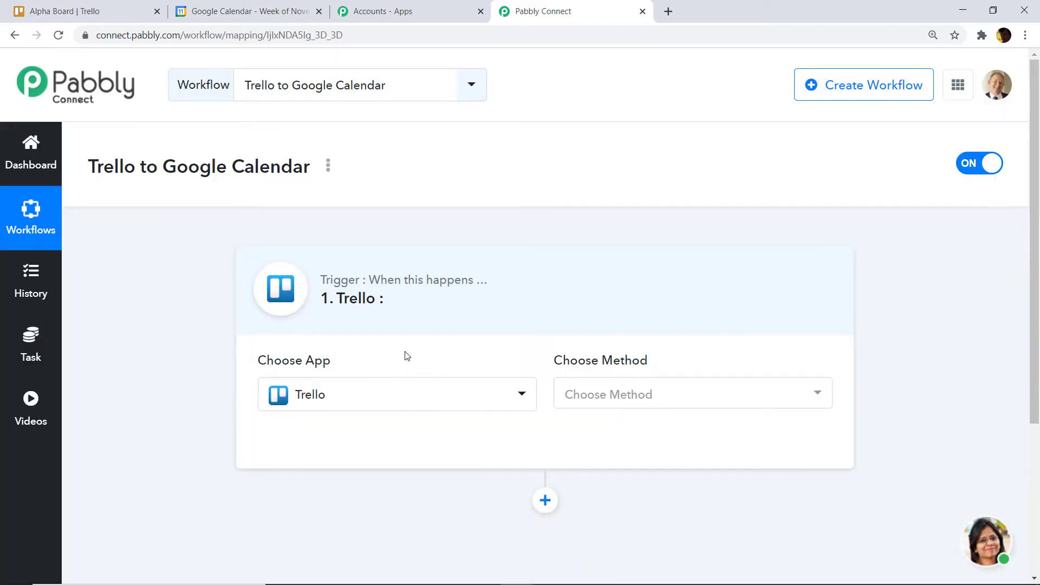
pyautogui.click(608, 394)
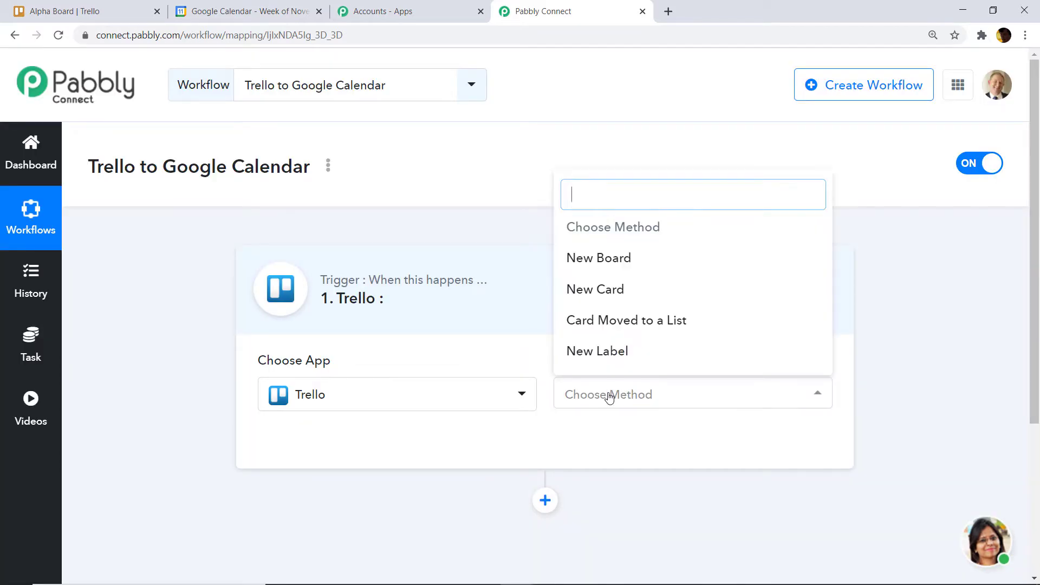
pyautogui.click(613, 293)
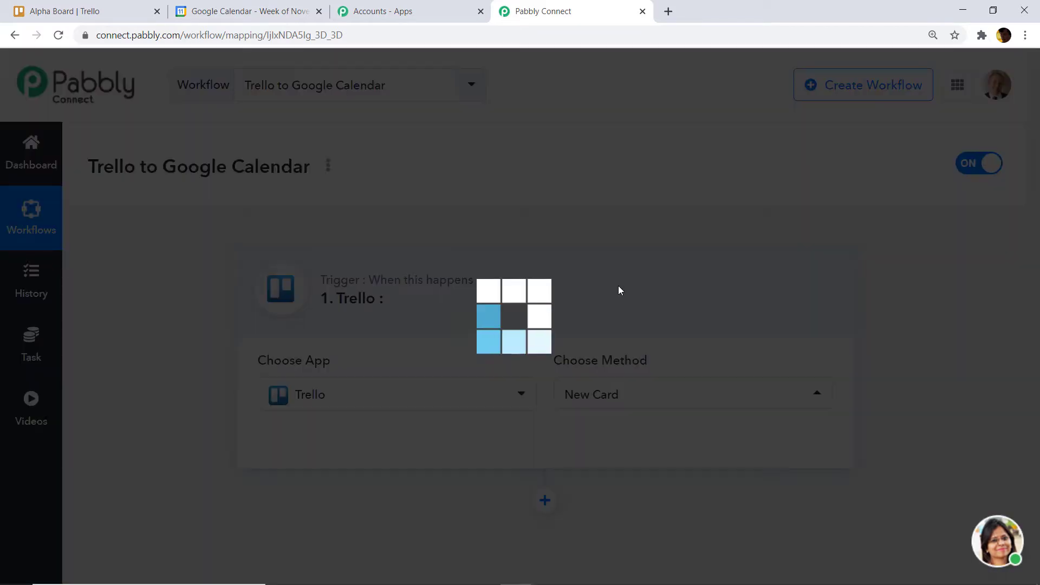
pyautogui.click(617, 396)
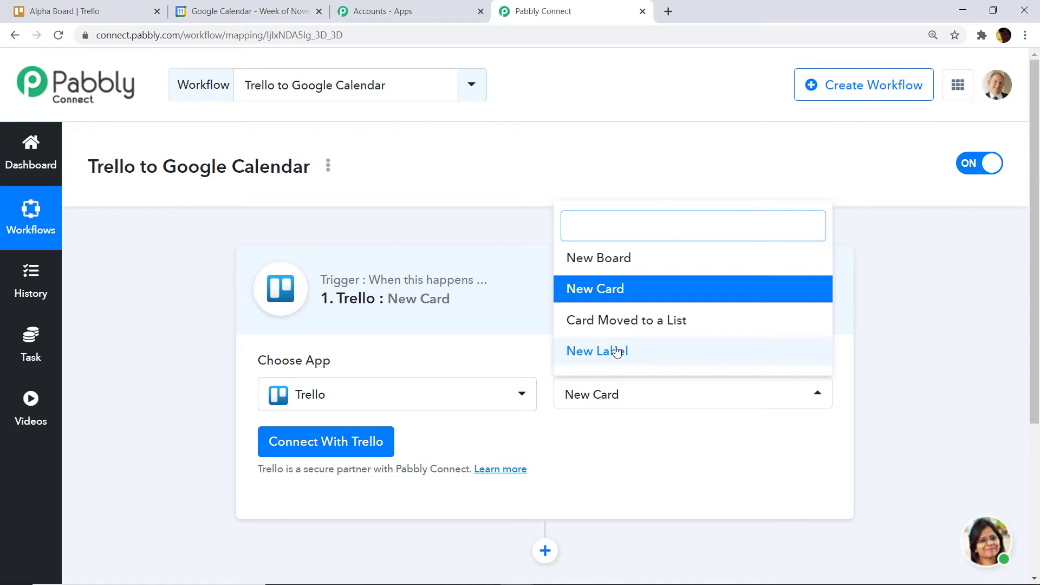
pyautogui.click(629, 299)
pyautogui.click(274, 452)
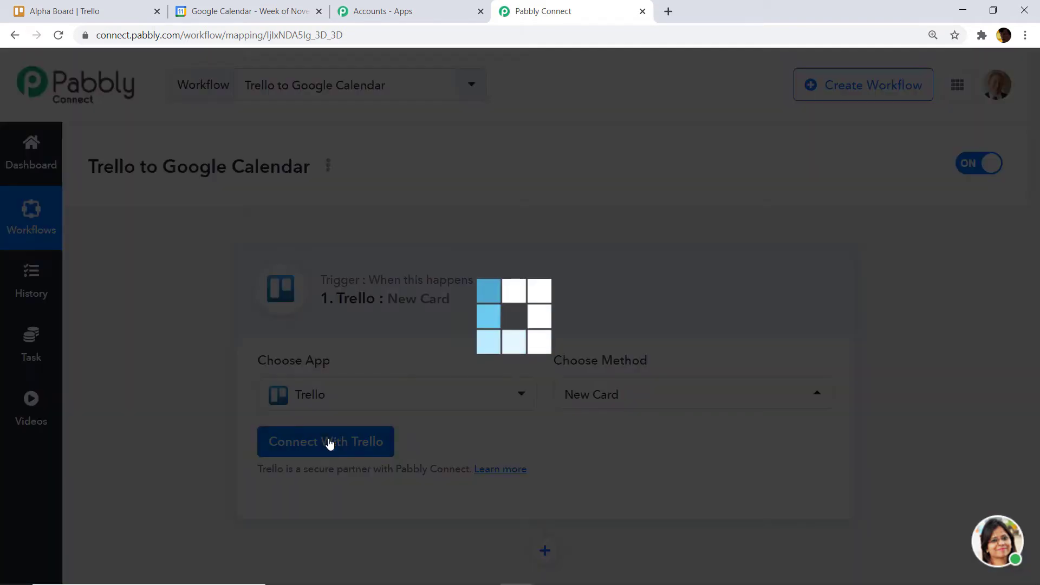
pyautogui.scroll(-3, 471, 301)
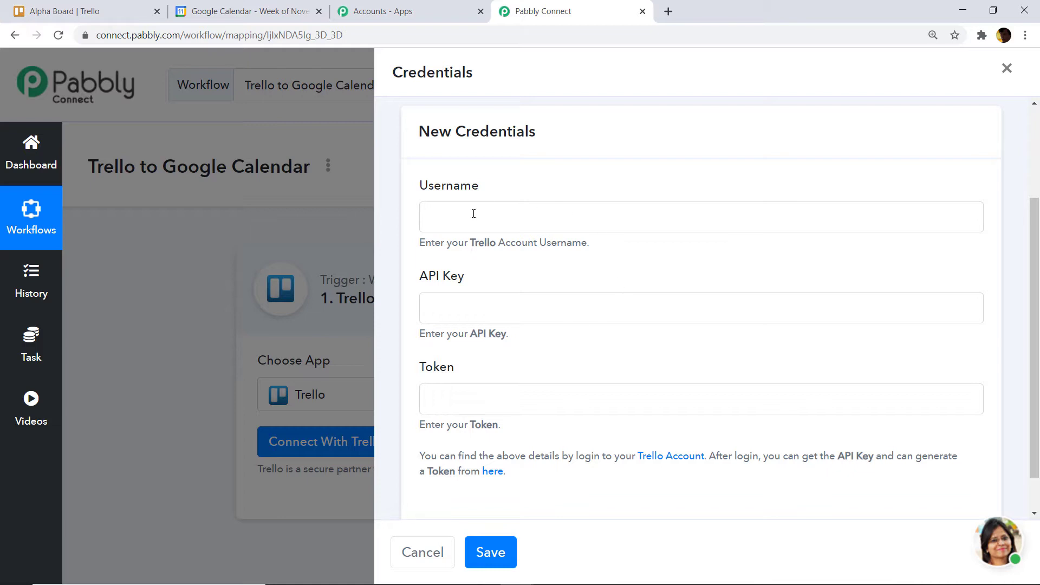
pyautogui.click(144, 4)
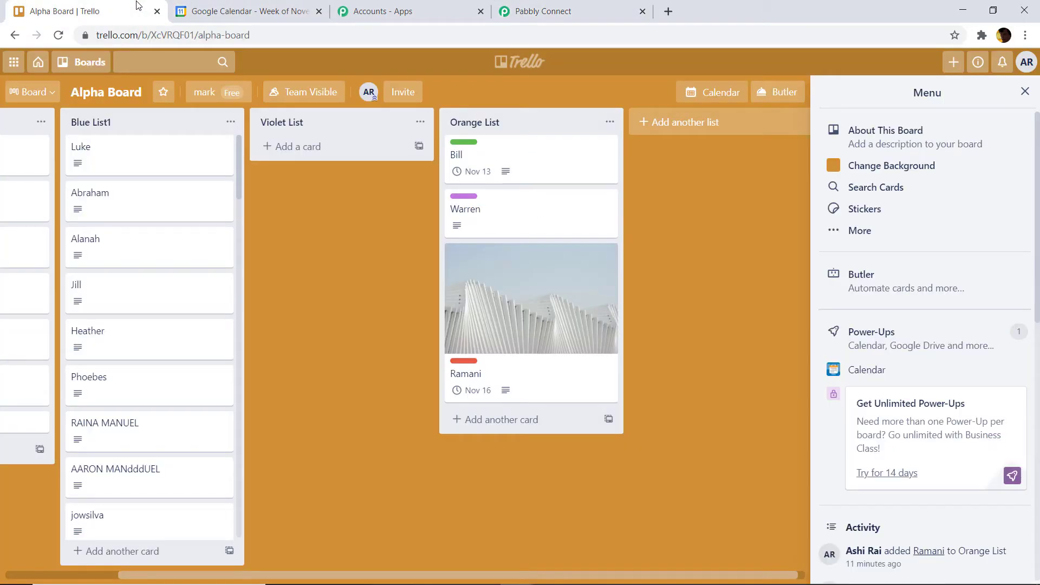
# - Copy the username from the Trello profile into the Username field of the credentials form
pyautogui.click(1027, 62)
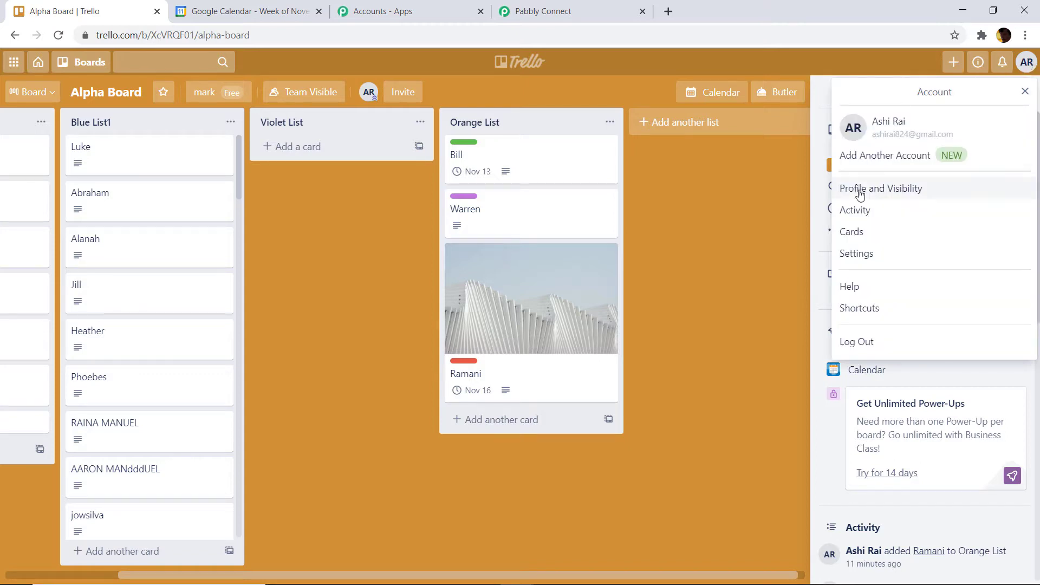
pyautogui.click(896, 190)
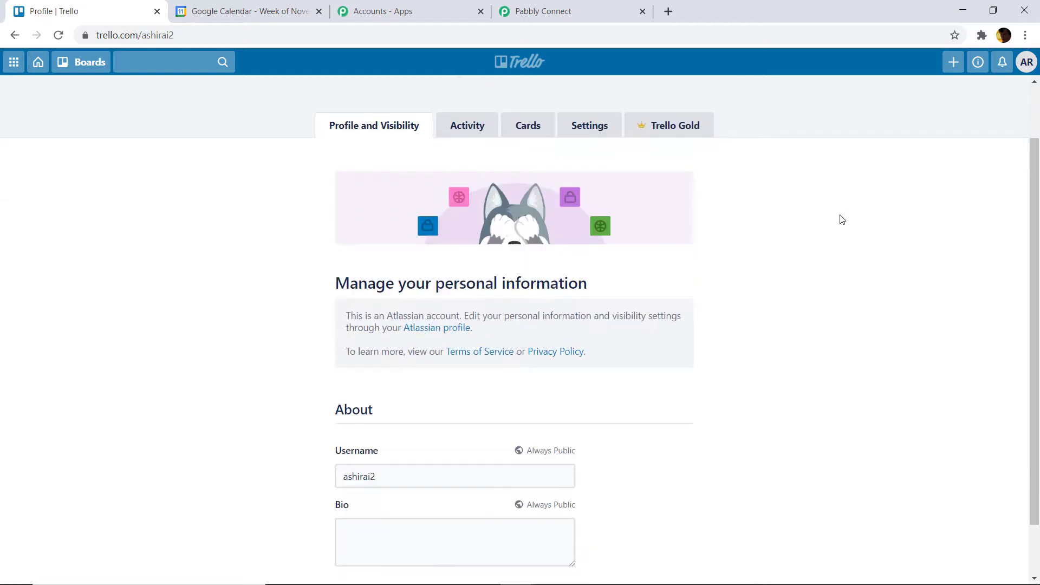
pyautogui.scroll(-1, 842, 219)
pyautogui.moveTo(396, 412); pyautogui.dragTo(341, 414)
pyautogui.rightClick(347, 414)
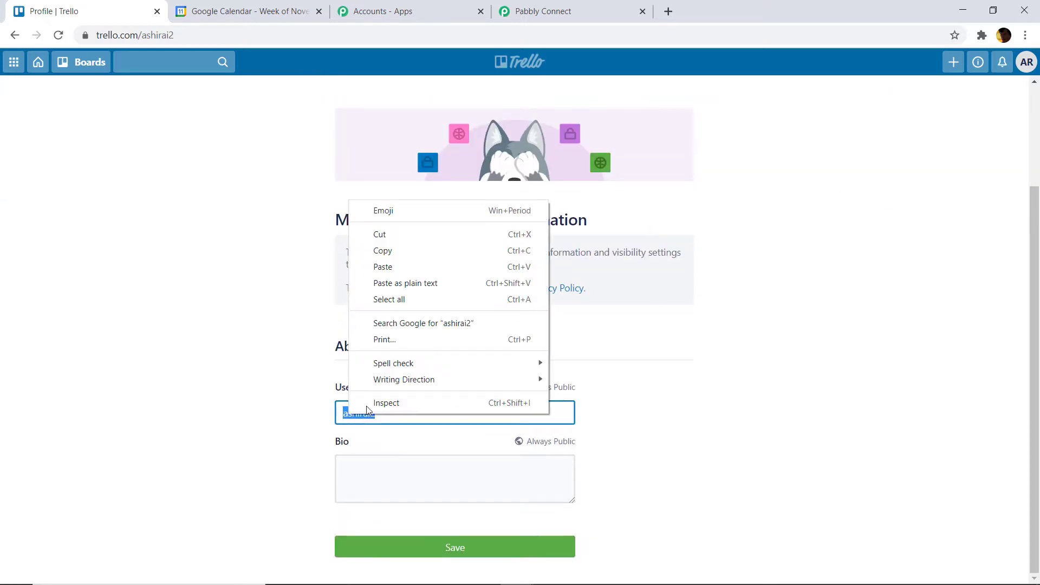
pyautogui.click(423, 253)
pyautogui.click(556, 9)
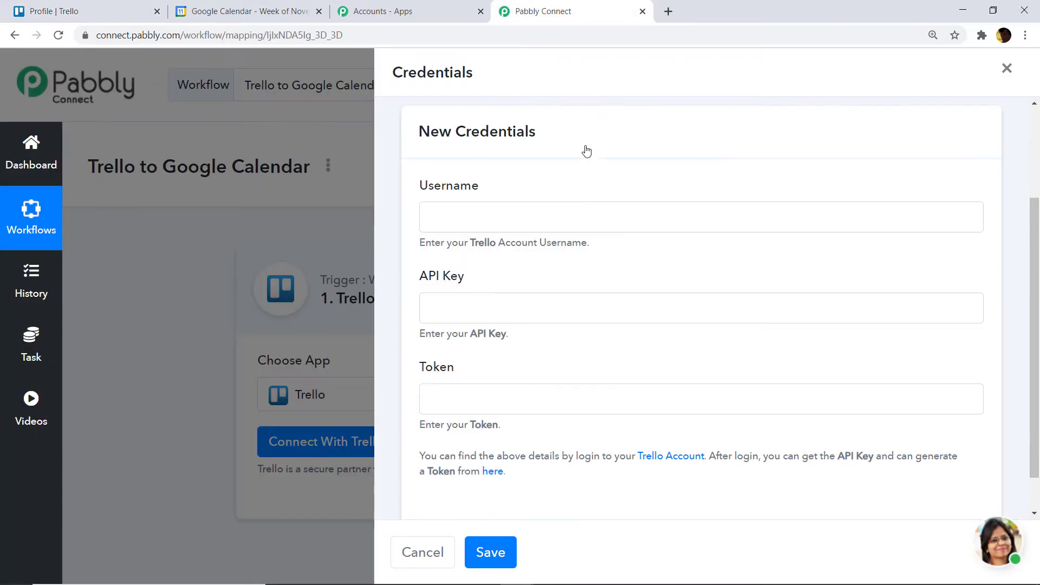
pyautogui.rightClick(475, 215)
pyautogui.click(519, 319)
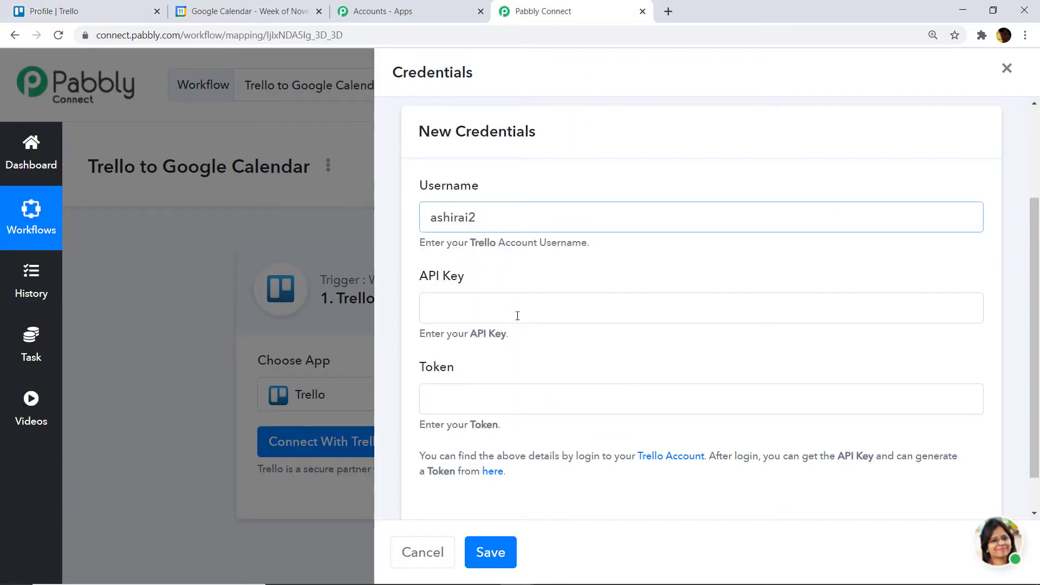
# - Copy the Trello API key into the API Key field
pyautogui.scroll(-1, 461, 300)
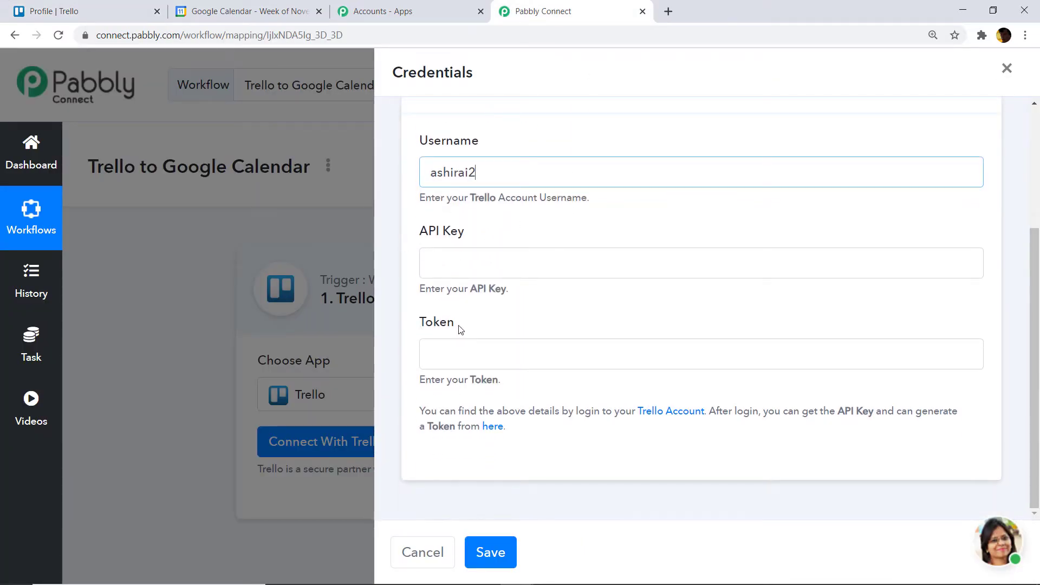
pyautogui.click(492, 427)
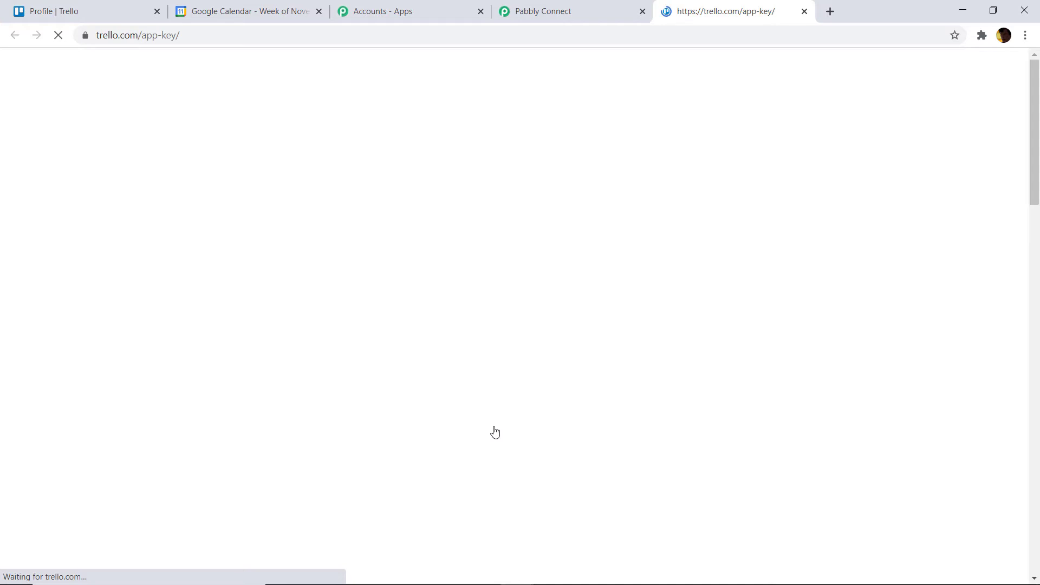
pyautogui.click(531, 255)
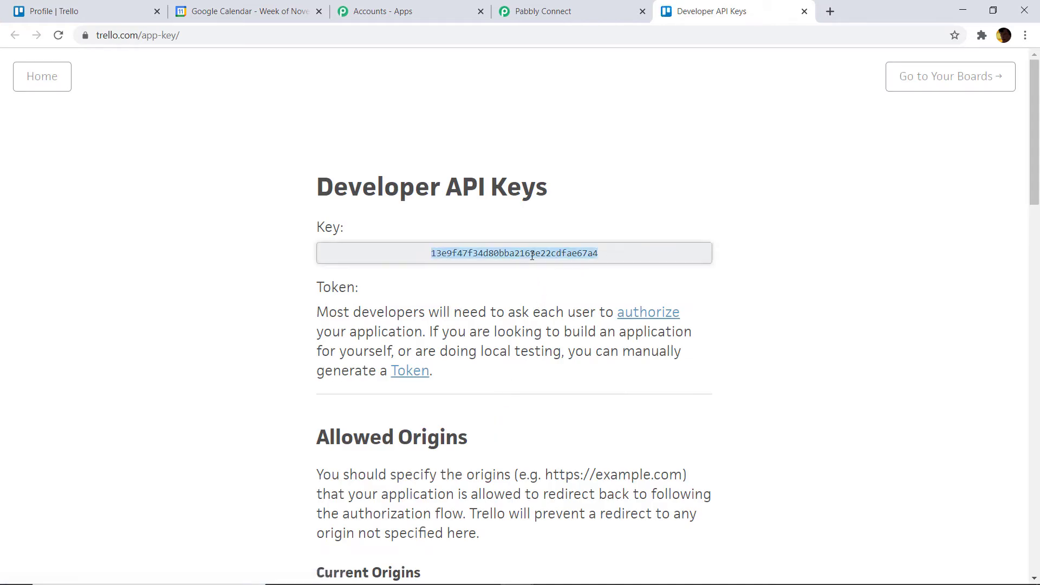
pyautogui.rightClick(532, 254)
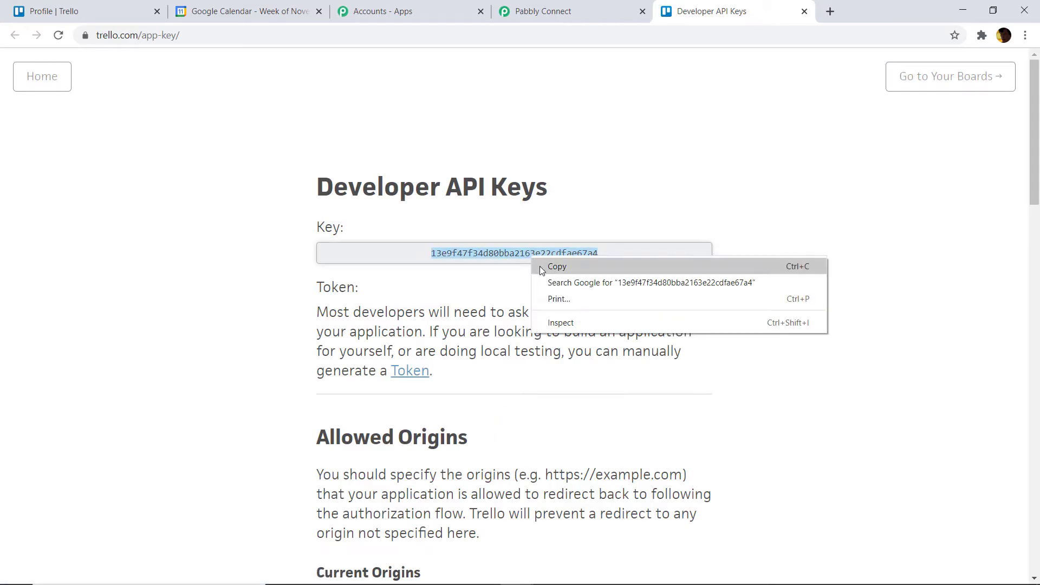
pyautogui.click(540, 265)
pyautogui.click(601, 11)
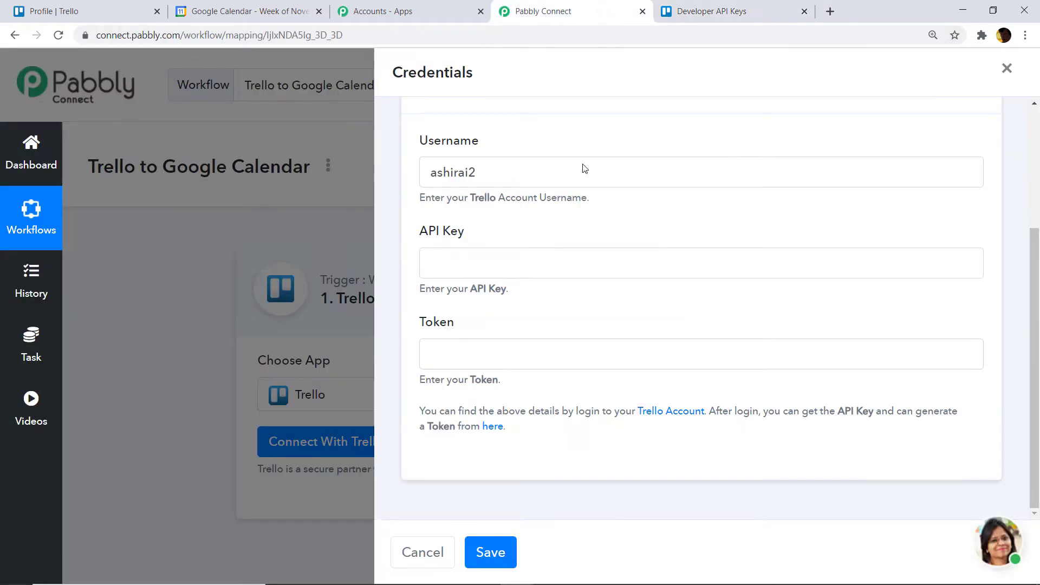
pyautogui.rightClick(495, 258)
pyautogui.click(529, 364)
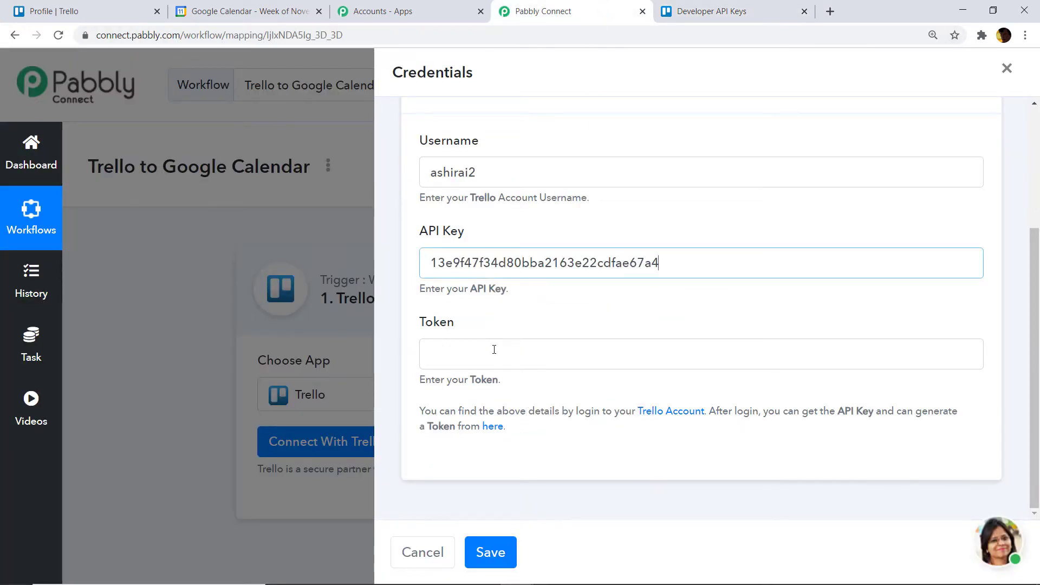
# - Authorize and generate a Trello token, then paste it into the Token field
pyautogui.click(704, 11)
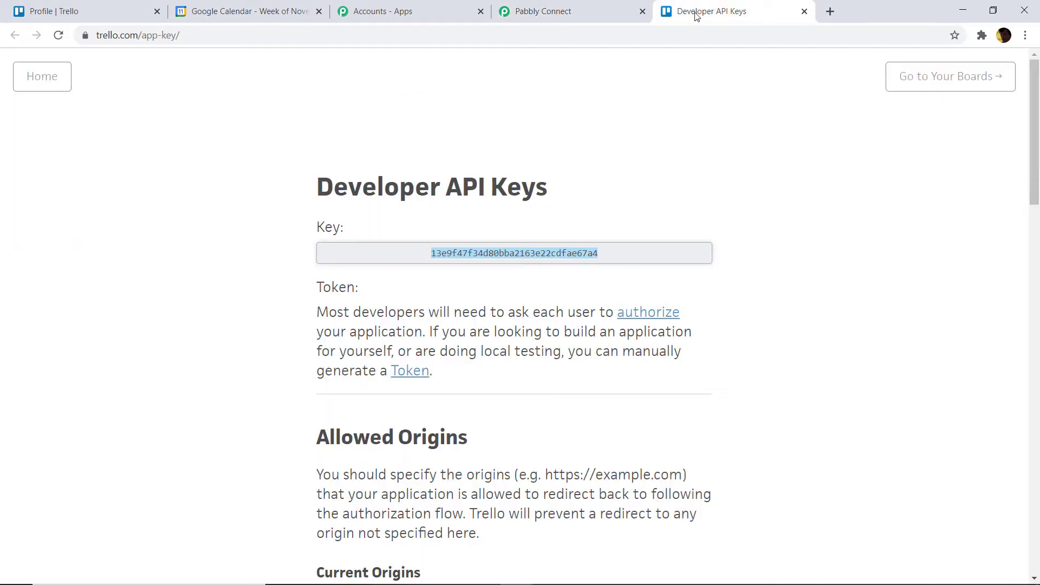
pyautogui.click(411, 374)
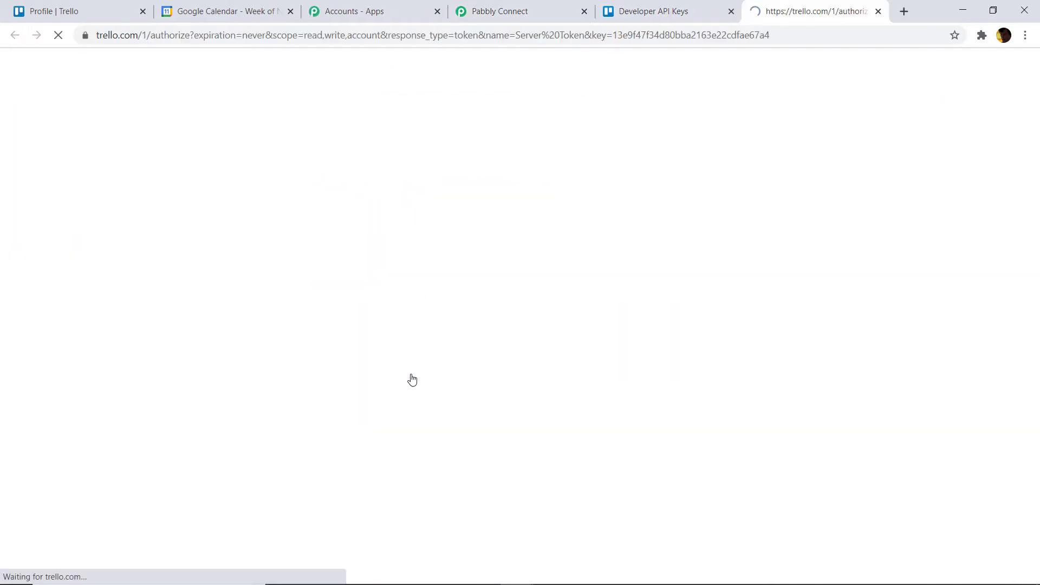
pyautogui.scroll(-9, 725, 283)
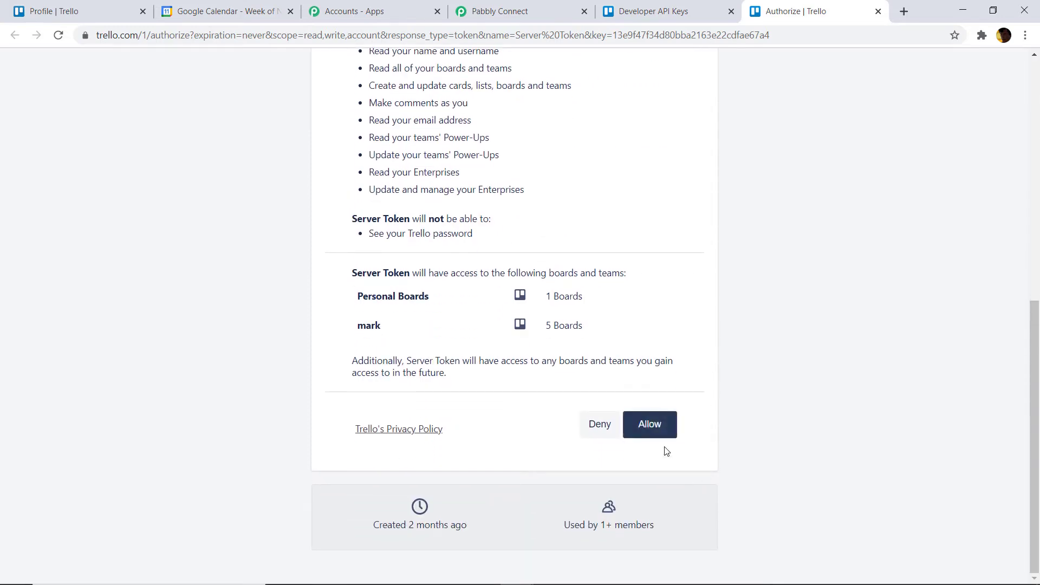
pyautogui.click(662, 435)
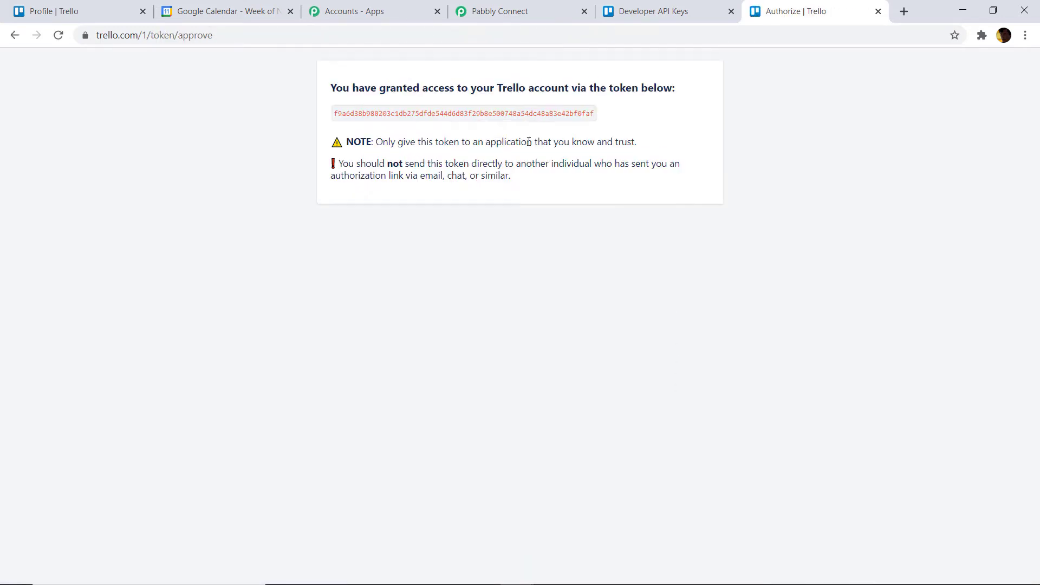
pyautogui.doubleClick(473, 114)
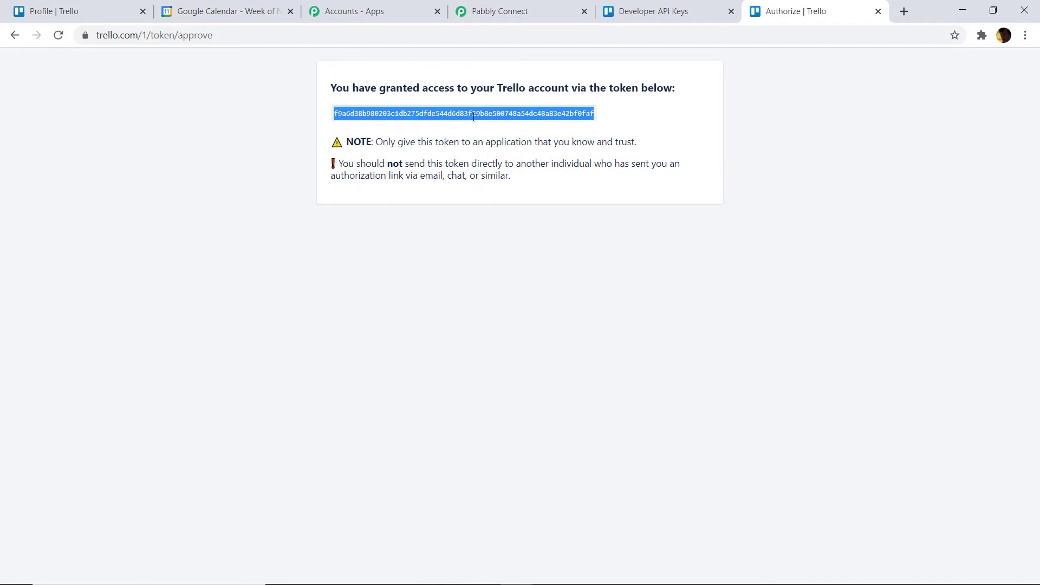
pyautogui.rightClick(473, 115)
pyautogui.click(481, 128)
pyautogui.click(499, 16)
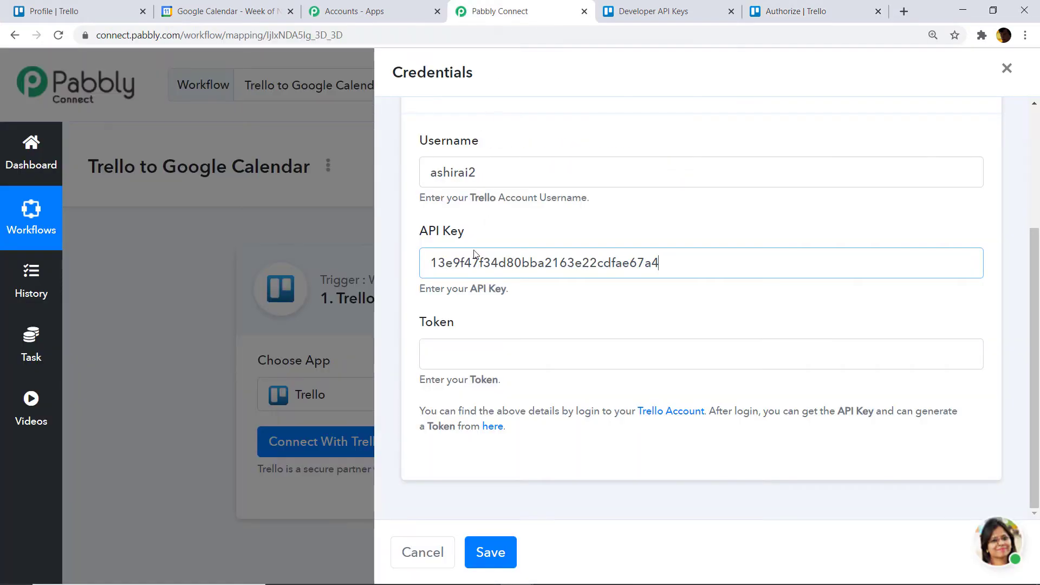
pyautogui.rightClick(453, 345)
pyautogui.click(490, 450)
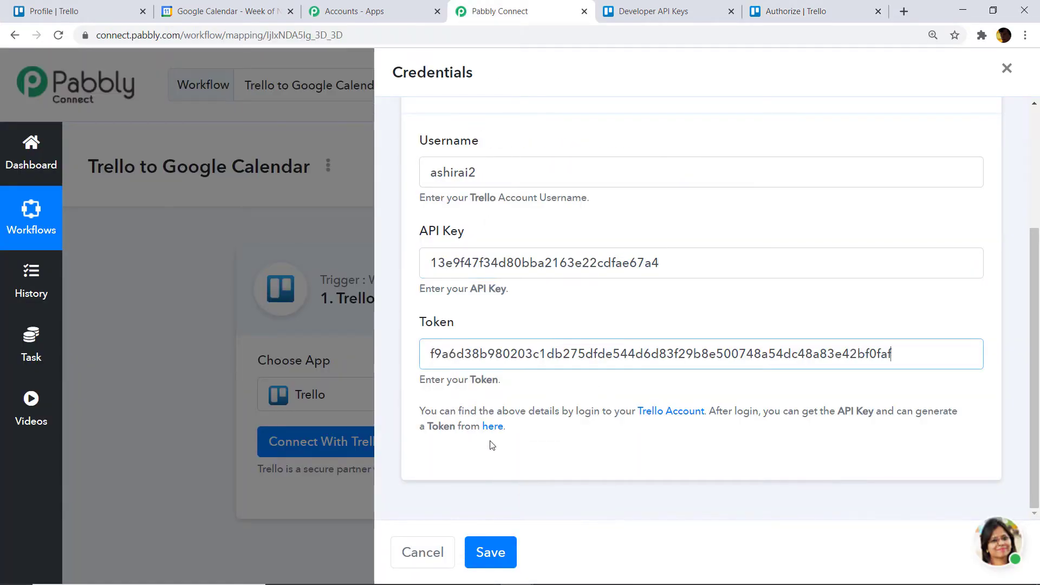
# - Save the Trello credentials and review the Alpha Board, Red List 1 and webhook URL settings
pyautogui.click(490, 554)
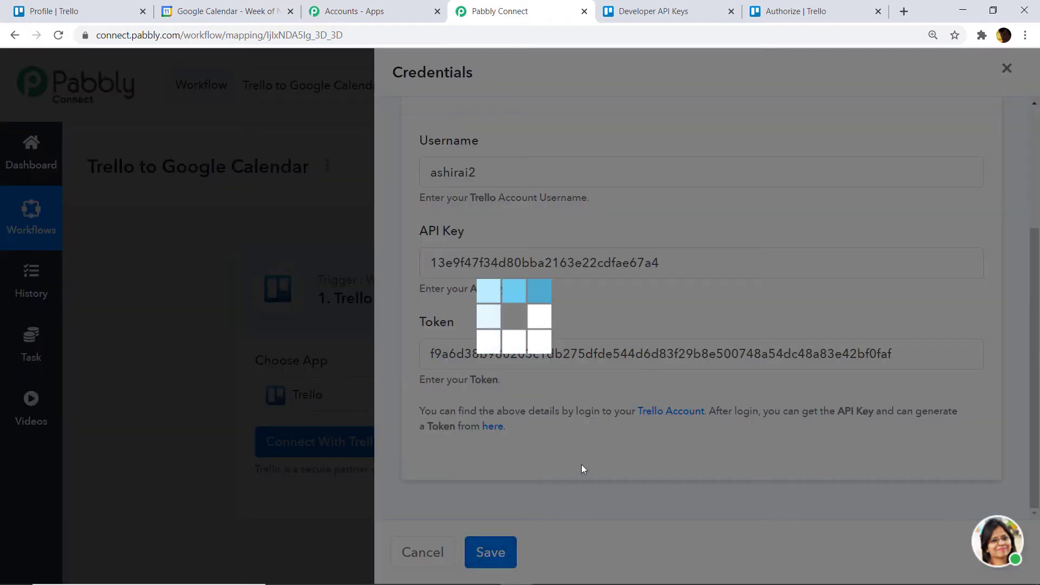
pyautogui.scroll(-2, 778, 353)
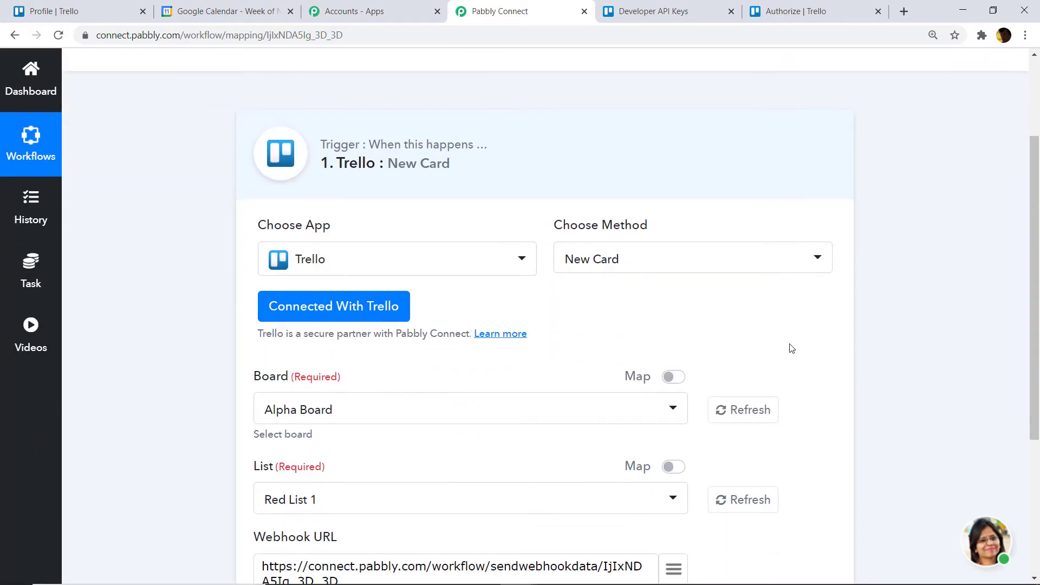
pyautogui.scroll(-1, 791, 348)
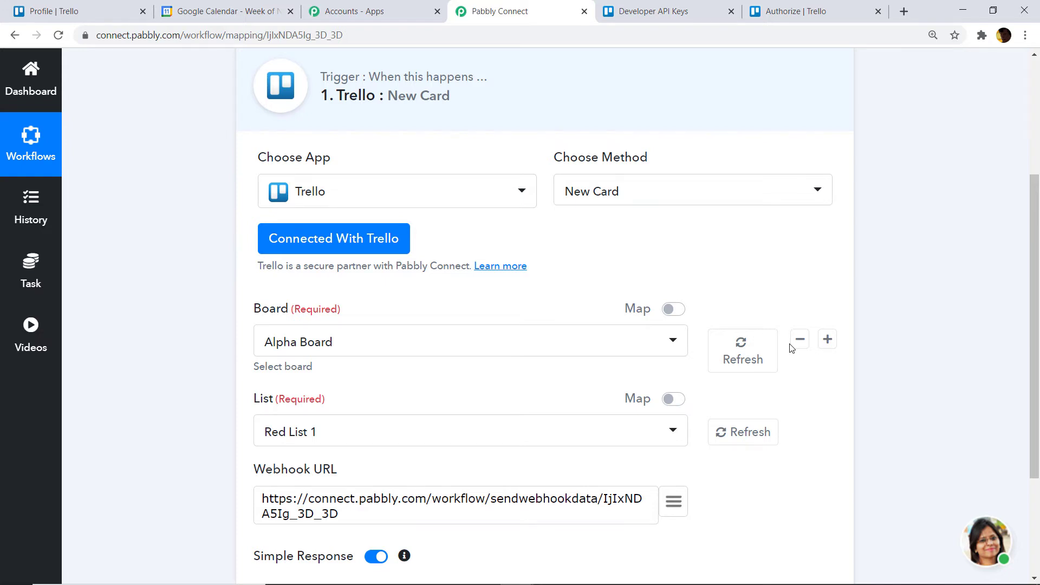
pyautogui.scroll(-2, 791, 348)
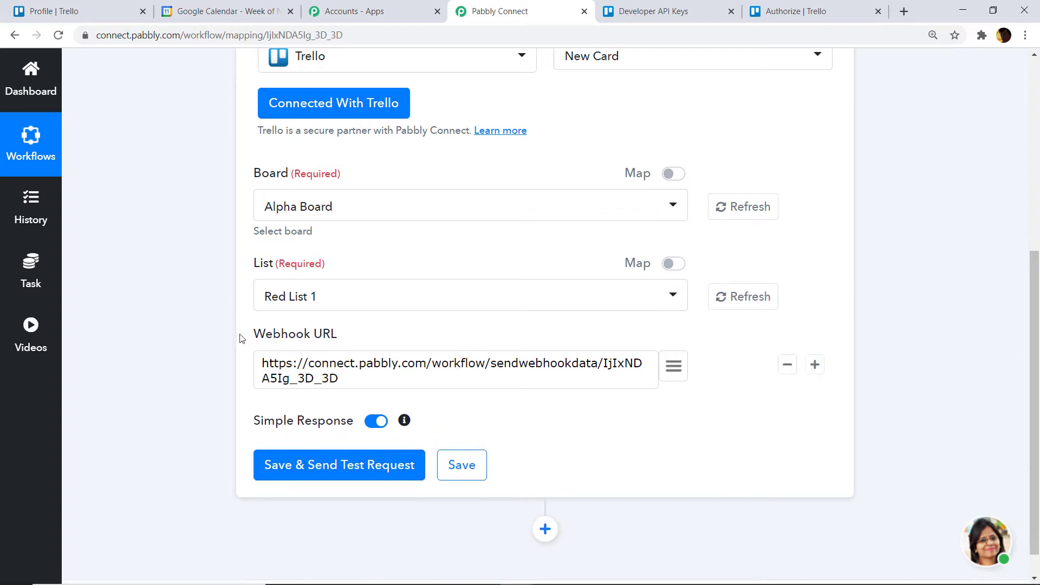
pyautogui.scroll(1, 435, 337)
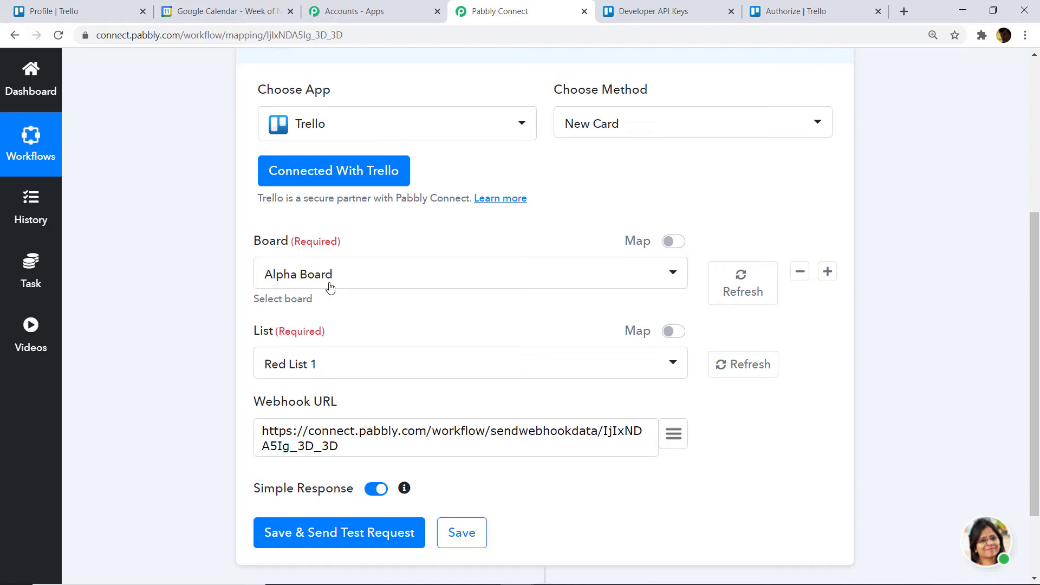
pyautogui.click(81, 10)
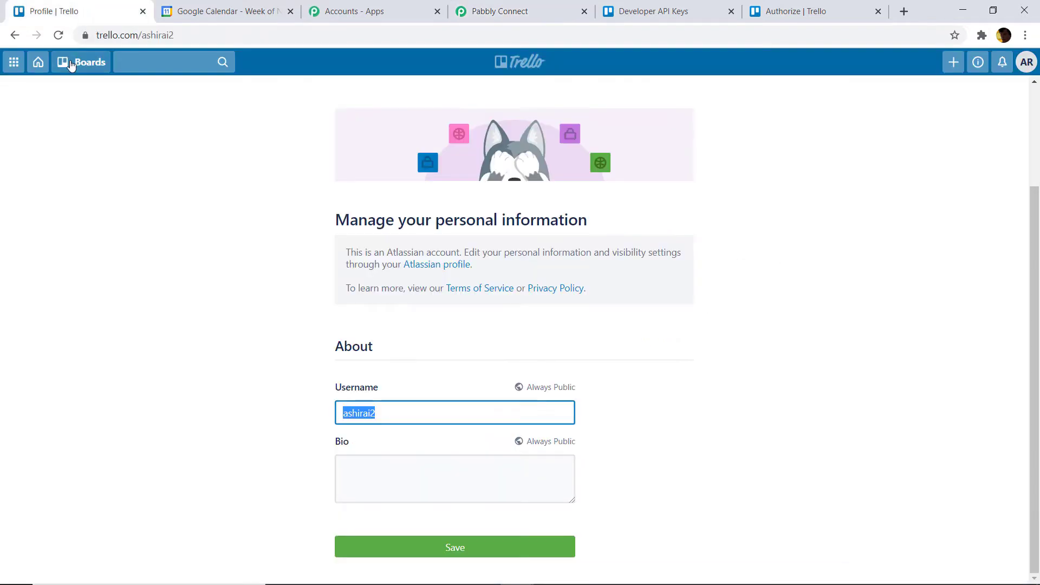
pyautogui.click(70, 64)
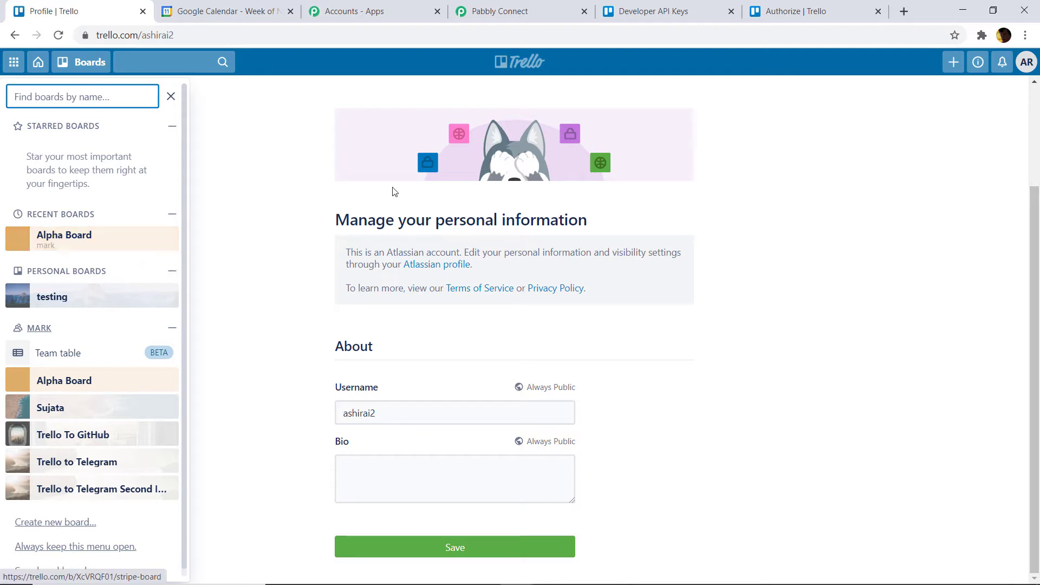
pyautogui.click(500, 11)
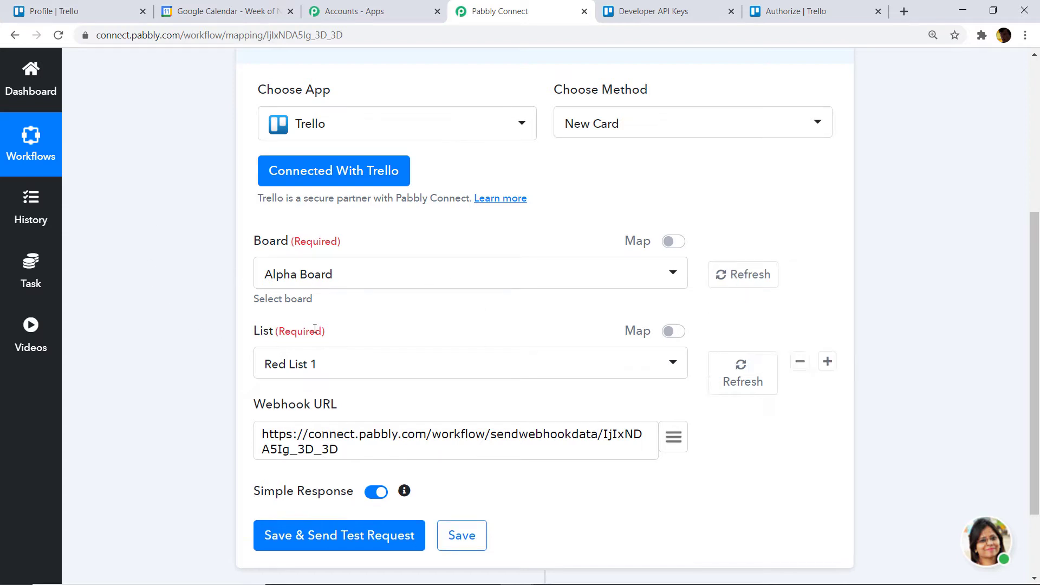
# - Compare the trigger's List options with the lists on Trello's Alpha Board
pyautogui.click(293, 364)
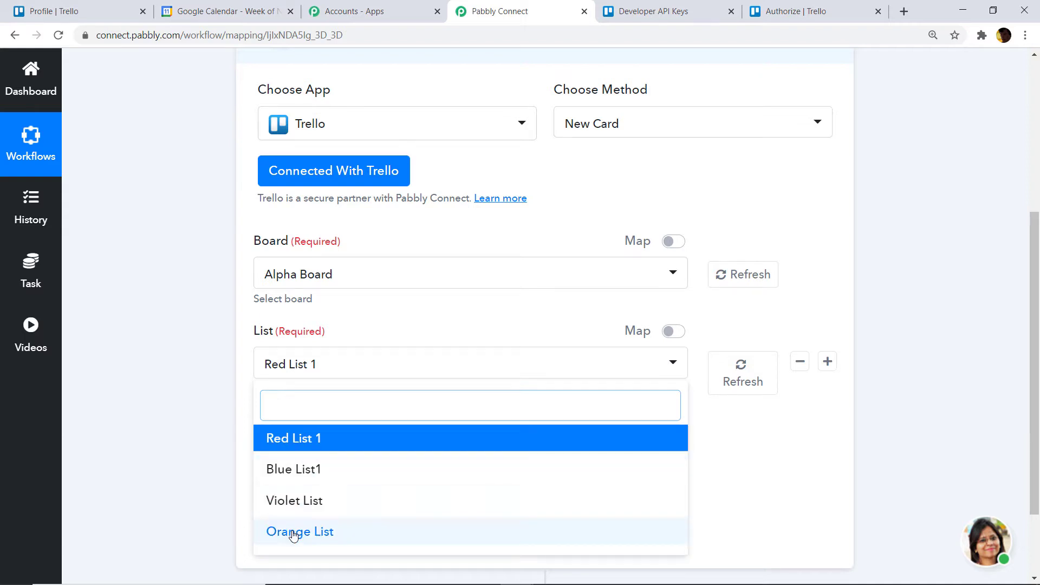
pyautogui.click(43, 11)
pyautogui.click(58, 244)
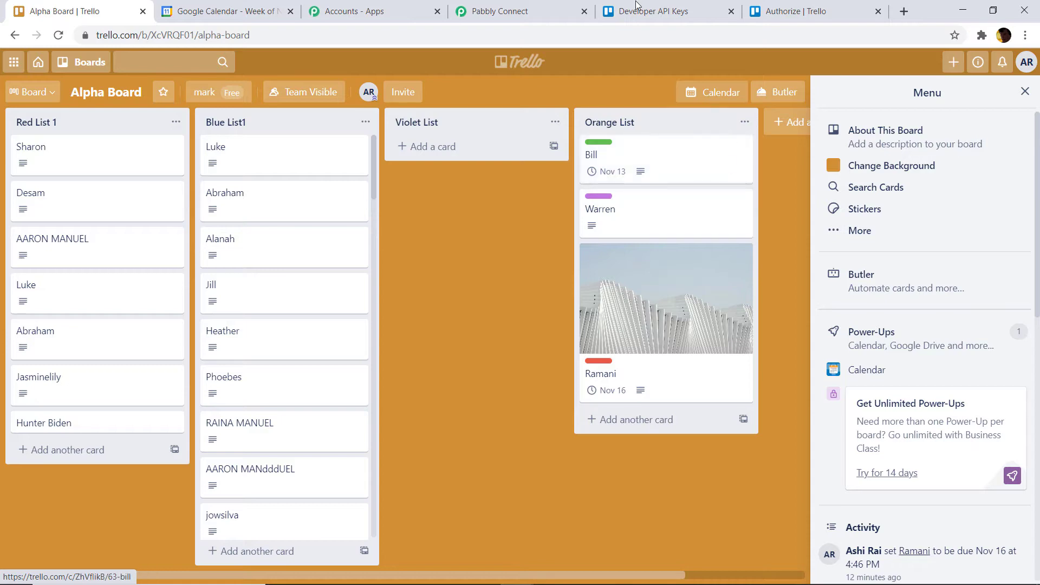
pyautogui.click(499, 11)
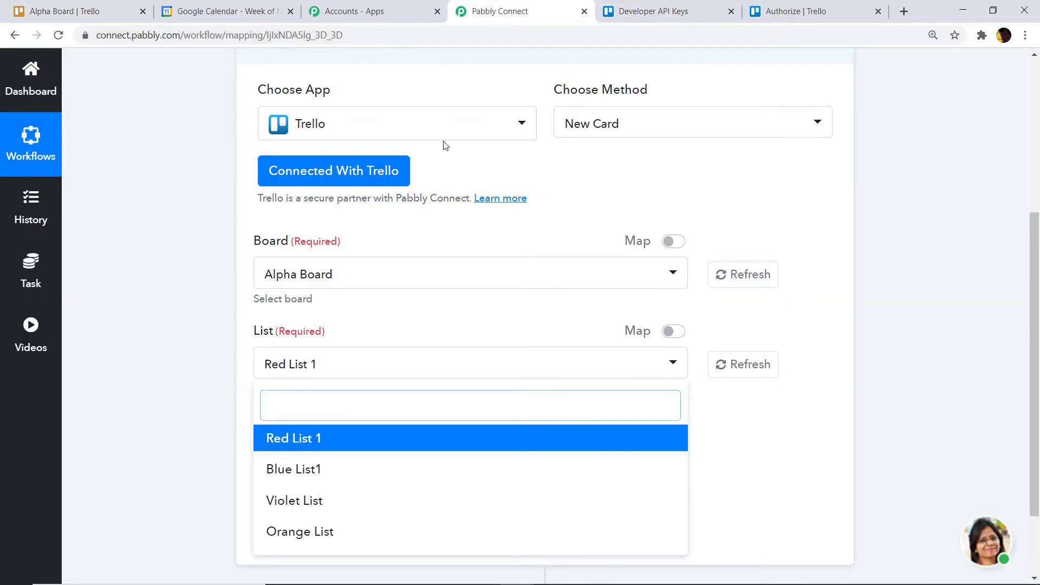
pyautogui.click(82, 10)
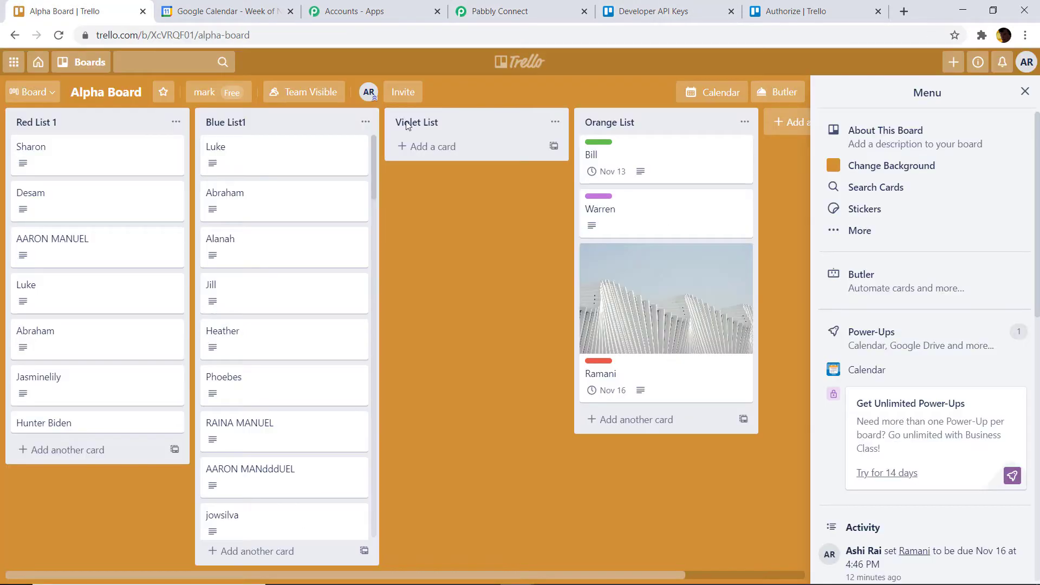
# - Add a new list named 'Green list' to Trello's Alpha Board
pyautogui.click(789, 122)
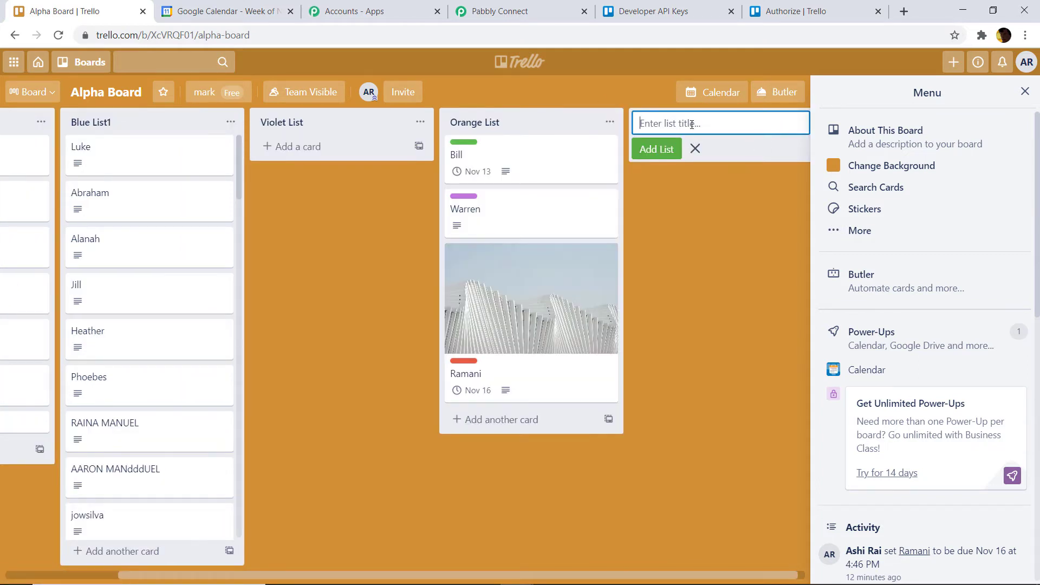
pyautogui.write('Green list')
pyautogui.click(661, 151)
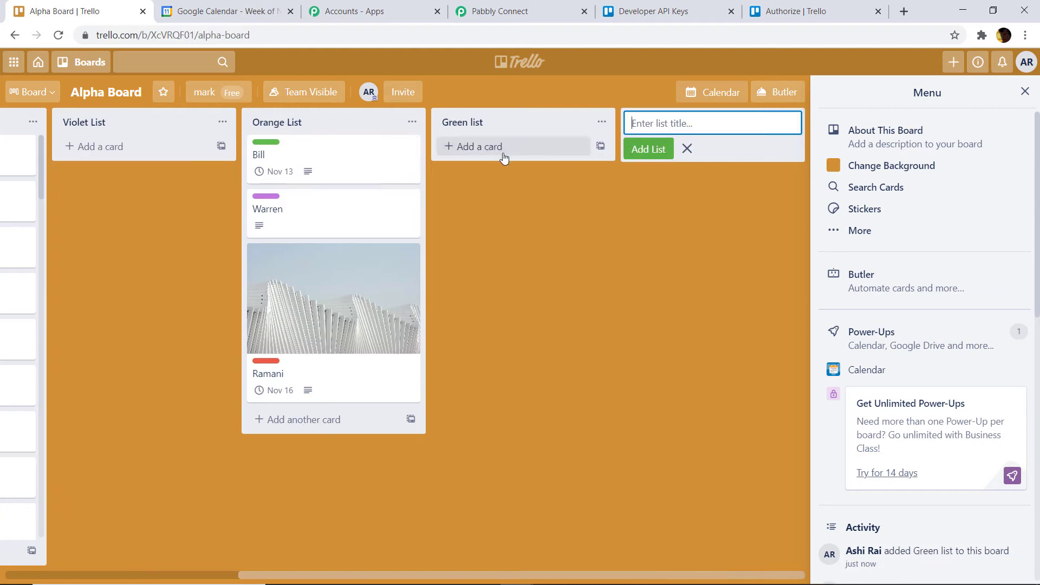
pyautogui.click(562, 6)
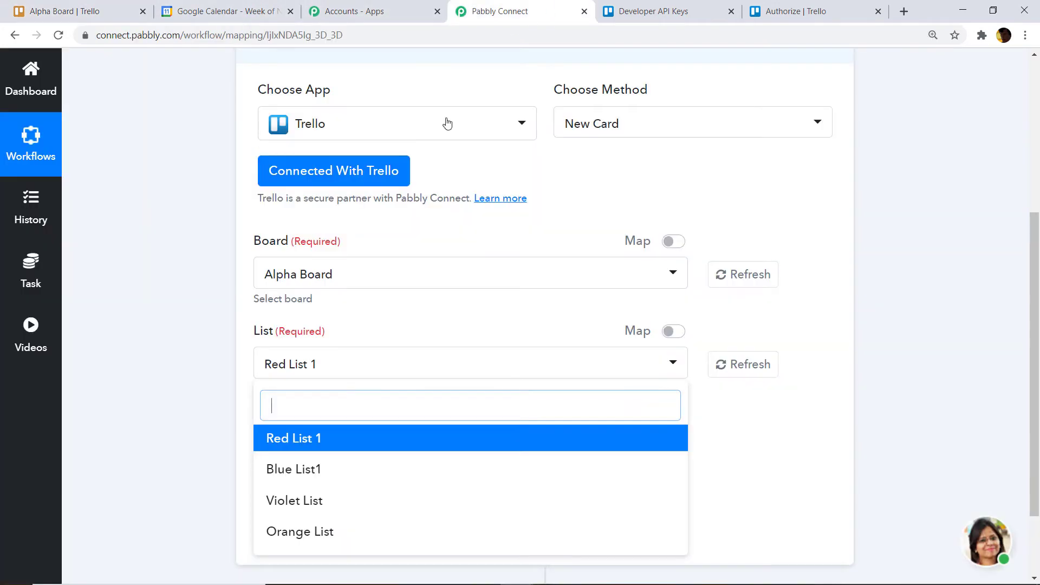
# - Refresh the trigger's lists and select Green list as the list to watch
pyautogui.click(739, 372)
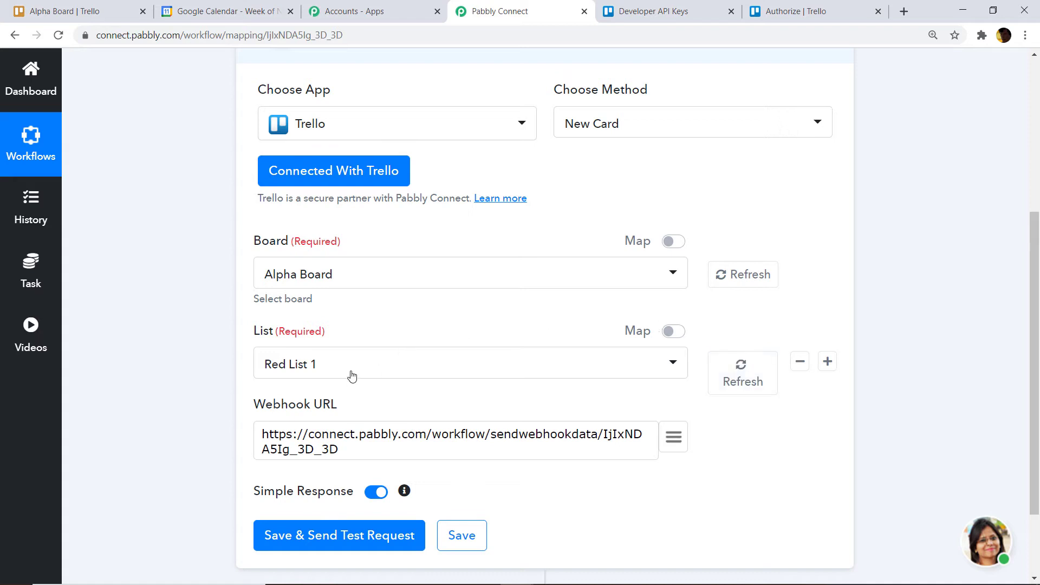
pyautogui.click(352, 369)
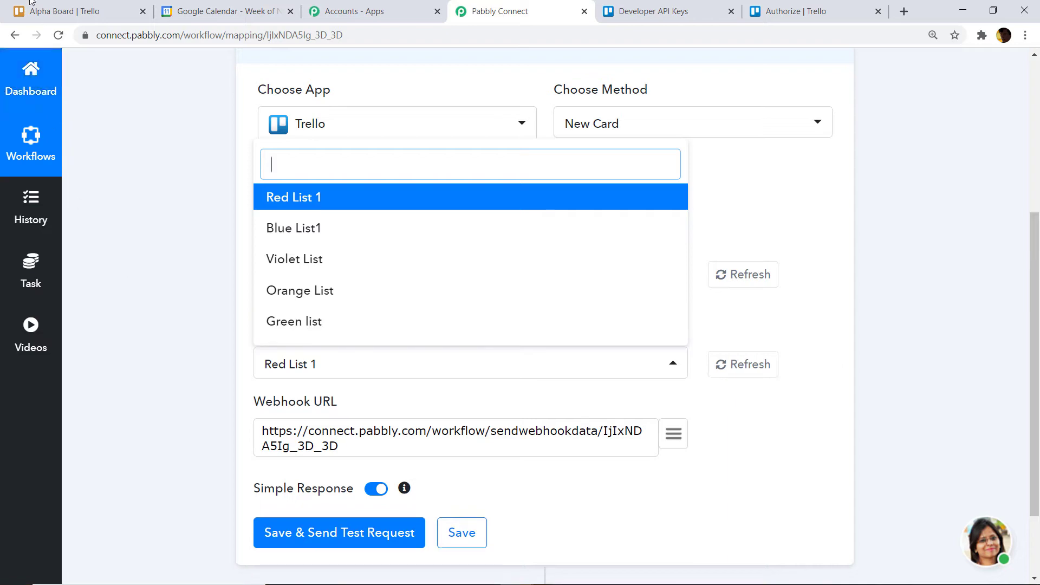
pyautogui.click(70, 11)
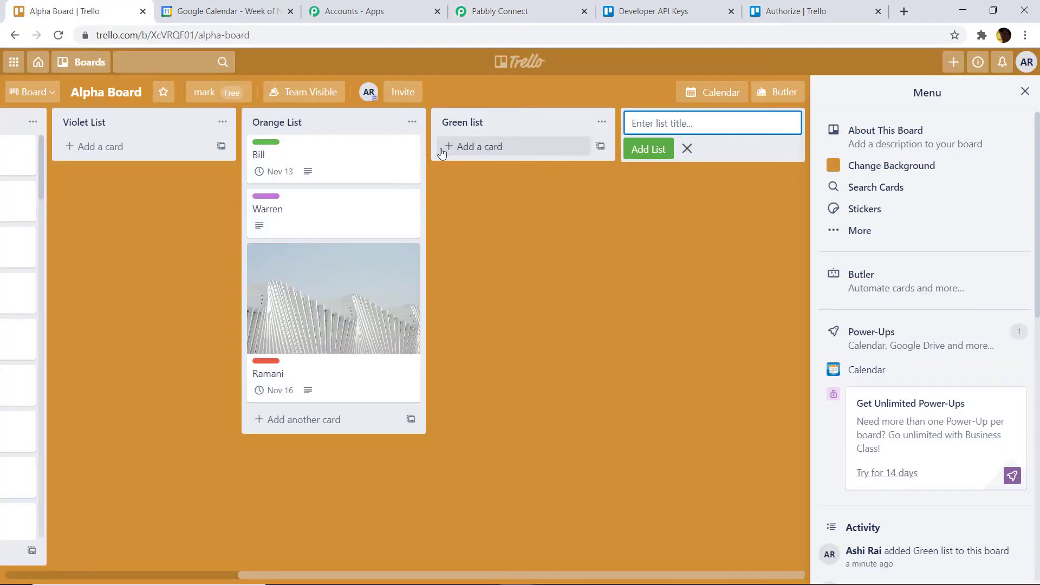
pyautogui.click(495, 10)
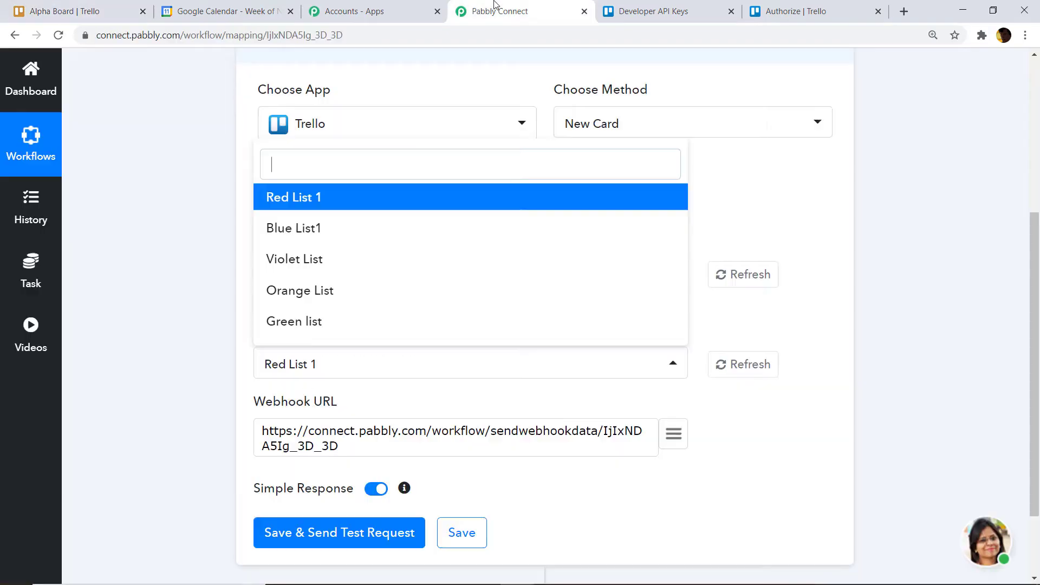
pyautogui.click(352, 333)
pyautogui.scroll(-2, 1037, 333)
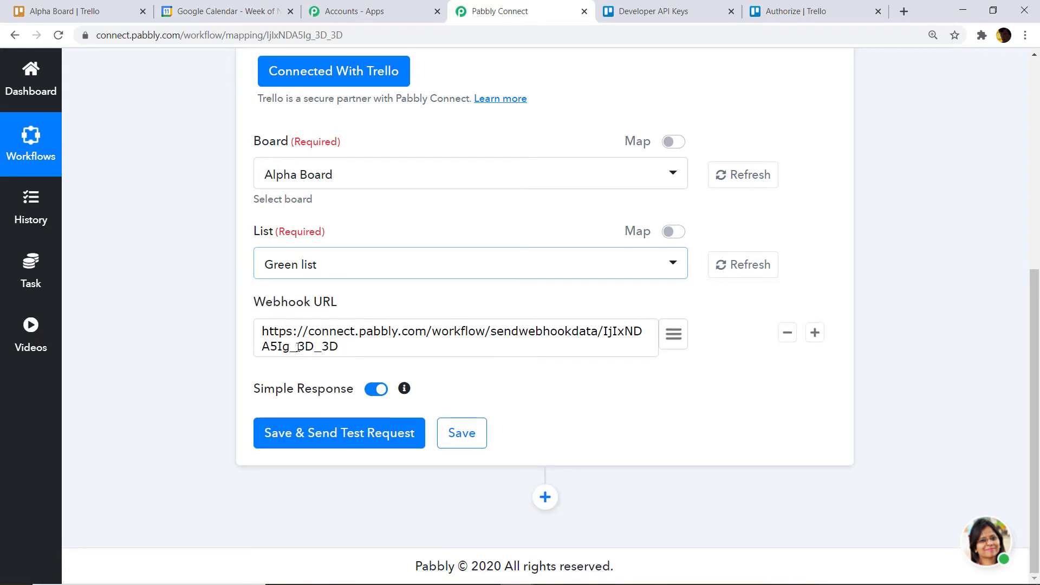
# - Save the trigger with a test request, check the API response, and start capturing the webhook
pyautogui.click(307, 439)
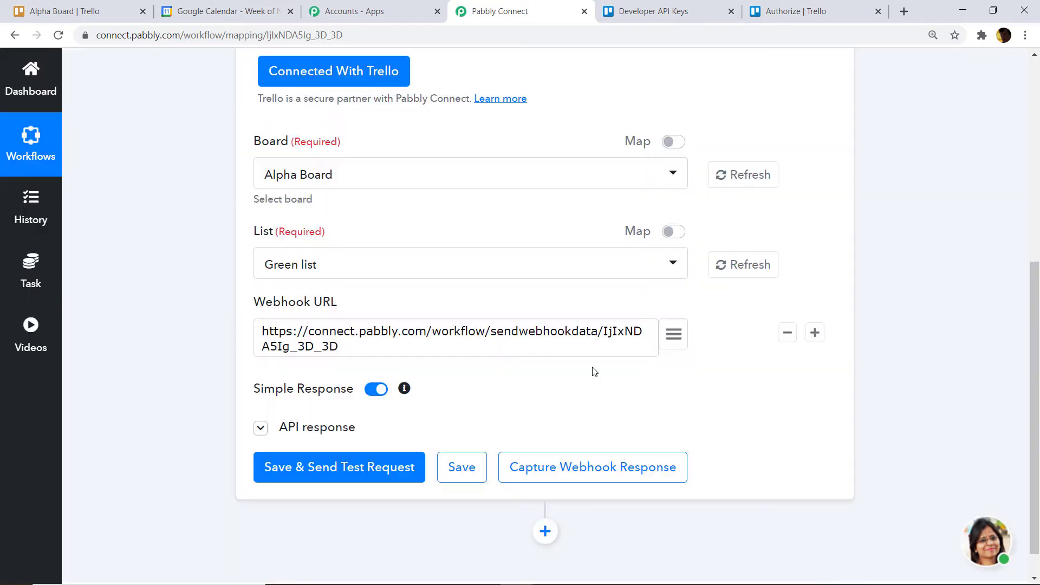
pyautogui.scroll(-3, 583, 374)
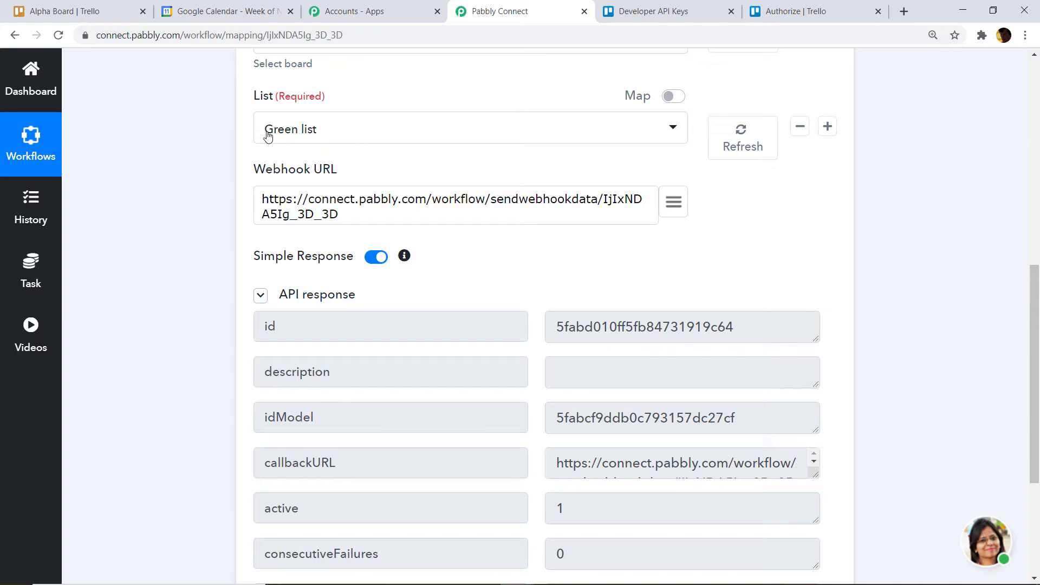
pyautogui.scroll(-4, 330, 205)
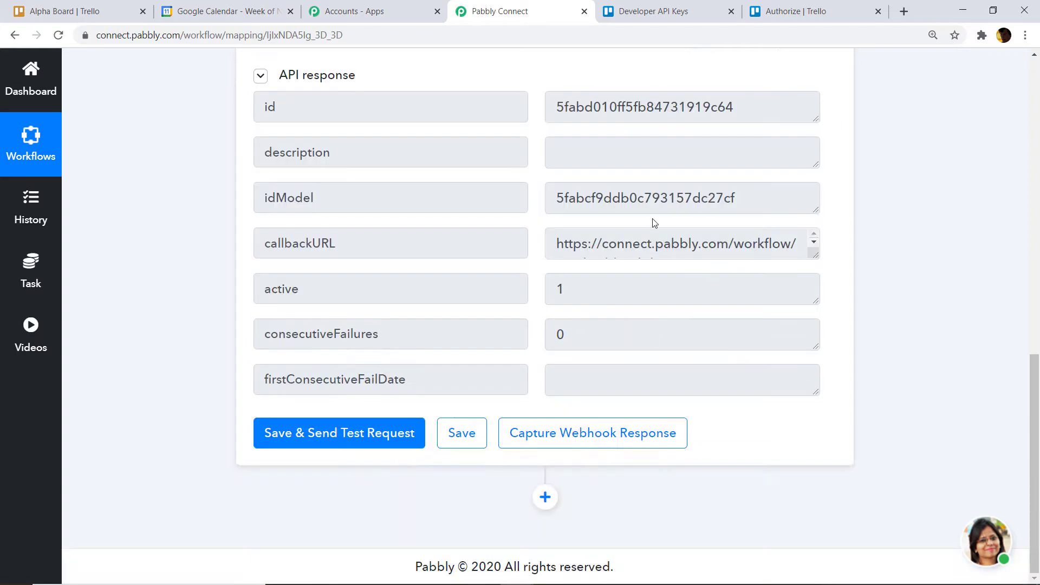
pyautogui.click(579, 436)
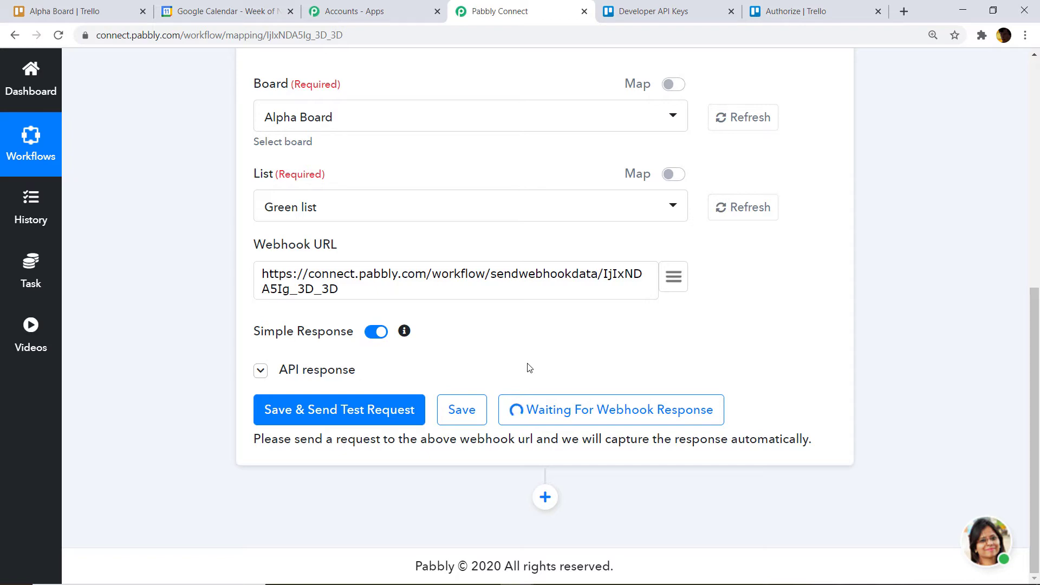
# - Add a card titled 'George' to Green list on Alpha Board
pyautogui.click(84, 6)
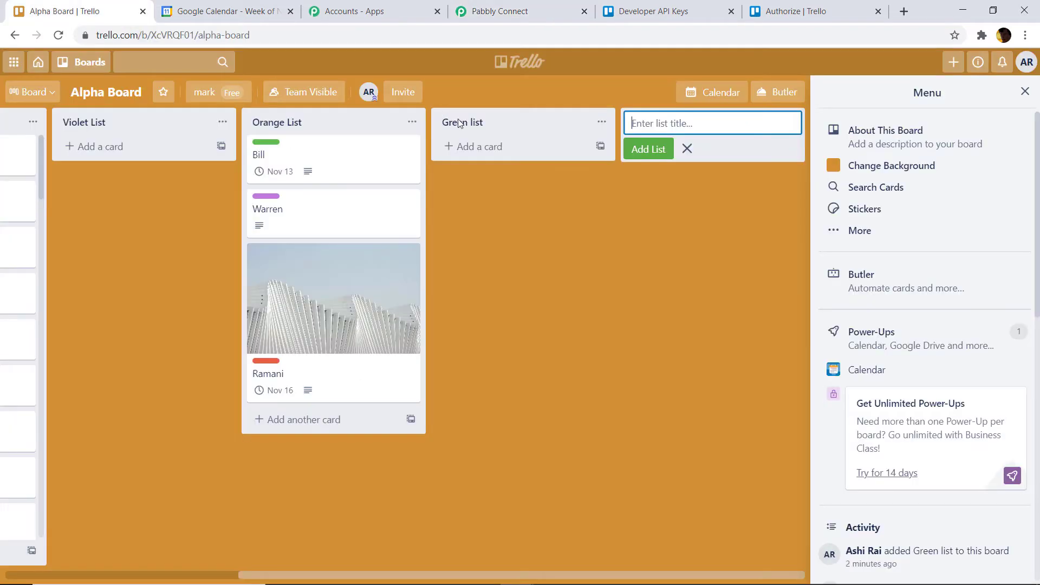
pyautogui.click(505, 147)
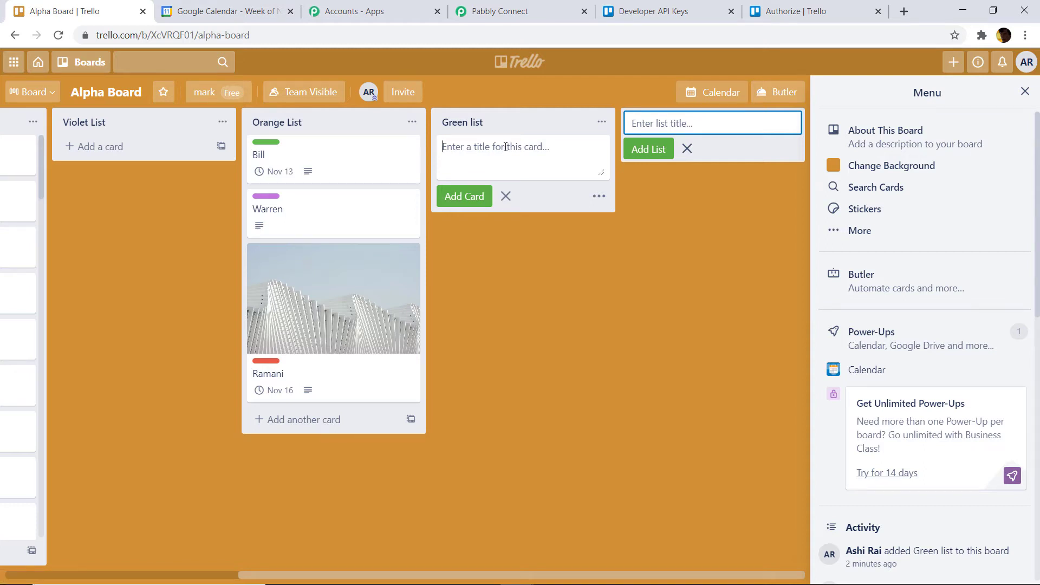
pyautogui.write('George')
pyautogui.click(475, 201)
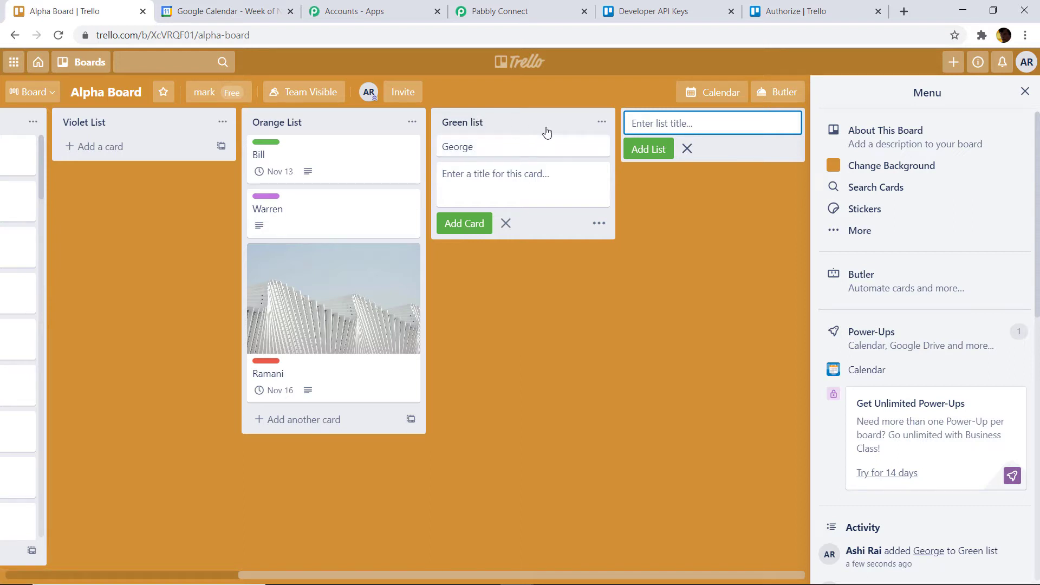
pyautogui.click(509, 7)
# - Review the captured createCard webhook fields for card George in Green list
pyautogui.moveTo(1034, 404); pyautogui.dragTo(1037, 524)
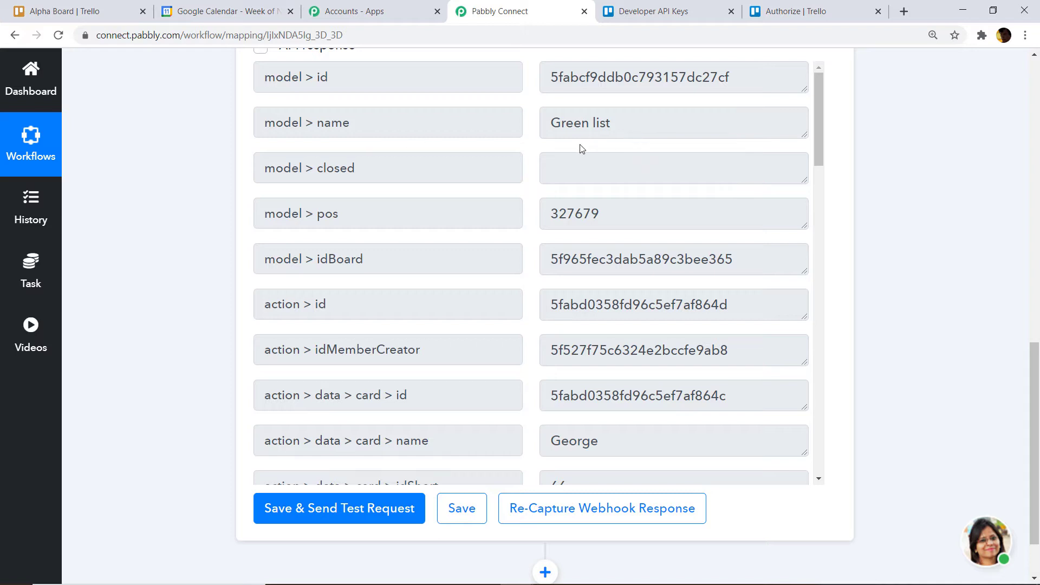
pyautogui.scroll(-2, 515, 171)
pyautogui.scroll(-6, 691, 191)
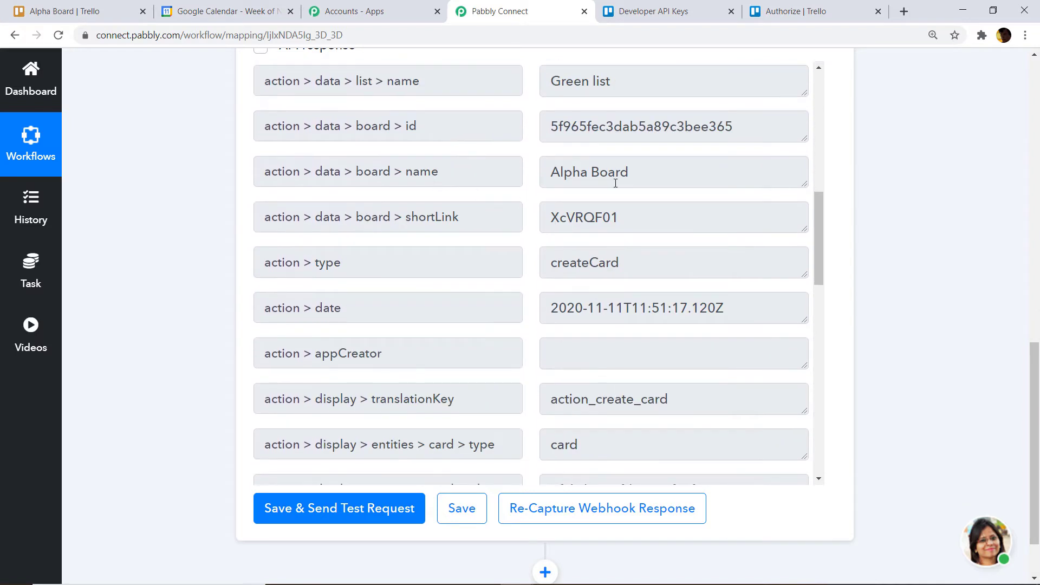
pyautogui.scroll(-6, 615, 183)
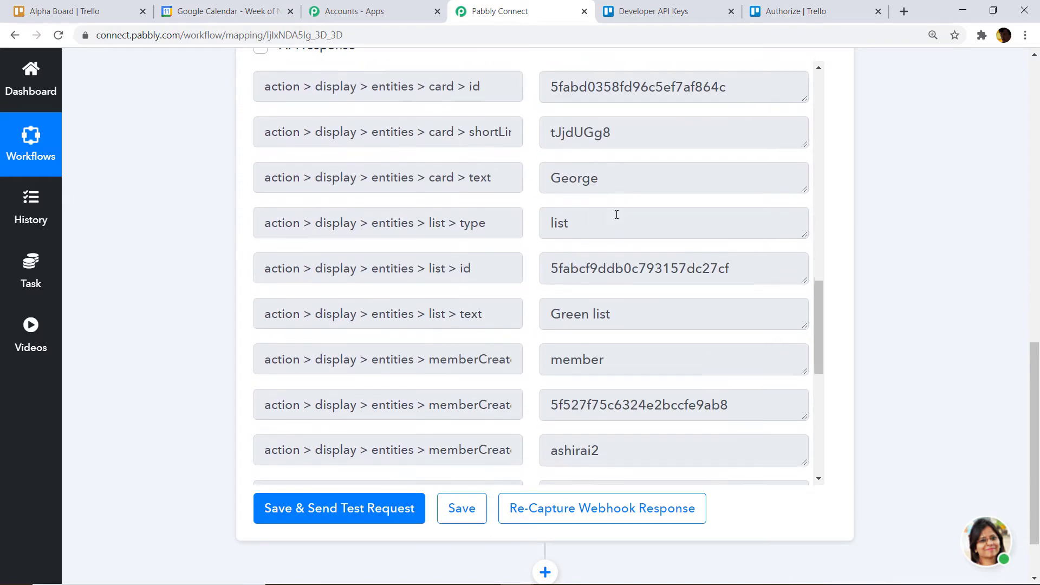
pyautogui.scroll(-1, 603, 183)
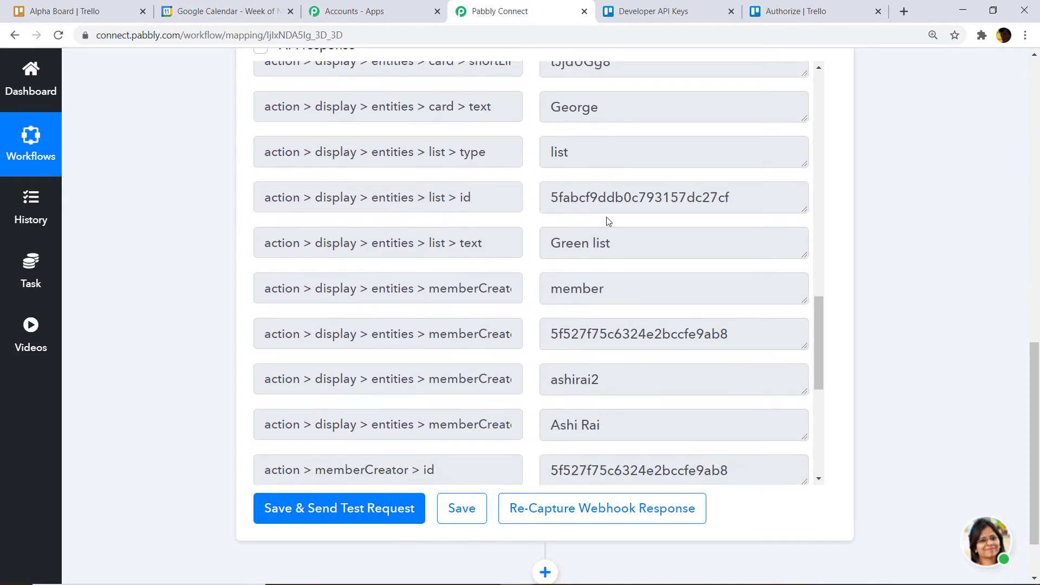
pyautogui.scroll(-1, 609, 222)
pyautogui.scroll(-3, 692, 217)
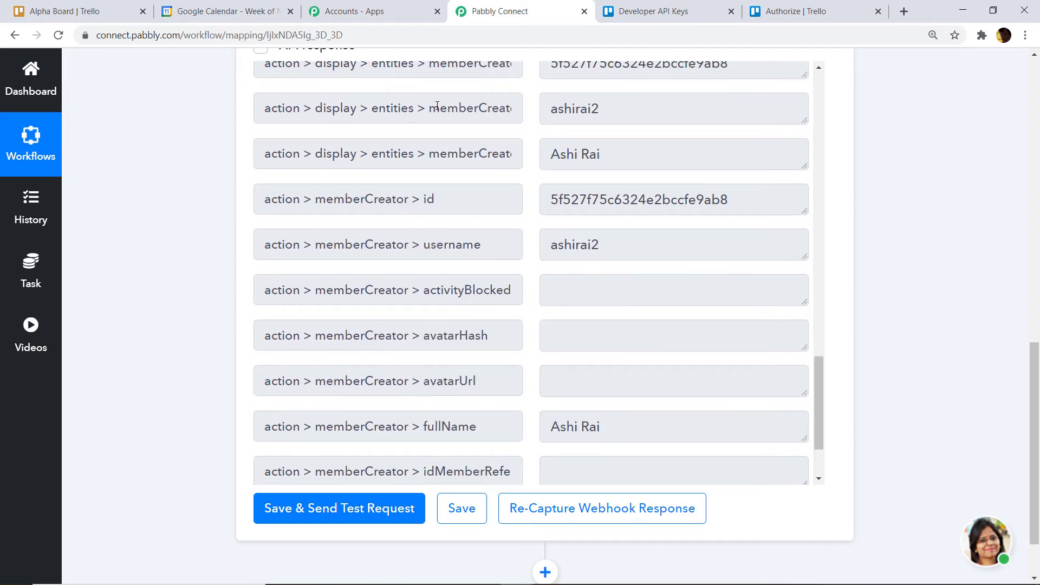
pyautogui.scroll(5, 470, 138)
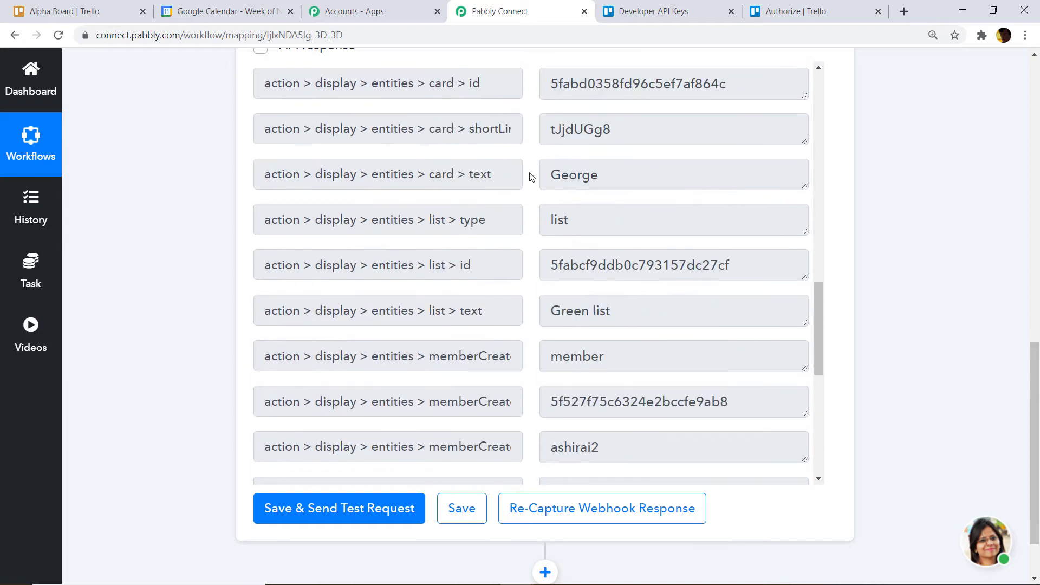
pyautogui.scroll(2, 536, 194)
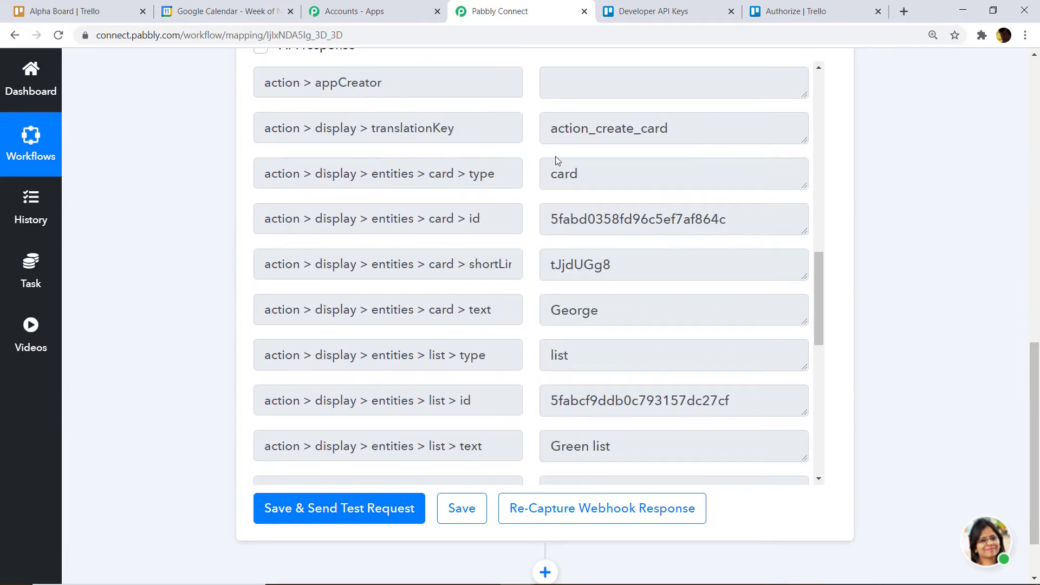
pyautogui.scroll(1, 556, 158)
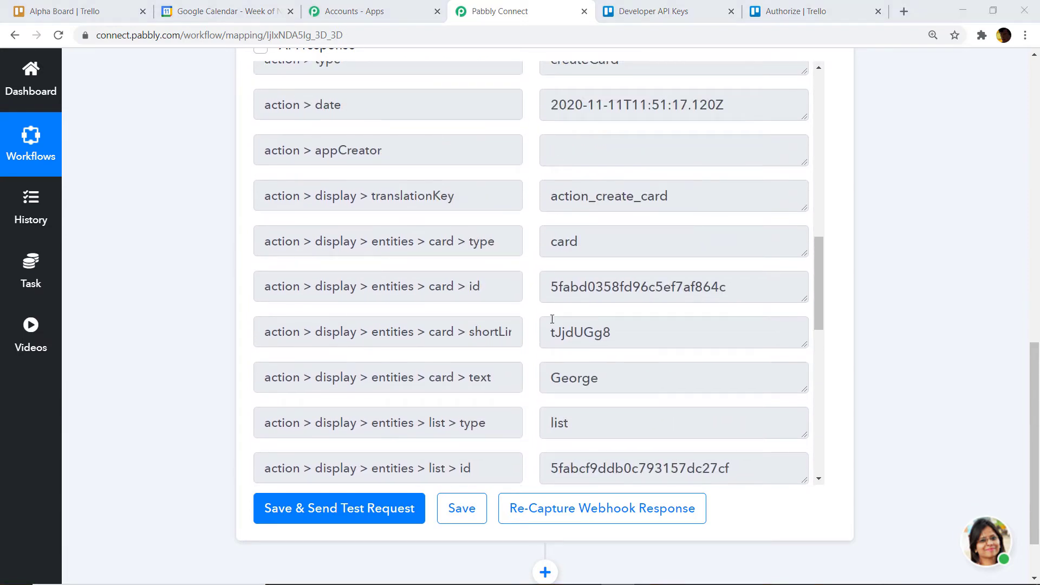
pyautogui.click(75, 11)
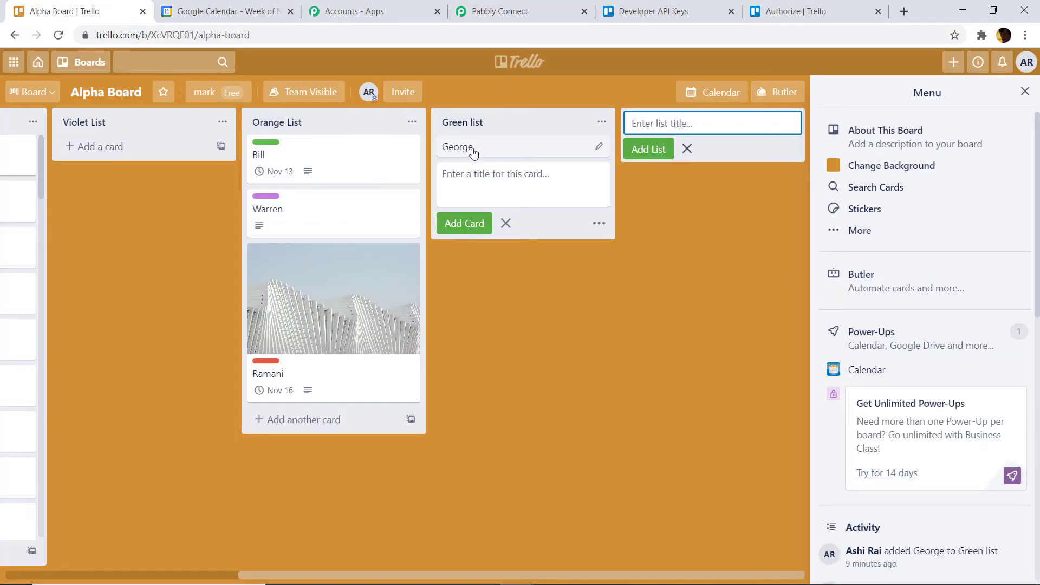
# - Give the George card the description 'Hey there welcome to our team' and save it
pyautogui.click(470, 152)
pyautogui.click(328, 196)
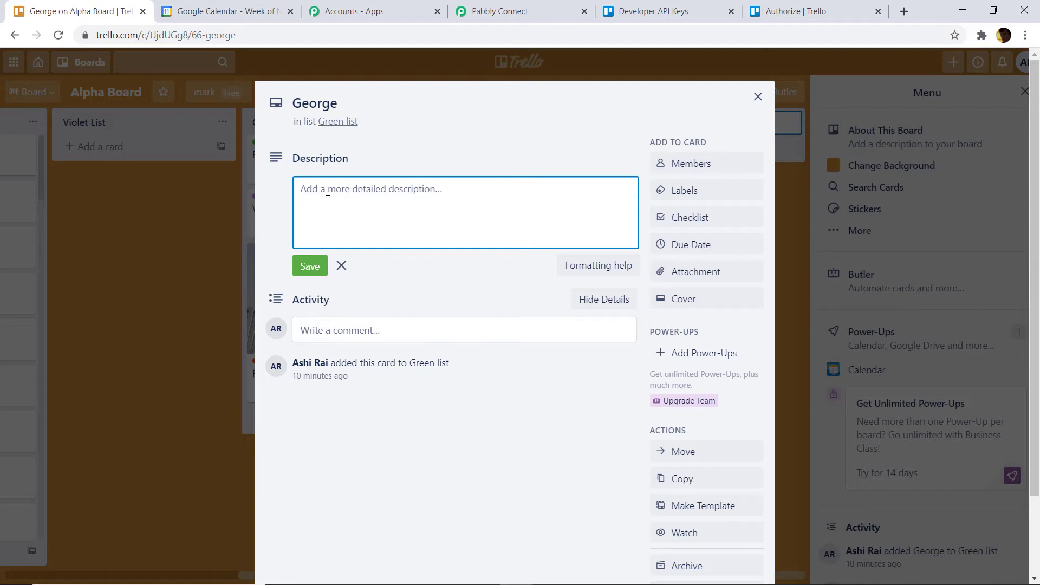
pyautogui.write('Hey the')
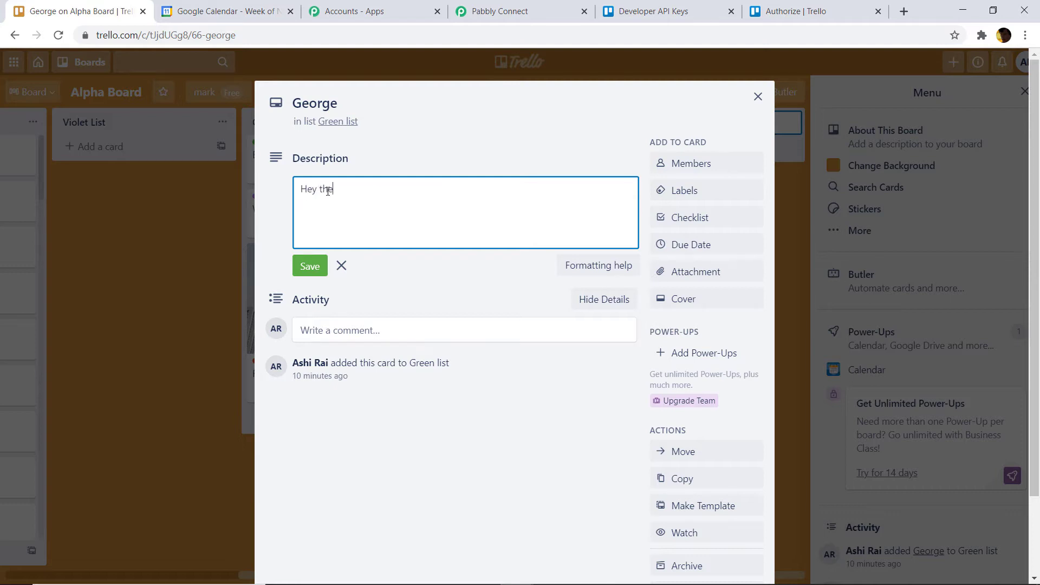
pyautogui.write('re welcome to our team')
pyautogui.click(313, 264)
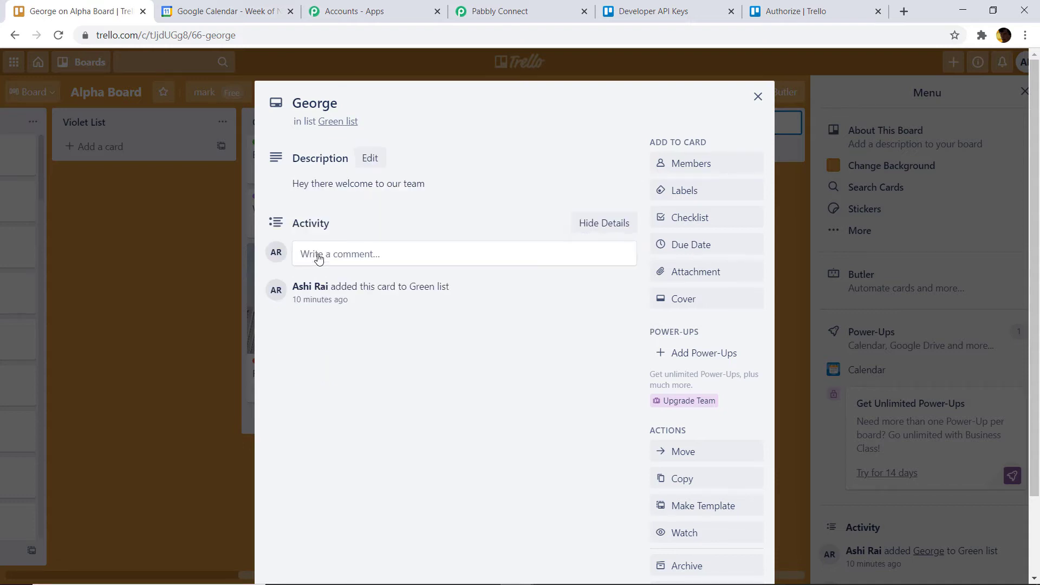
pyautogui.click(700, 173)
pyautogui.click(609, 160)
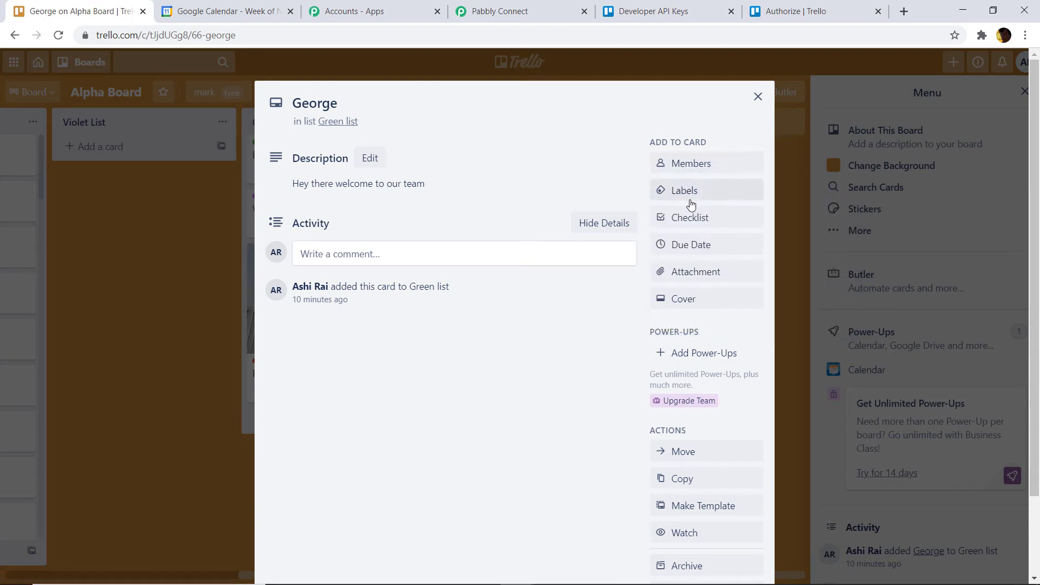
# - Assign the board member to the George card
pyautogui.click(696, 166)
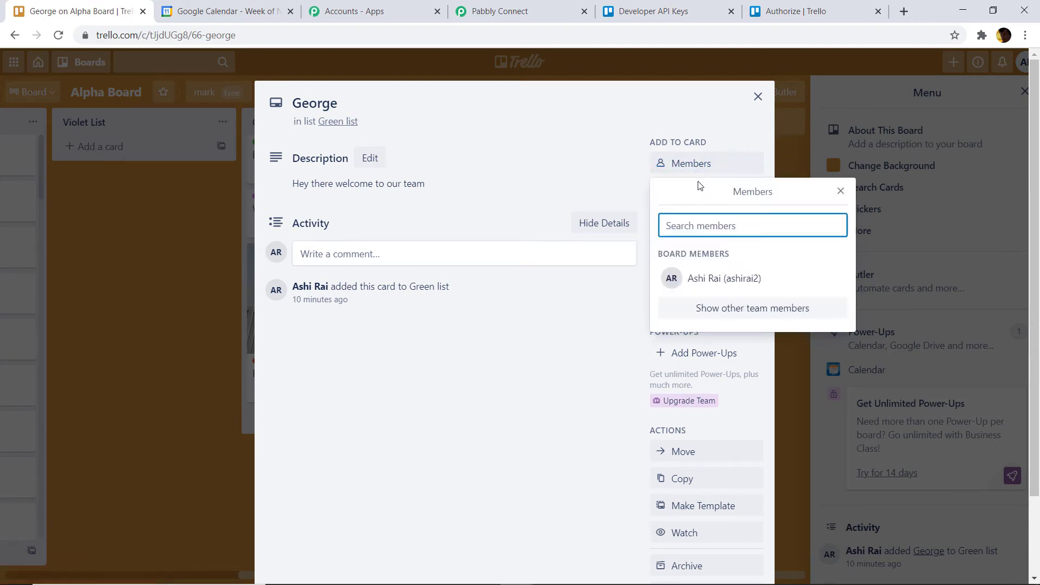
pyautogui.write('a')
pyautogui.click(721, 278)
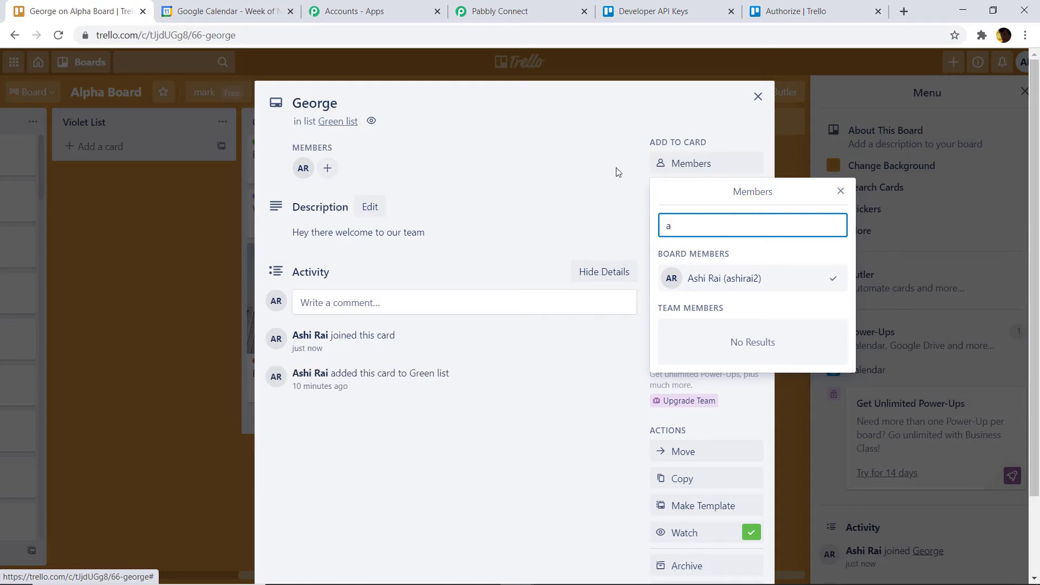
pyautogui.click(669, 119)
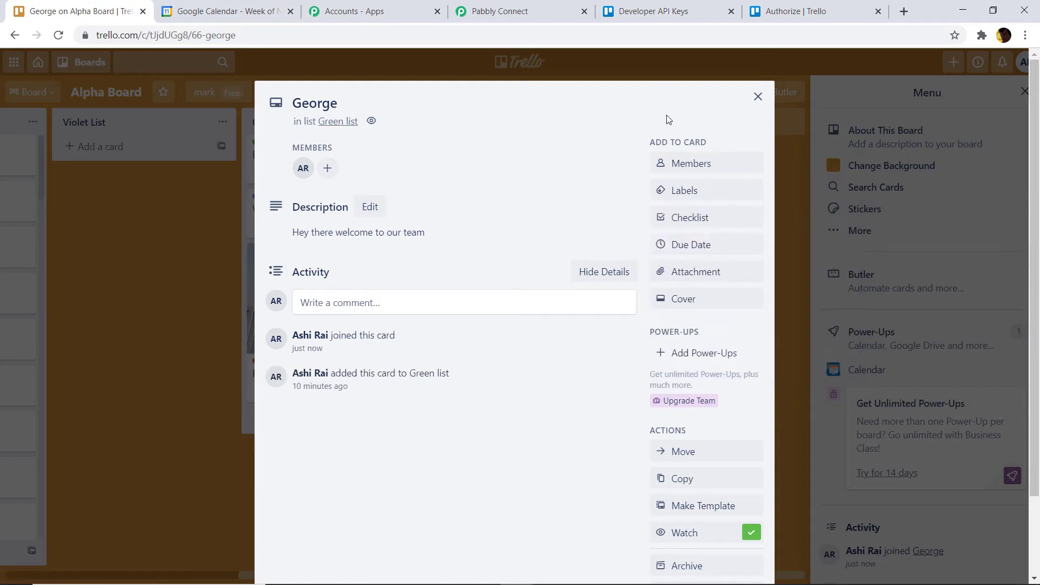
pyautogui.click(703, 219)
pyautogui.click(636, 198)
# - Set the George card's due date to November 17
pyautogui.click(692, 244)
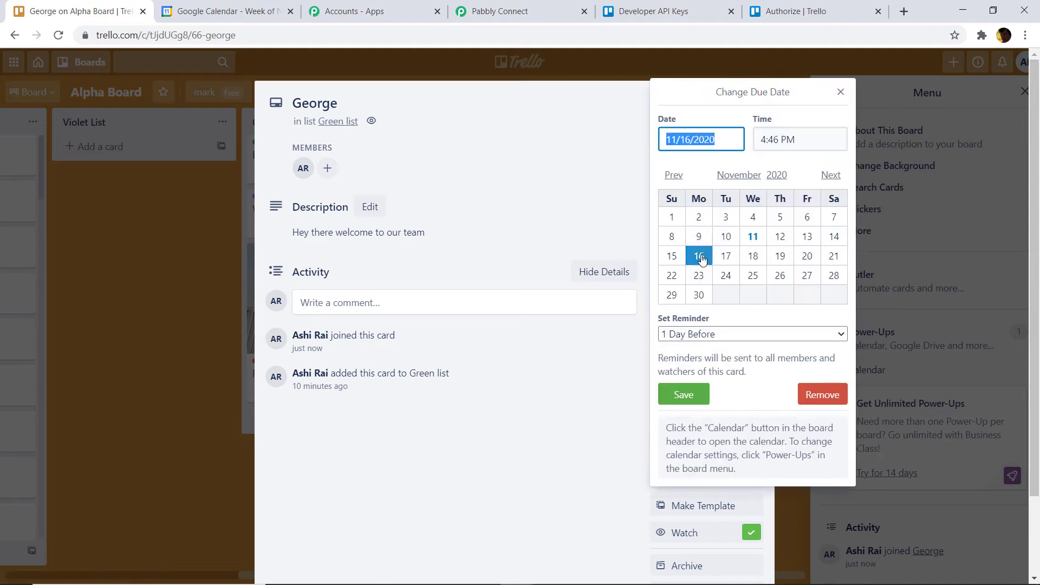
pyautogui.click(725, 256)
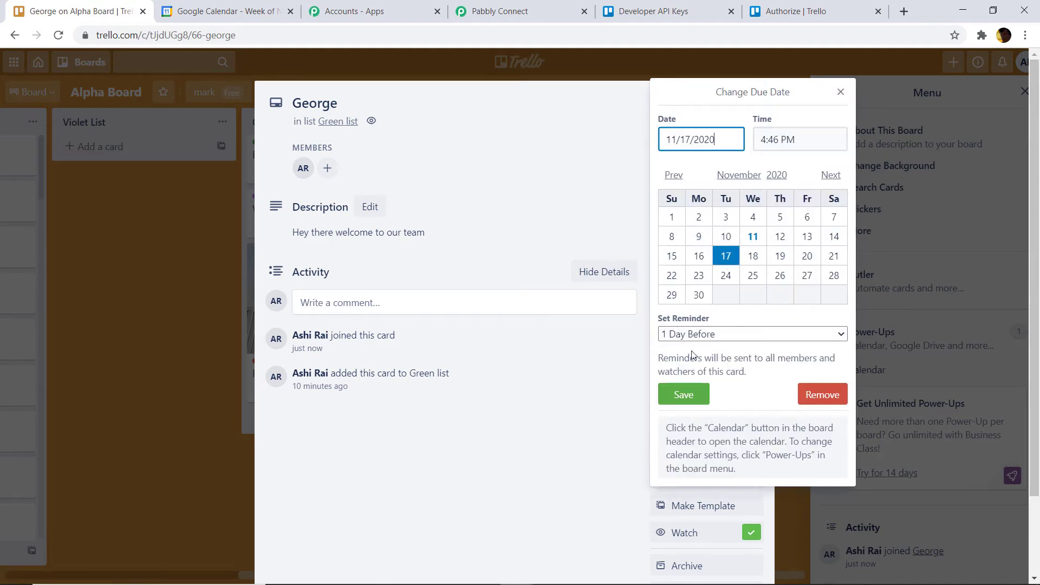
pyautogui.click(685, 396)
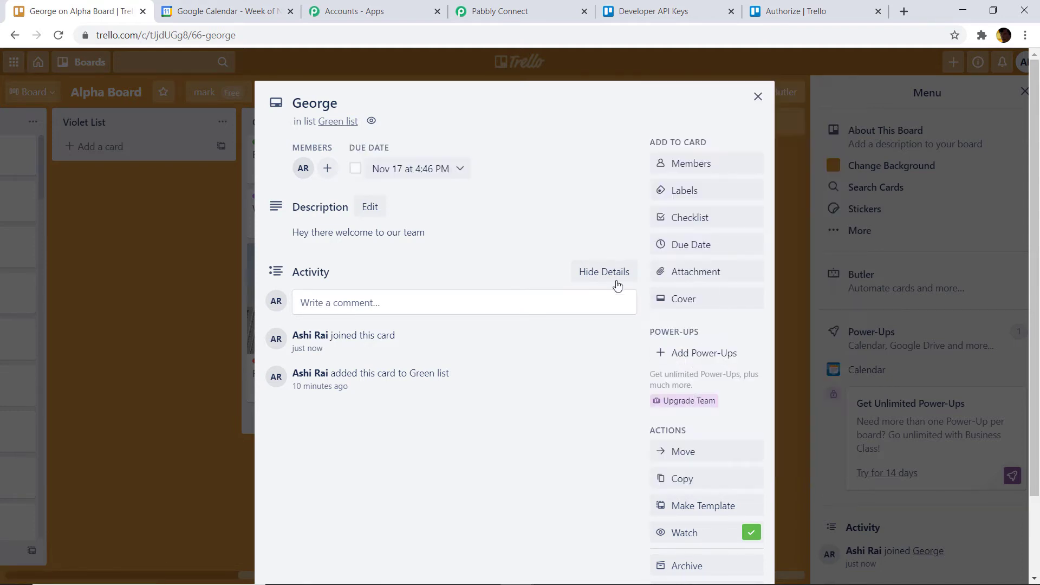
pyautogui.click(690, 218)
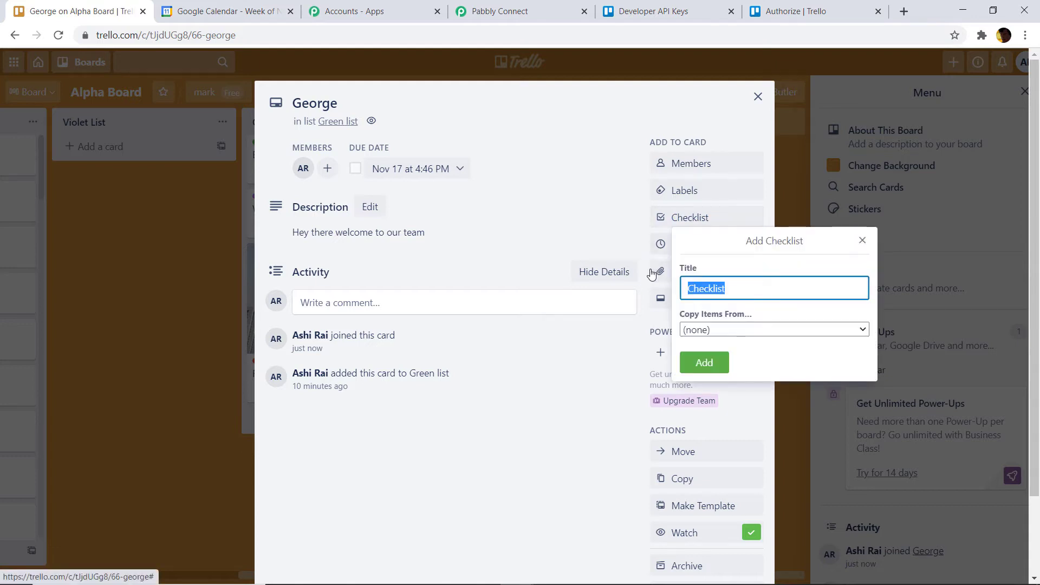
pyautogui.click(619, 211)
# - Apply the yellow label to the George card
pyautogui.click(687, 192)
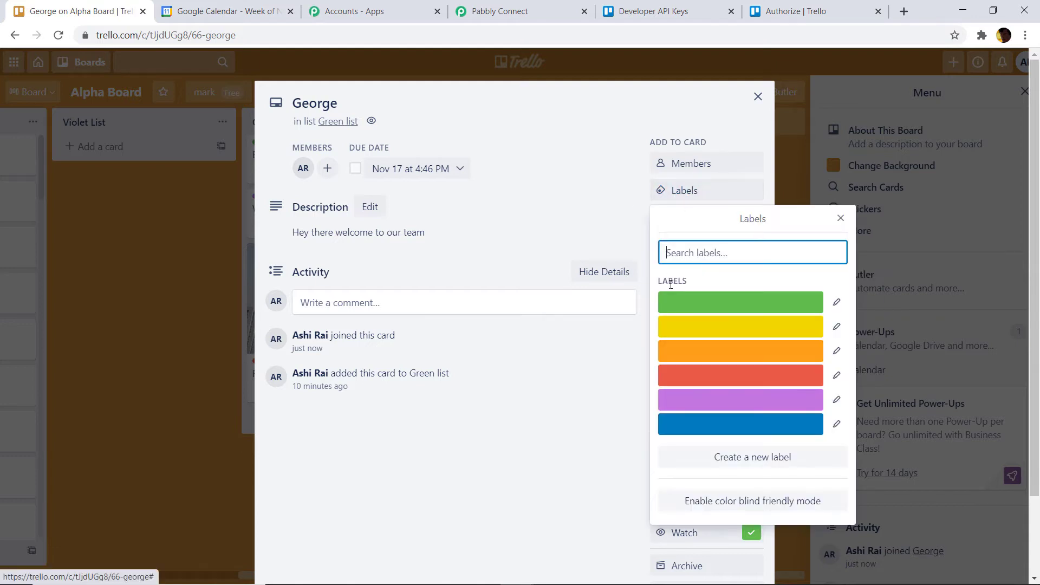
pyautogui.click(694, 329)
pyautogui.click(579, 189)
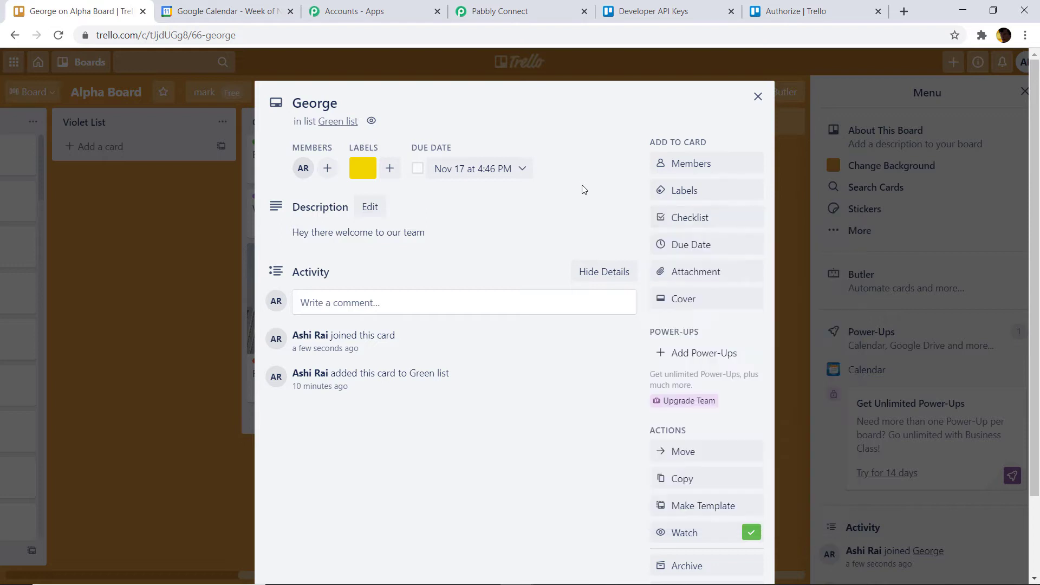
pyautogui.scroll(-2, 711, 273)
pyautogui.scroll(2, 661, 284)
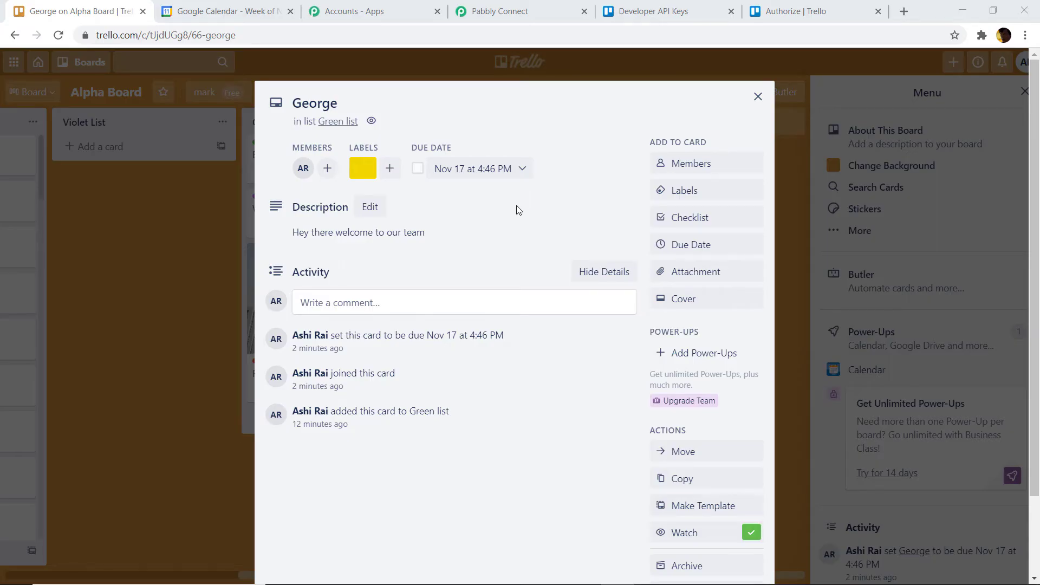
# - Add a Trello action step using Get Card Details and begin connecting a Trello account
pyautogui.click(506, 13)
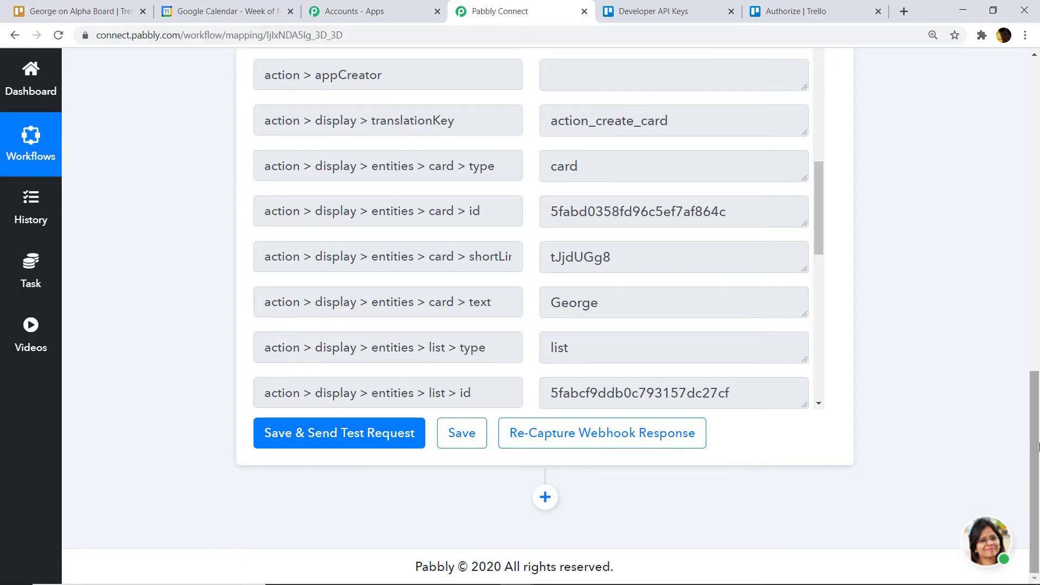
pyautogui.click(545, 497)
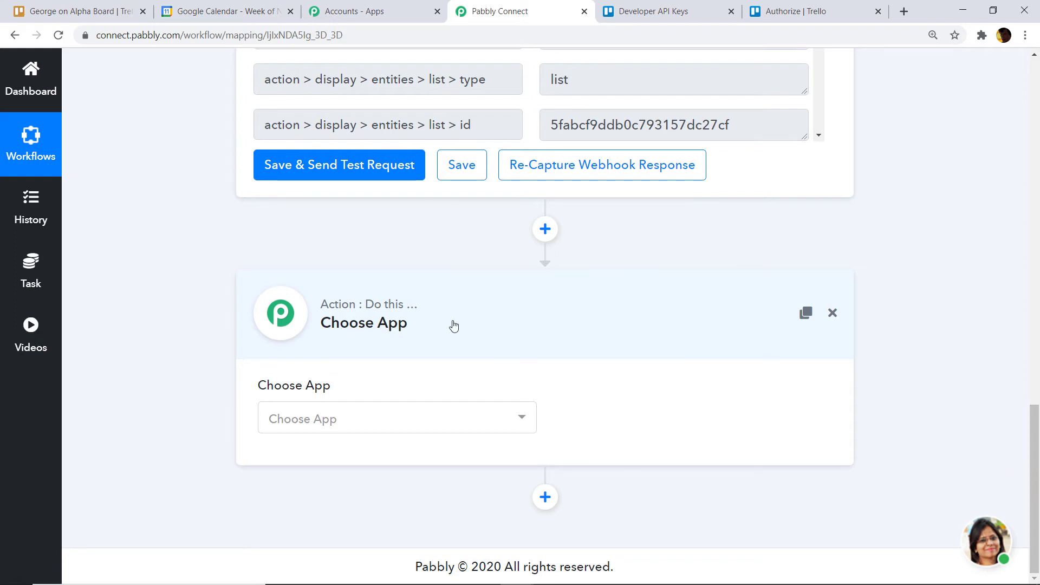
pyautogui.click(365, 420)
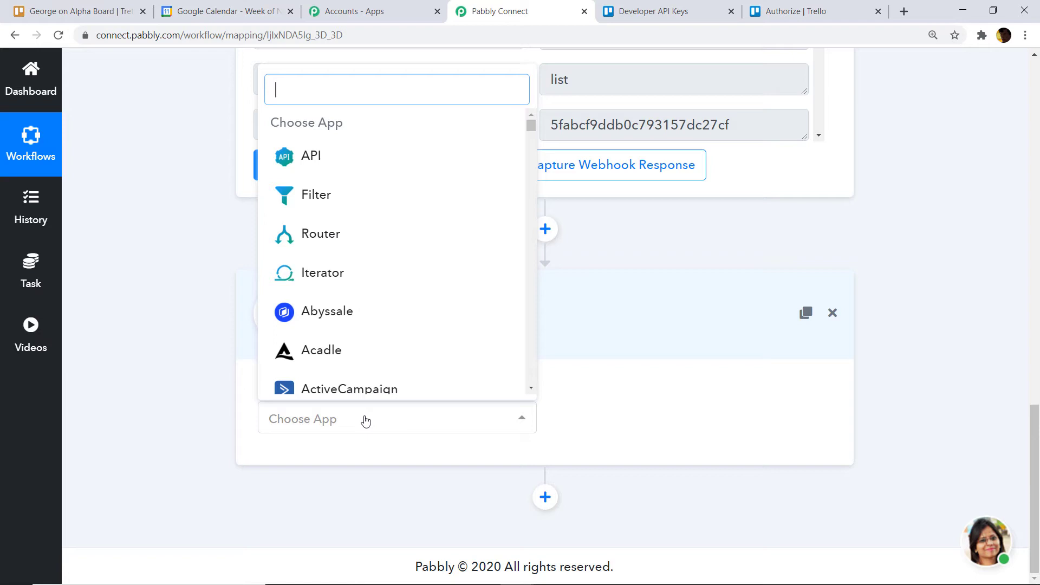
pyautogui.write('trello')
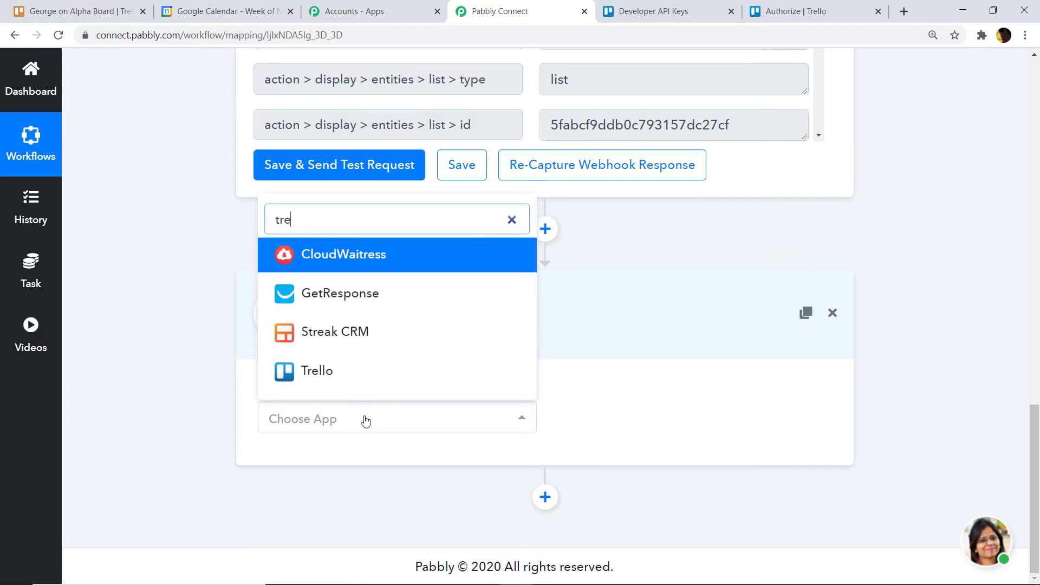
pyautogui.click(379, 377)
pyautogui.click(620, 424)
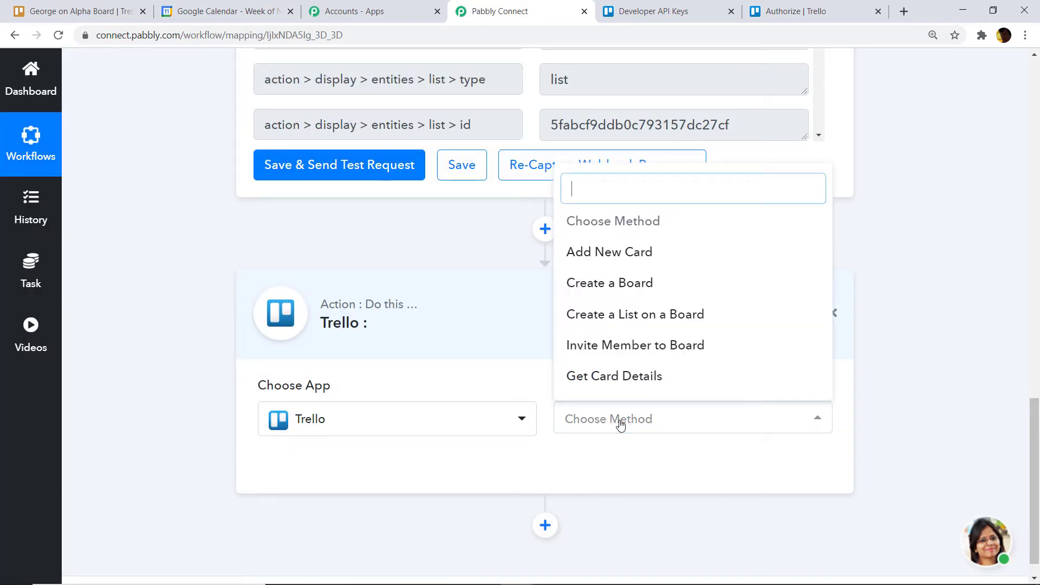
pyautogui.click(630, 376)
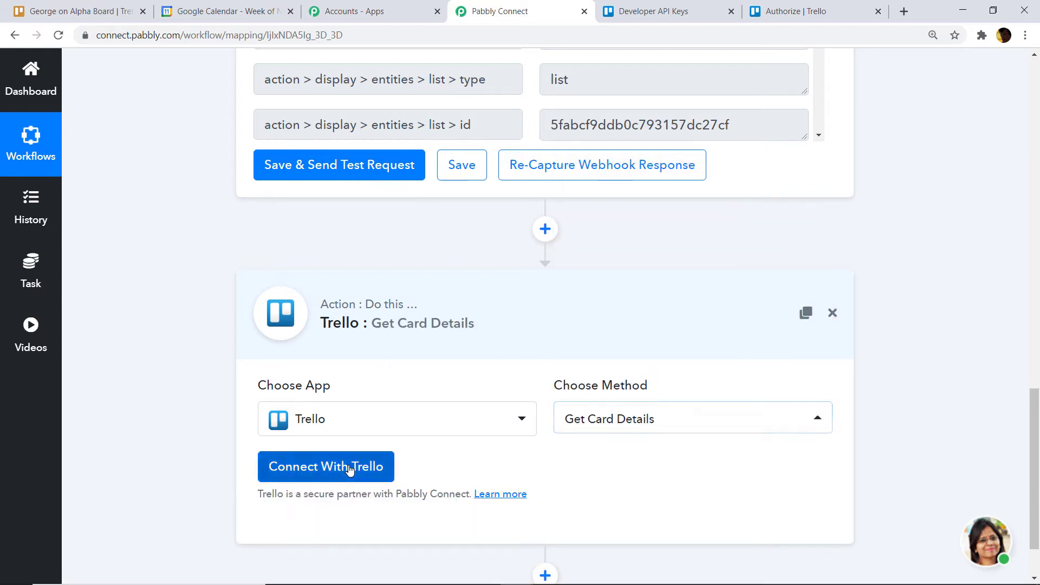
pyautogui.click(347, 464)
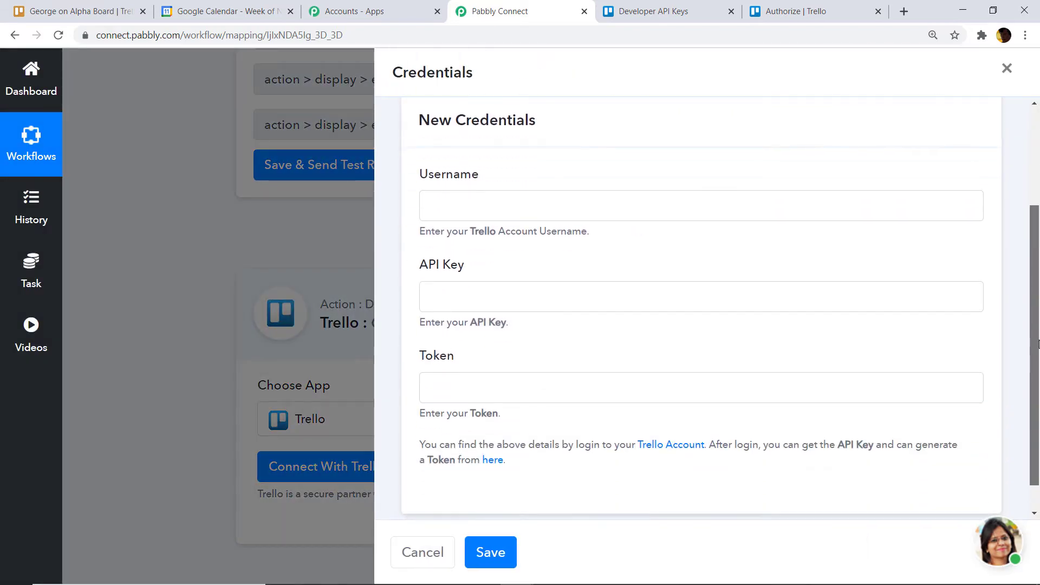
# - Copy the key from Trello's Developer API Keys page into Pabbly's API Key field
pyautogui.scroll(-1, 499, 189)
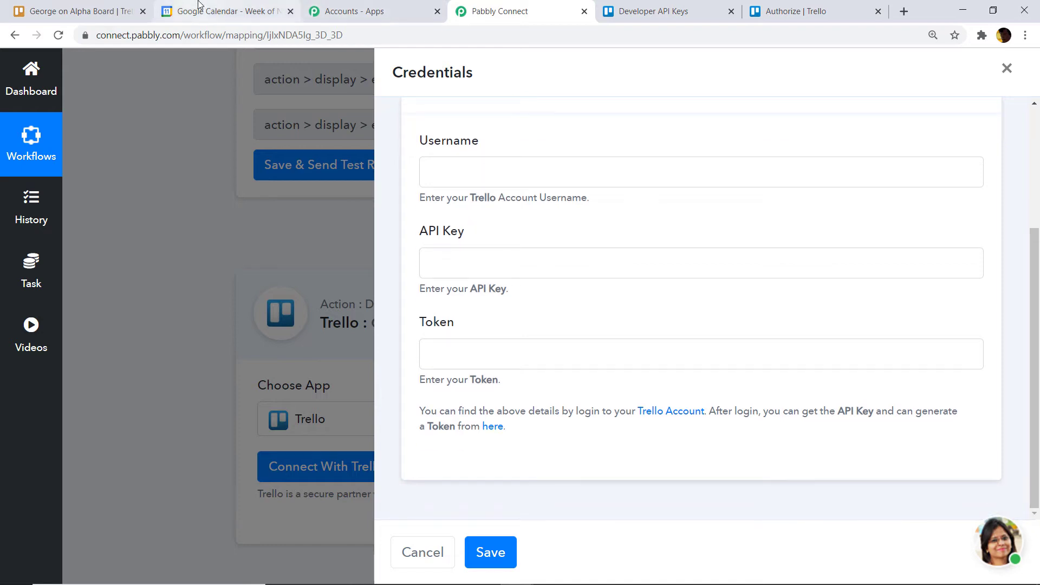
pyautogui.click(492, 427)
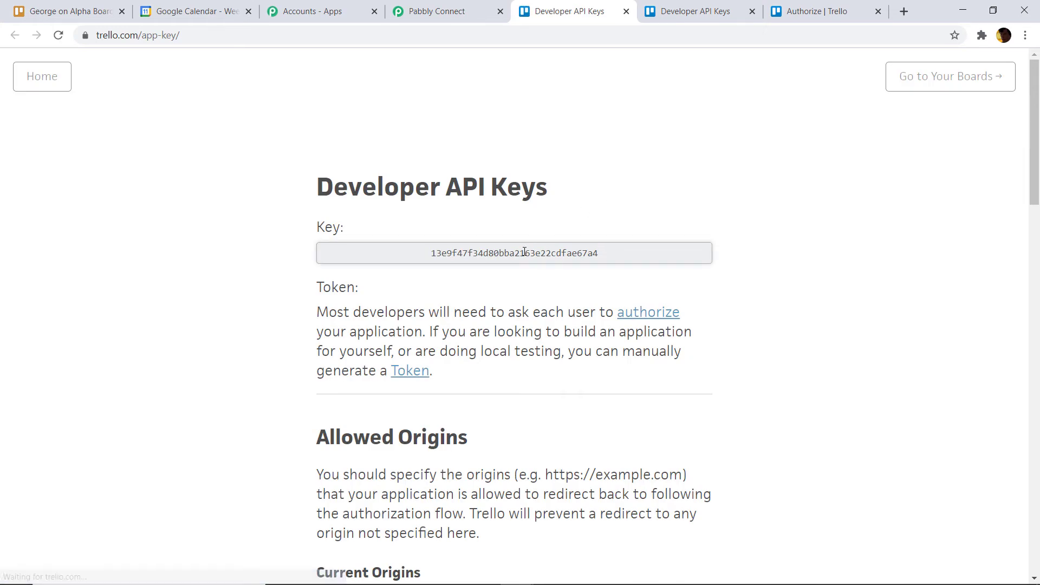
pyautogui.doubleClick(523, 252)
pyautogui.rightClick(595, 255)
pyautogui.click(614, 262)
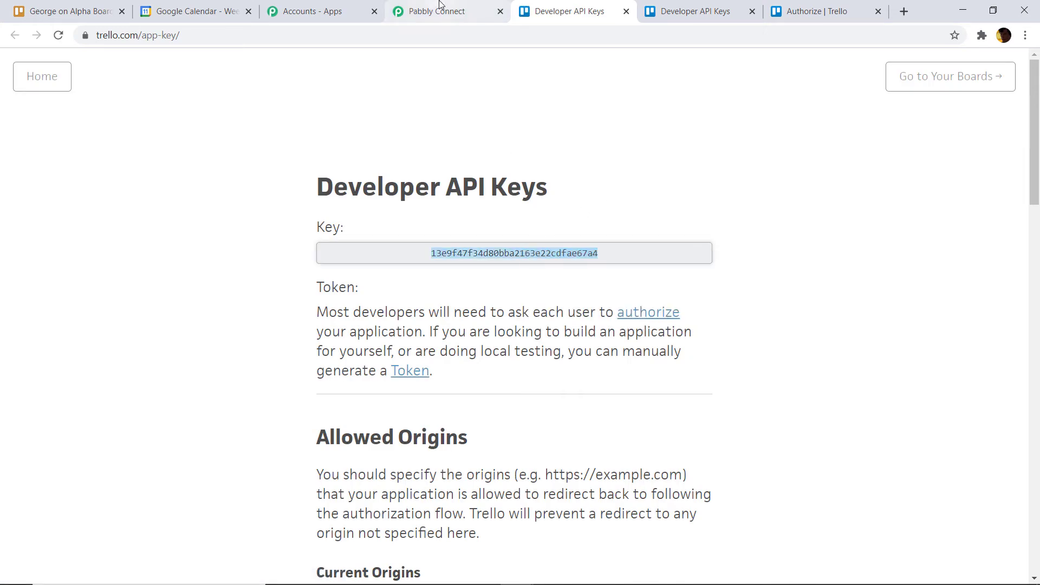
pyautogui.click(438, 11)
pyautogui.rightClick(455, 267)
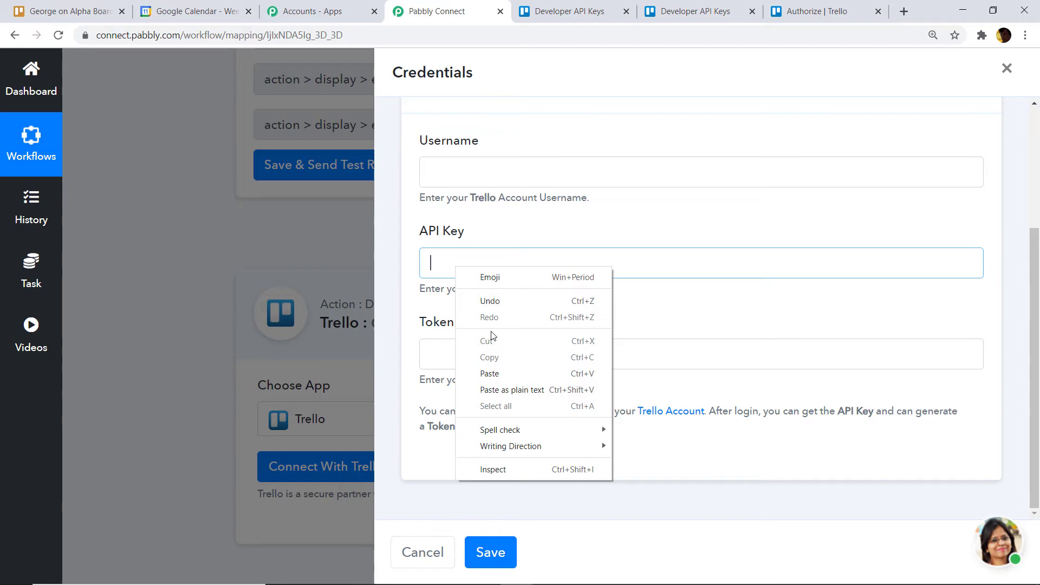
pyautogui.click(495, 372)
pyautogui.click(565, 11)
pyautogui.scroll(-10, 527, 277)
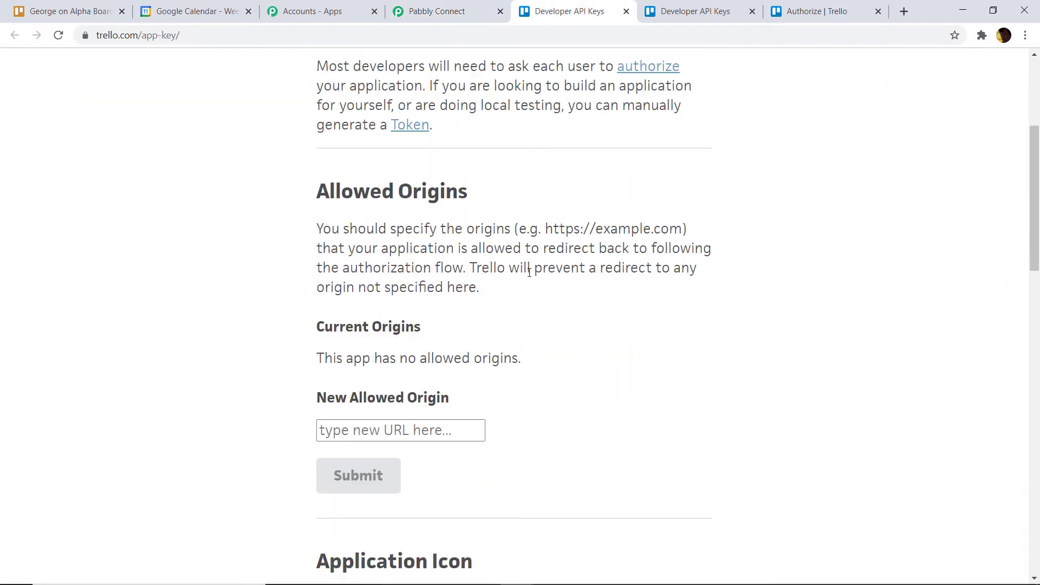
pyautogui.scroll(4, 528, 274)
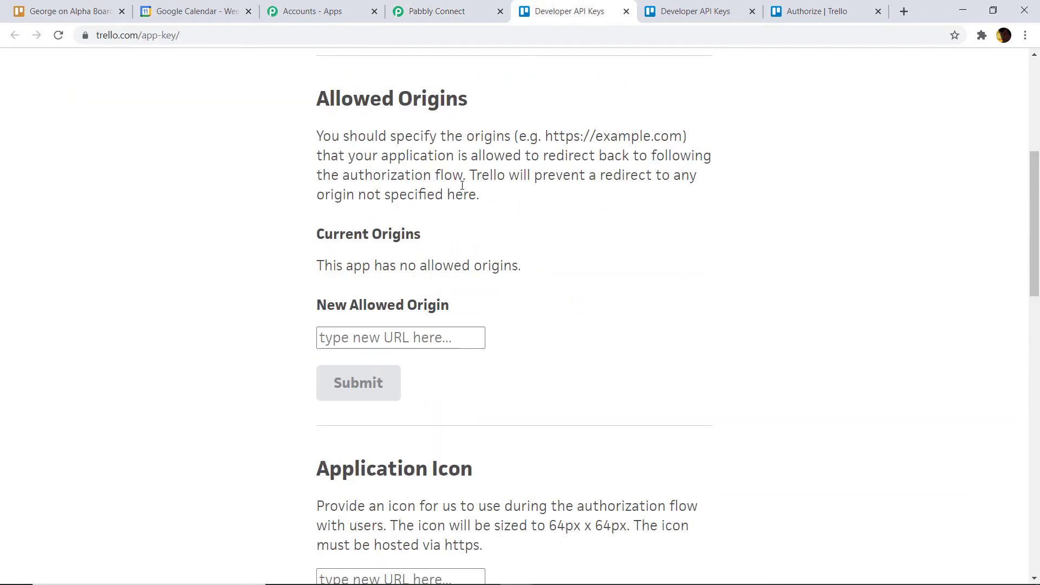
pyautogui.scroll(5, 462, 186)
# - Start token generation and copy the Trello account username into the Username field
pyautogui.click(426, 303)
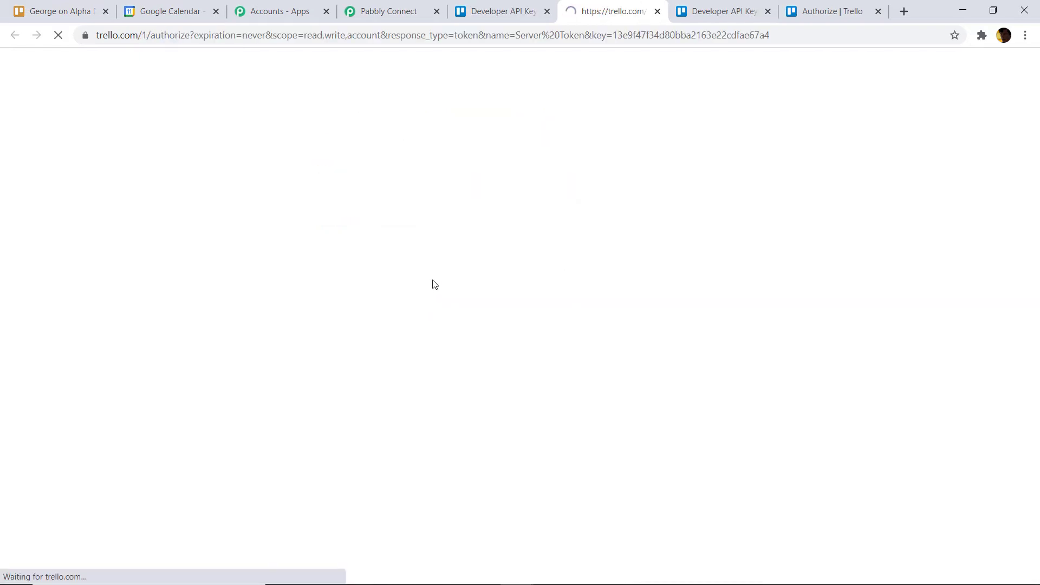
pyautogui.scroll(-3, 496, 196)
pyautogui.scroll(1, 531, 264)
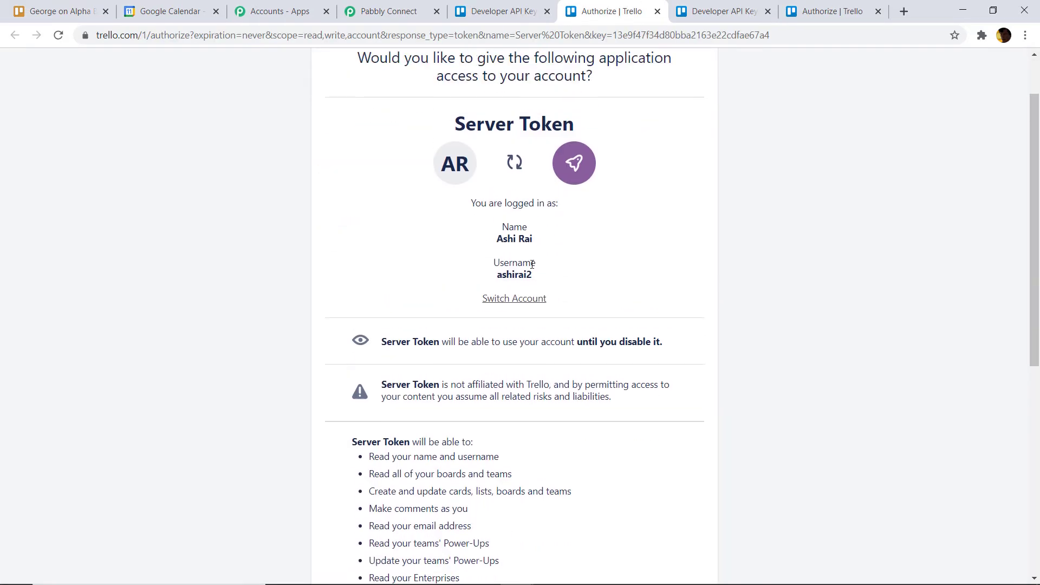
pyautogui.moveTo(542, 278); pyautogui.dragTo(495, 275)
pyautogui.rightClick(494, 275)
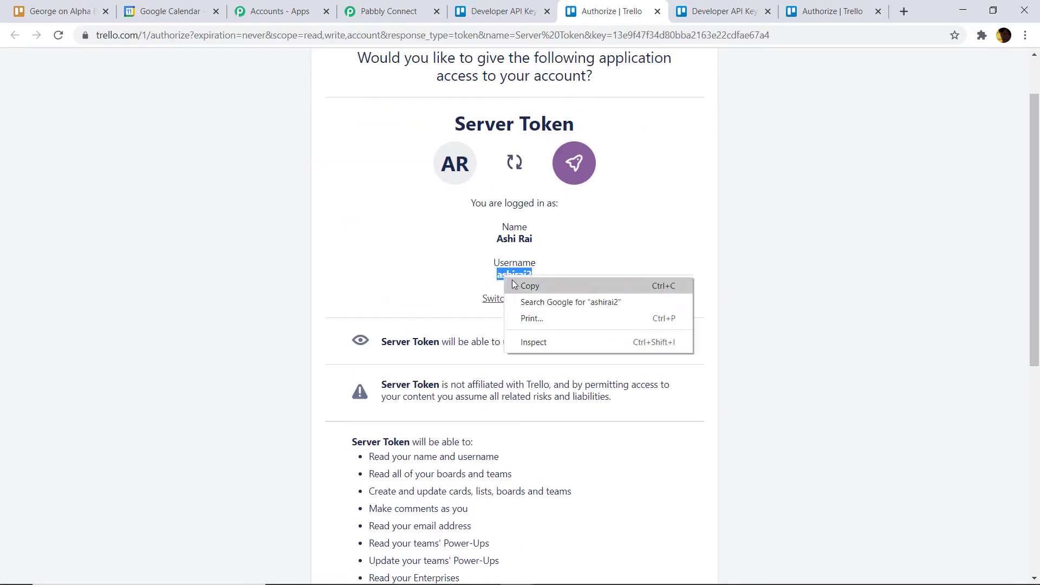
pyautogui.click(522, 288)
pyautogui.click(389, 11)
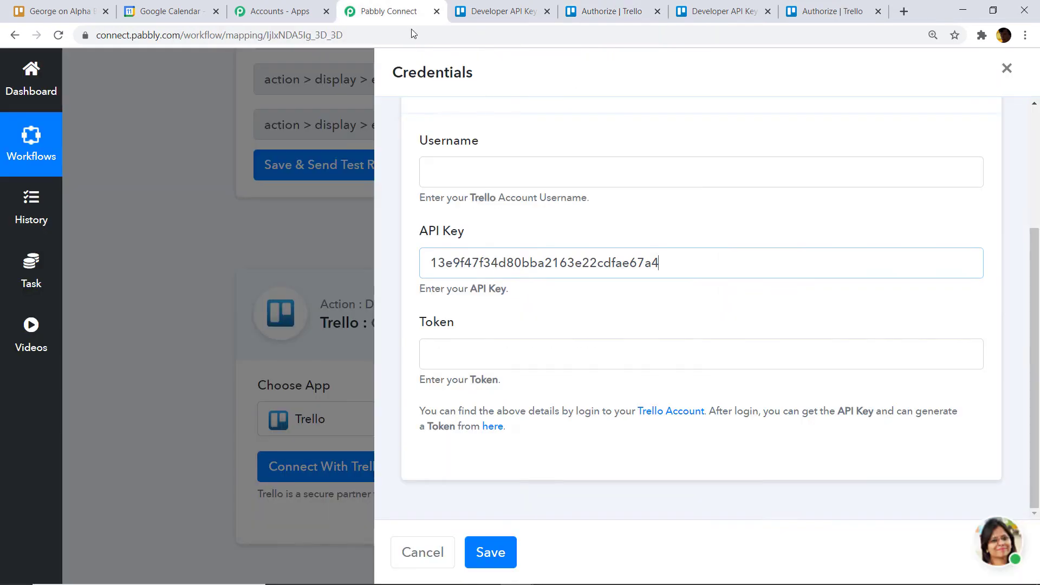
pyautogui.rightClick(454, 179)
pyautogui.click(499, 285)
# - Allow the server token, paste it into the Token field, and save the credentials
pyautogui.click(611, 11)
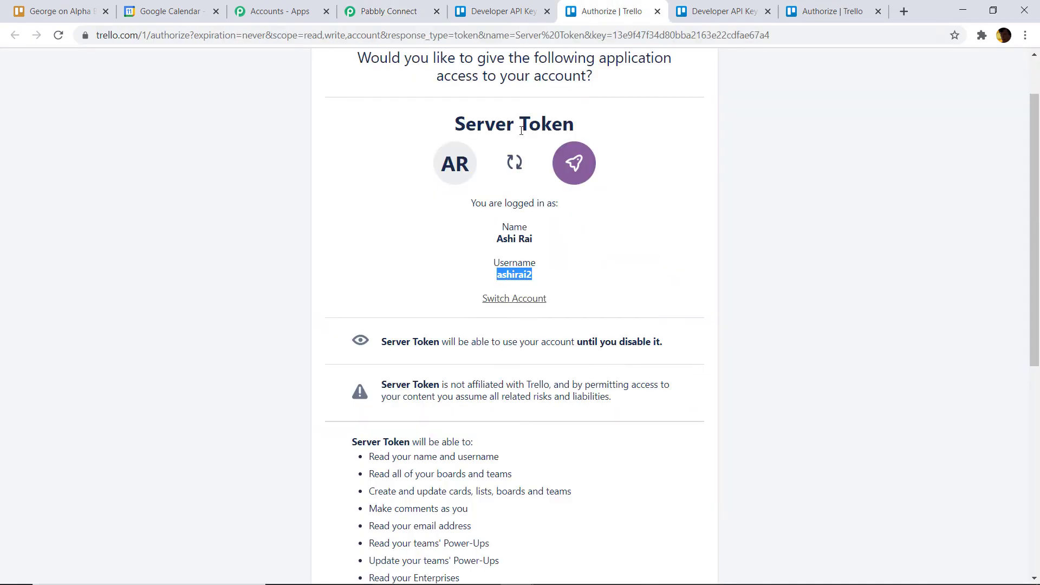
pyautogui.scroll(-7, 557, 204)
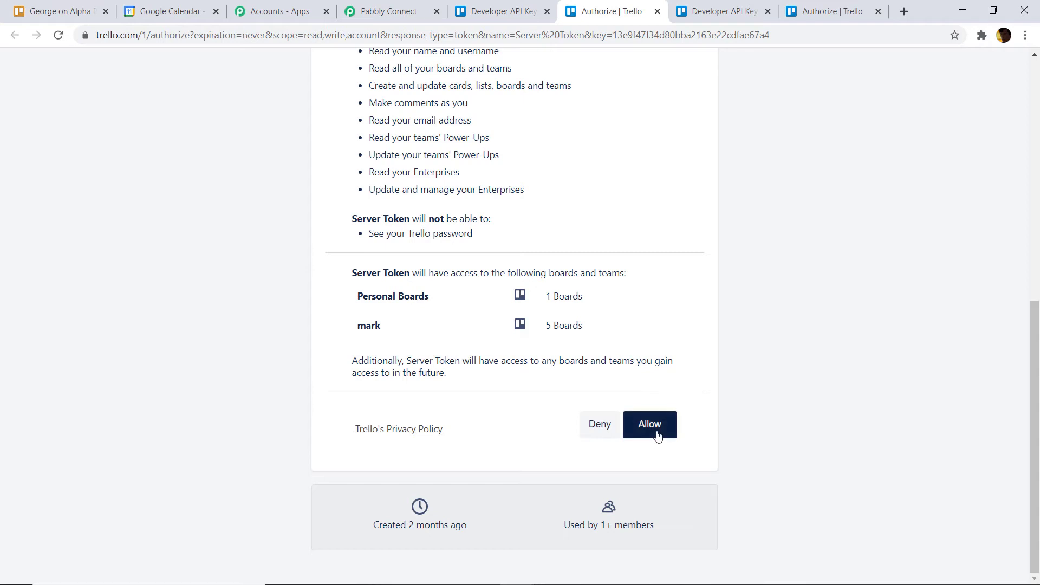
pyautogui.click(655, 427)
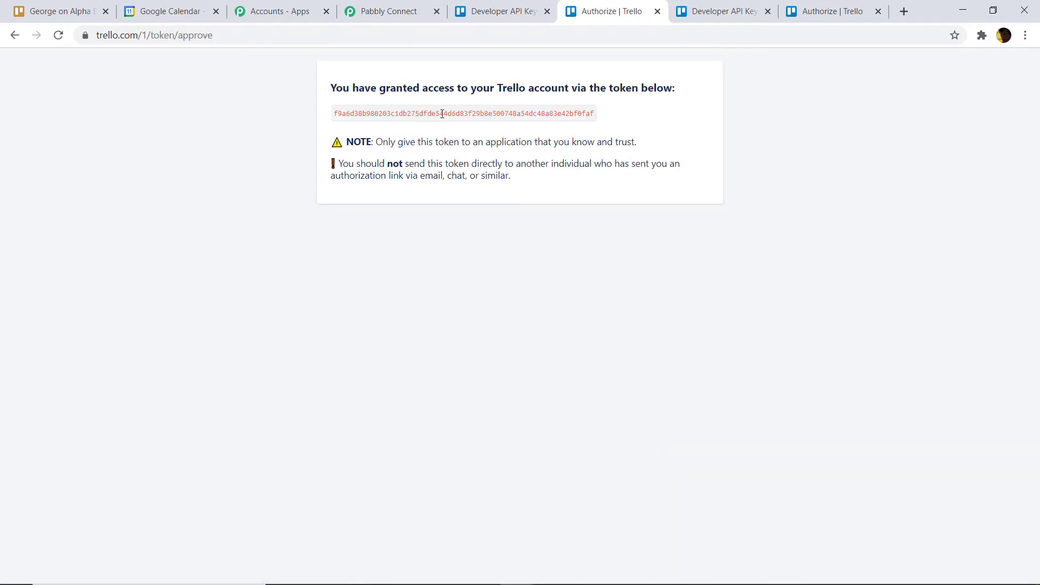
pyautogui.doubleClick(442, 114)
pyautogui.rightClick(443, 114)
pyautogui.click(456, 124)
pyautogui.click(426, 5)
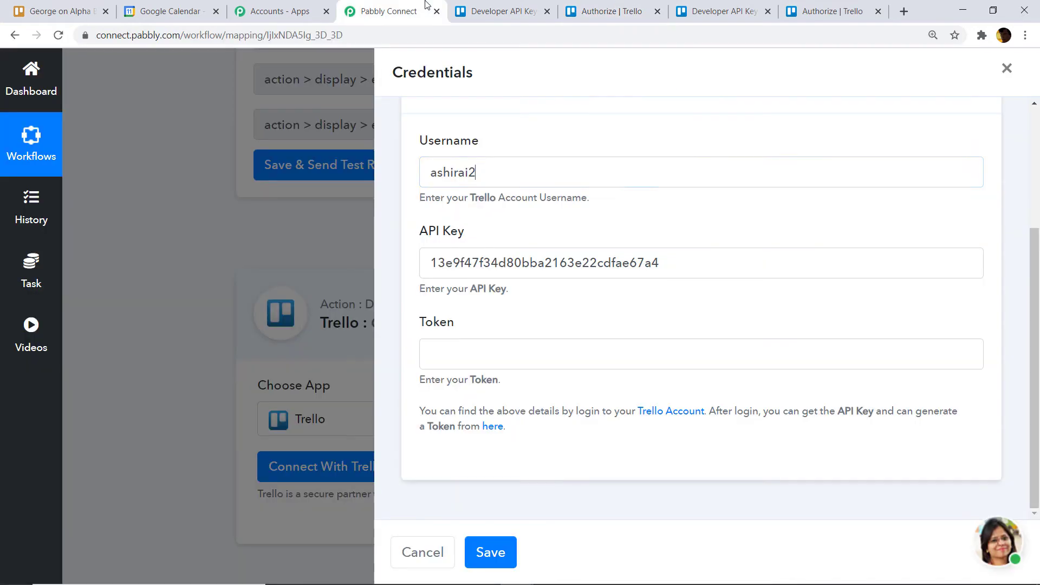
pyautogui.click(460, 359)
pyautogui.rightClick(459, 358)
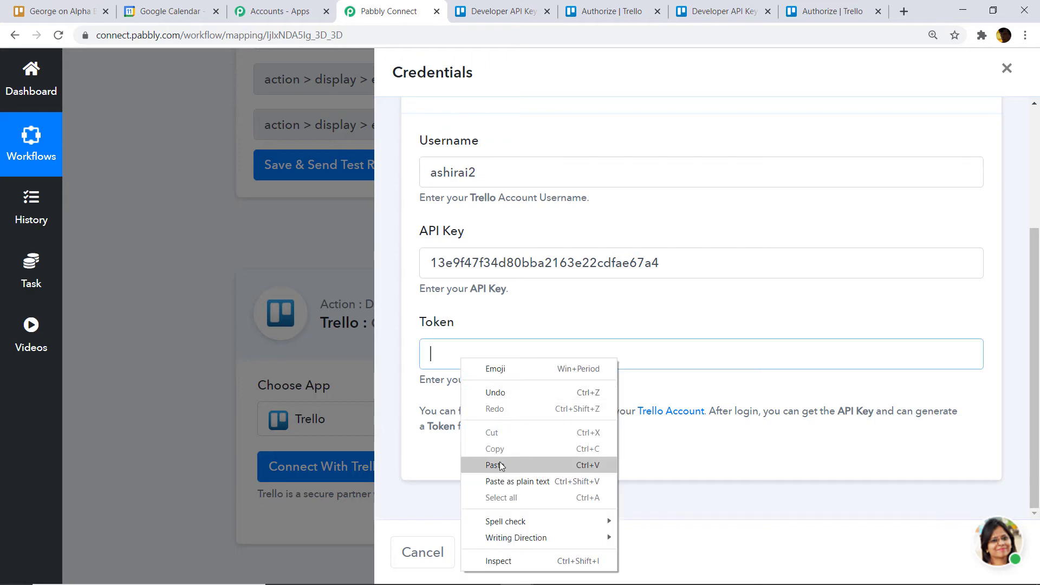
pyautogui.click(499, 464)
pyautogui.click(492, 551)
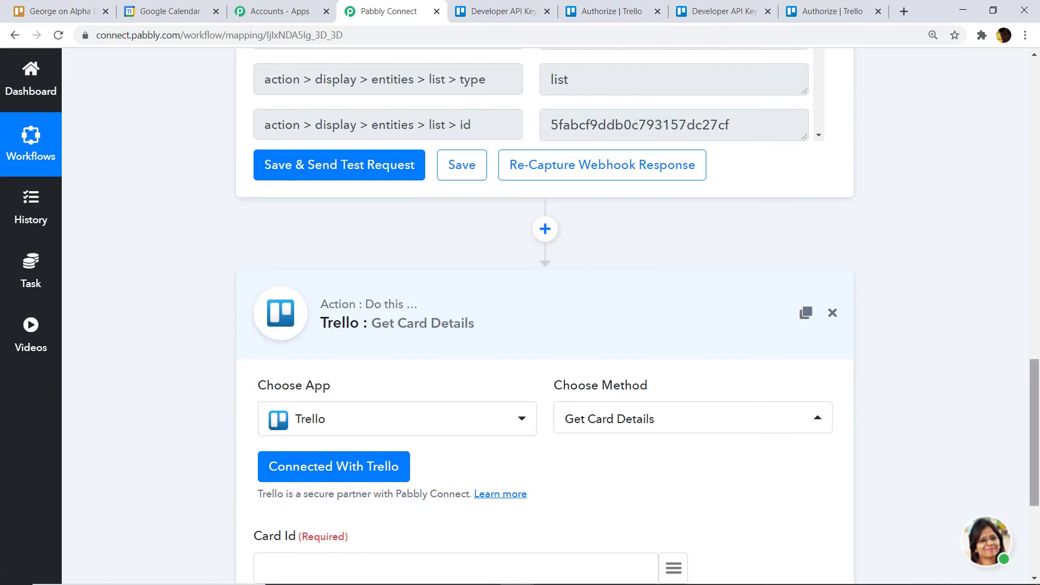
# - Map Card Id to the trigger's action > data > card > id and send a test request
pyautogui.scroll(-5, 455, 313)
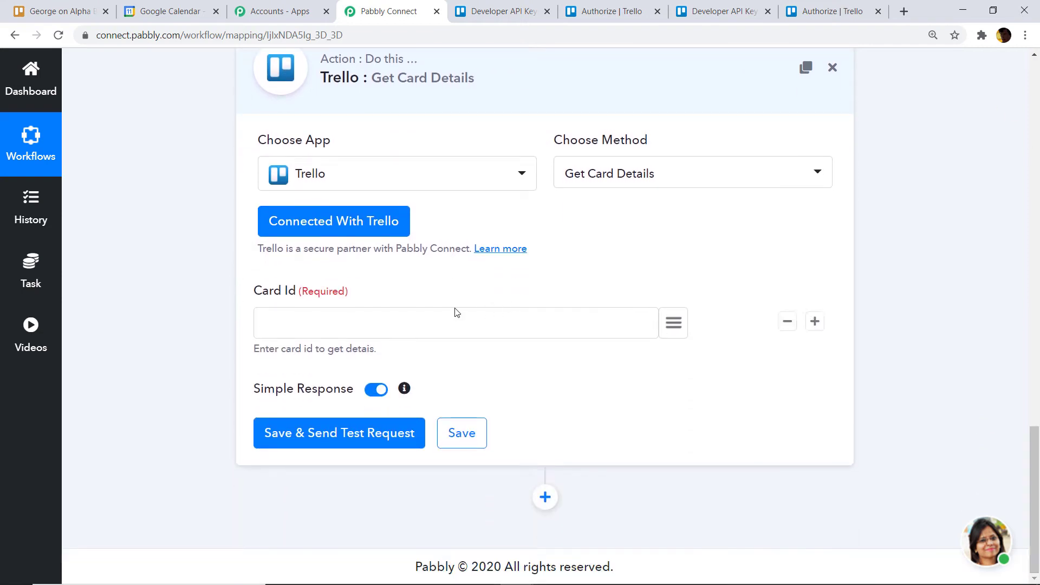
pyautogui.click(454, 313)
pyautogui.click(673, 325)
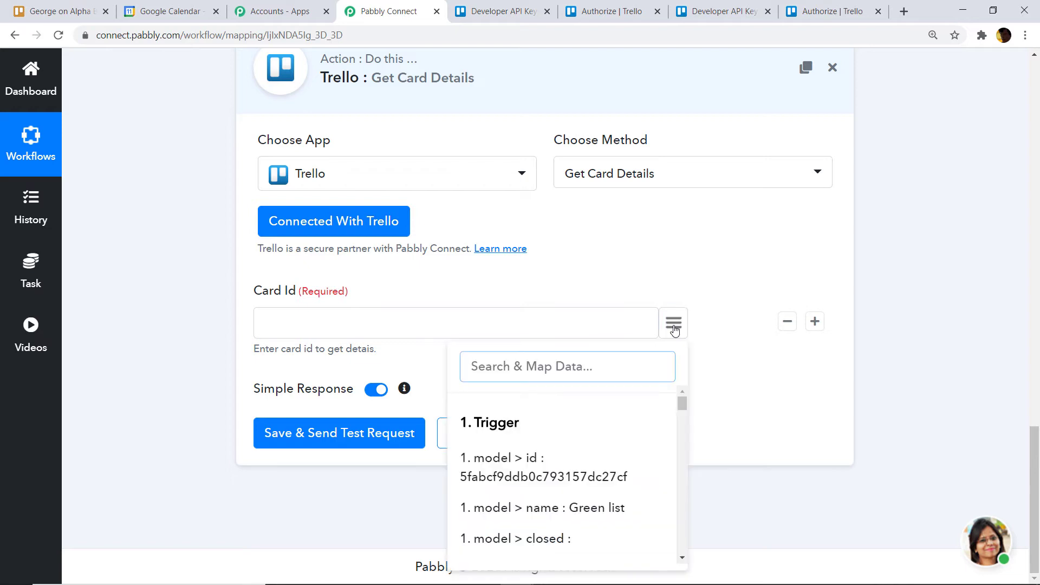
pyautogui.write('card')
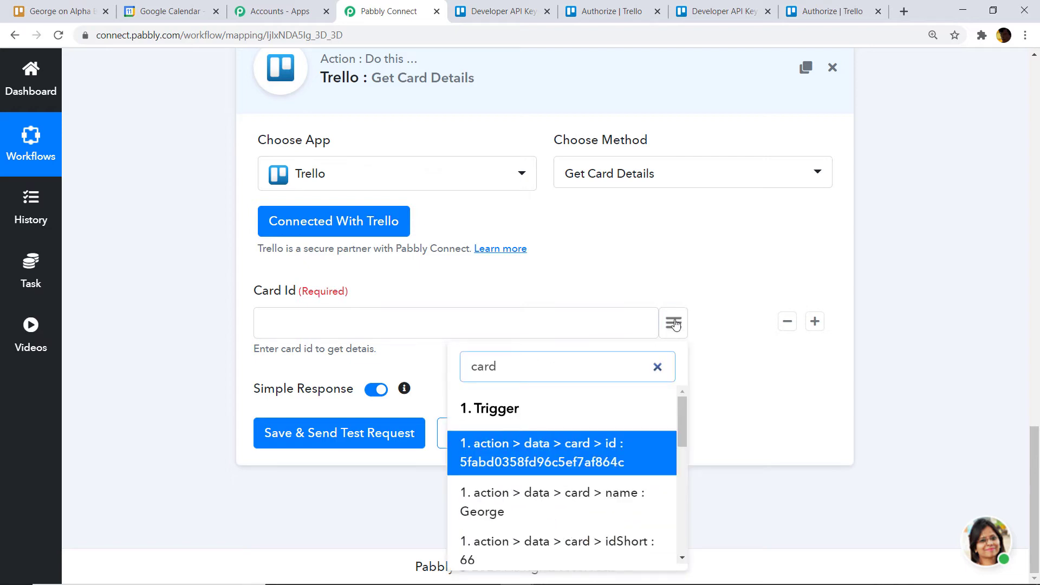
pyautogui.click(594, 452)
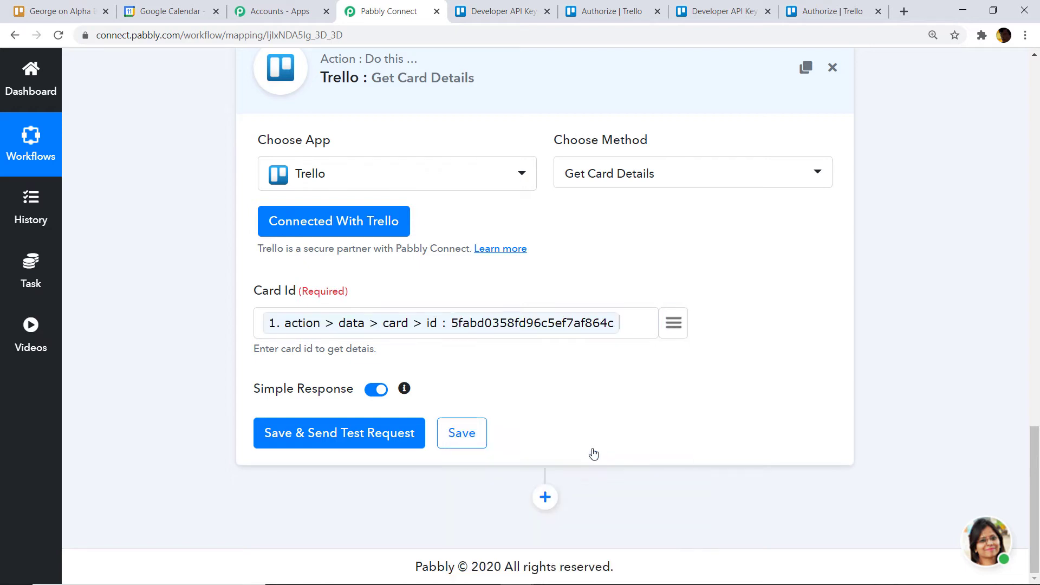
pyautogui.click(335, 433)
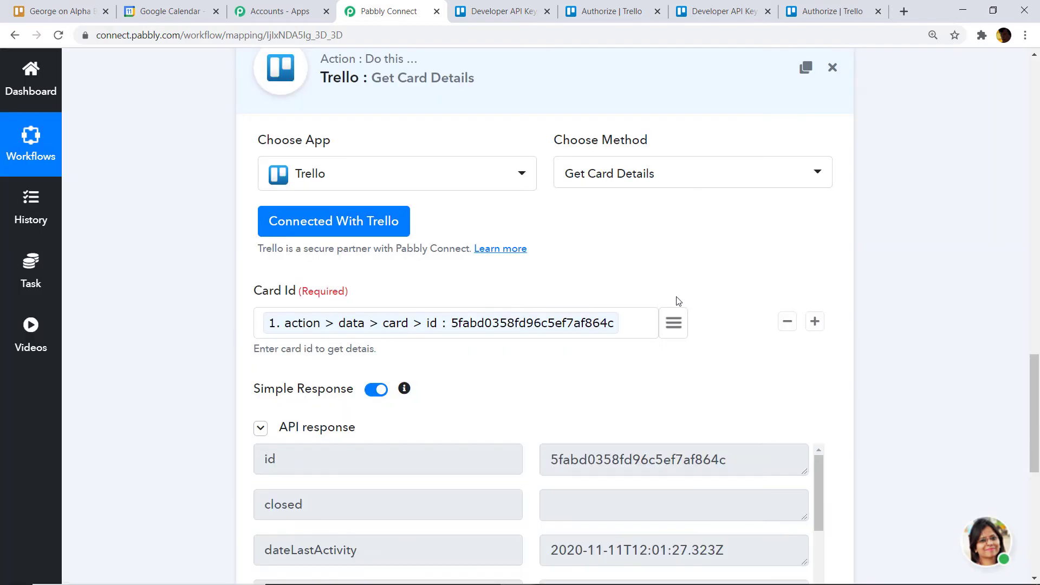
# - Review George's card details in the test response, then add another action step below
pyautogui.moveTo(1035, 389); pyautogui.dragTo(1037, 491)
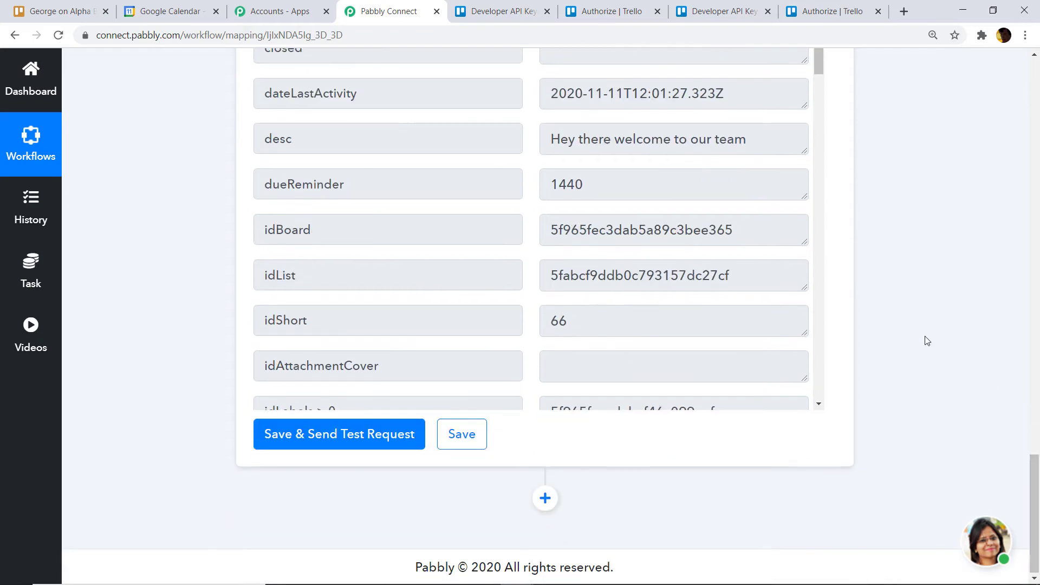
pyautogui.scroll(1, 286, 191)
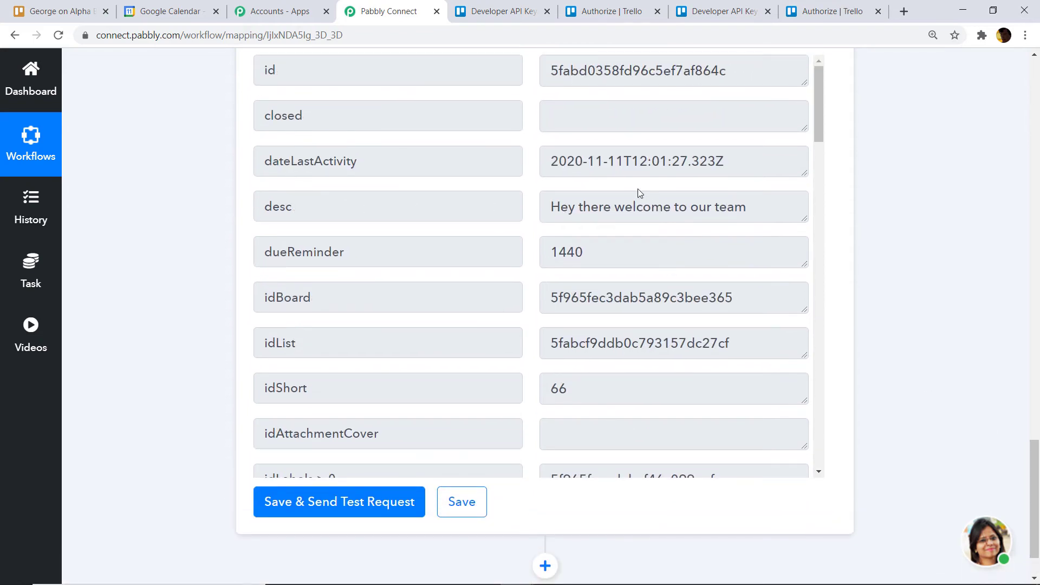
pyautogui.scroll(-5, 639, 193)
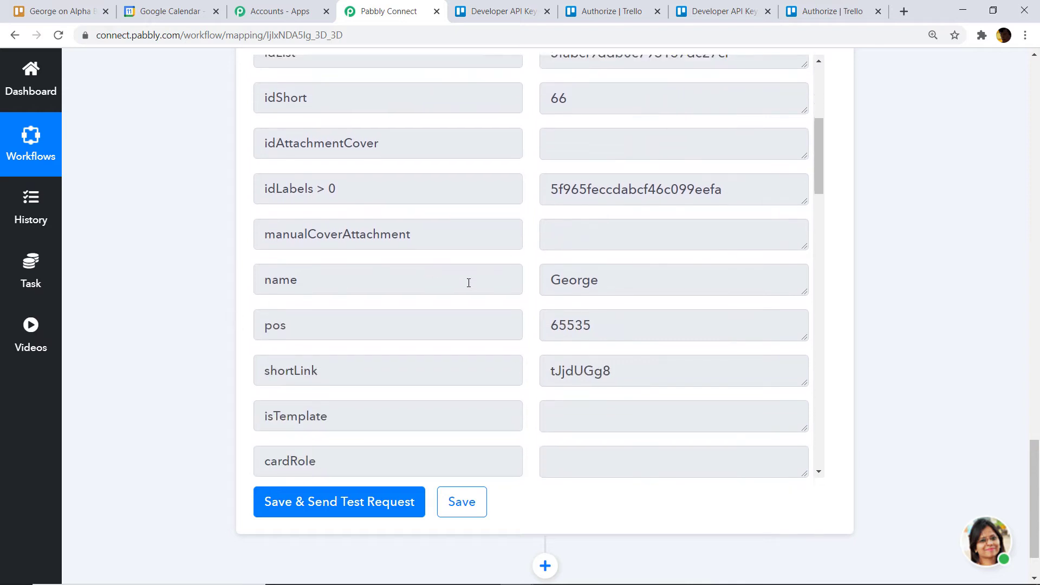
pyautogui.scroll(-10, 468, 282)
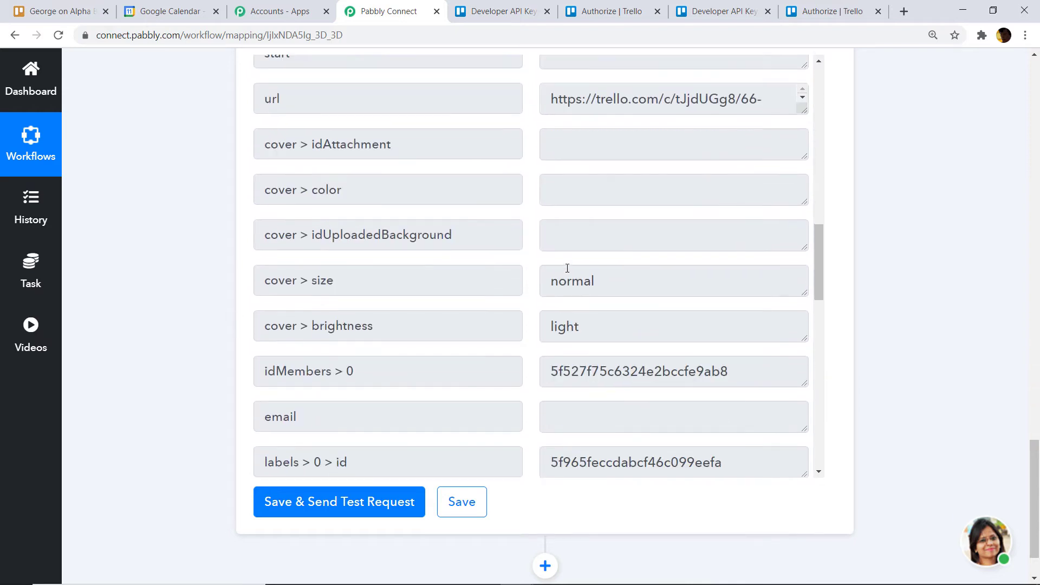
pyautogui.scroll(-3, 568, 221)
pyautogui.scroll(-5, 541, 200)
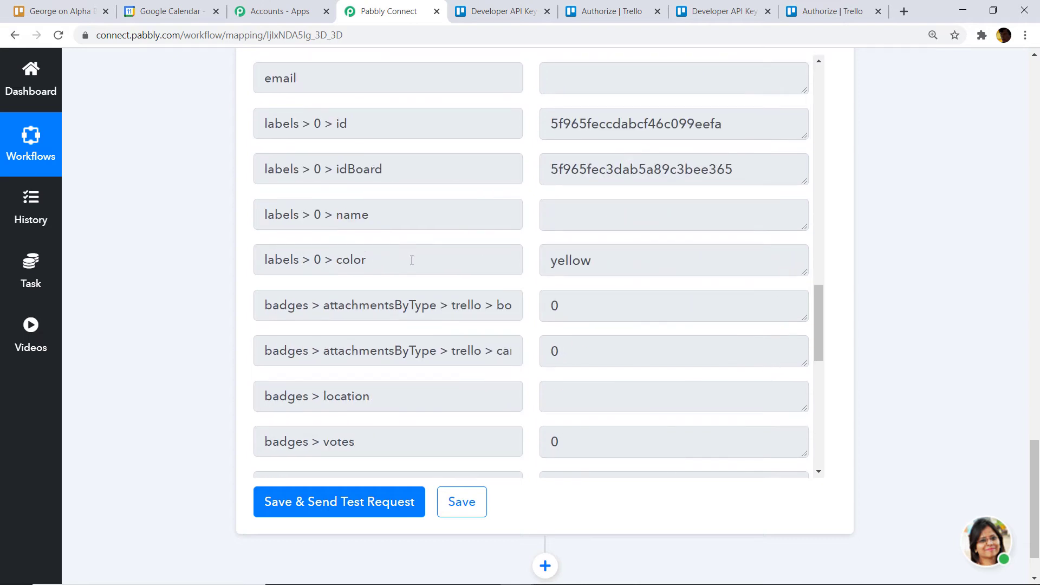
pyautogui.scroll(-10, 412, 260)
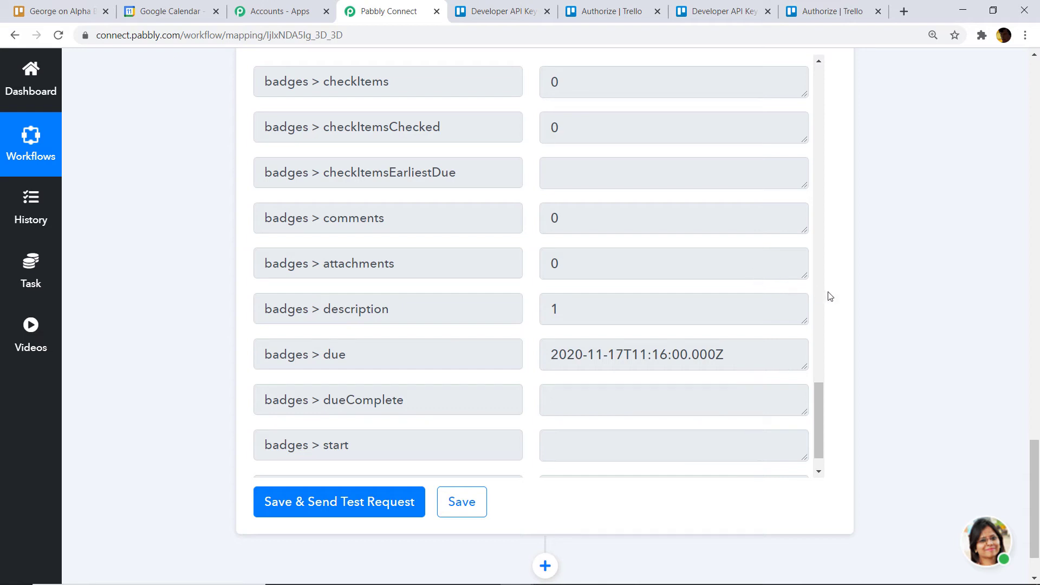
pyautogui.scroll(-1, 1039, 477)
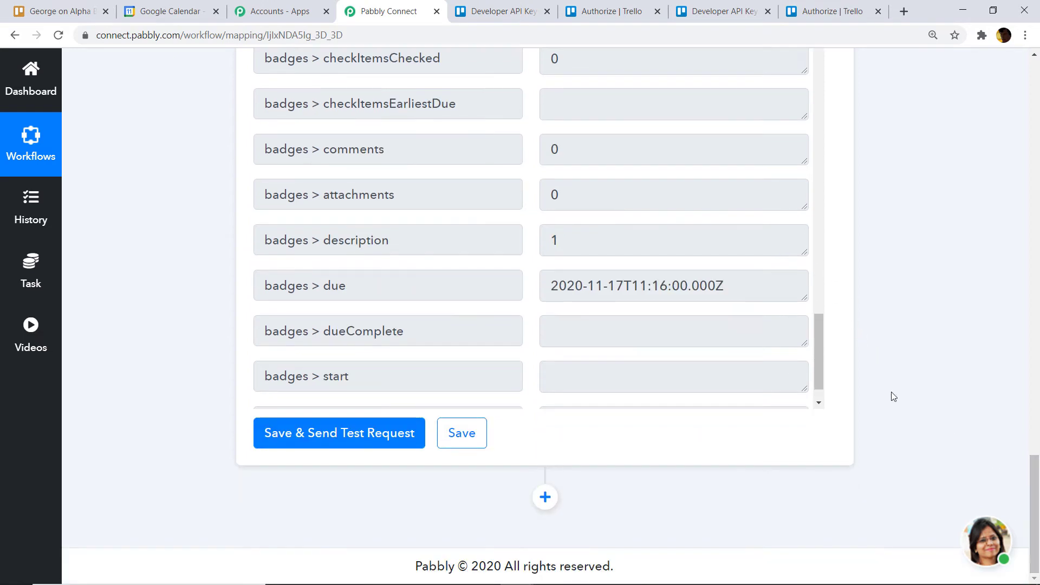
pyautogui.click(547, 497)
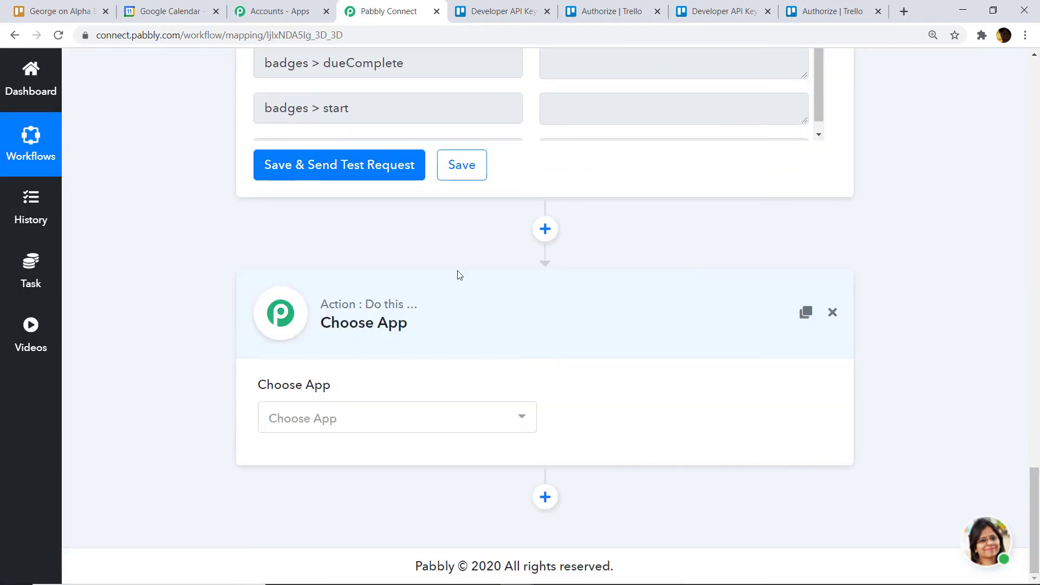
# - Set the new step to Google Calendar with the Create an Event method
pyautogui.click(413, 426)
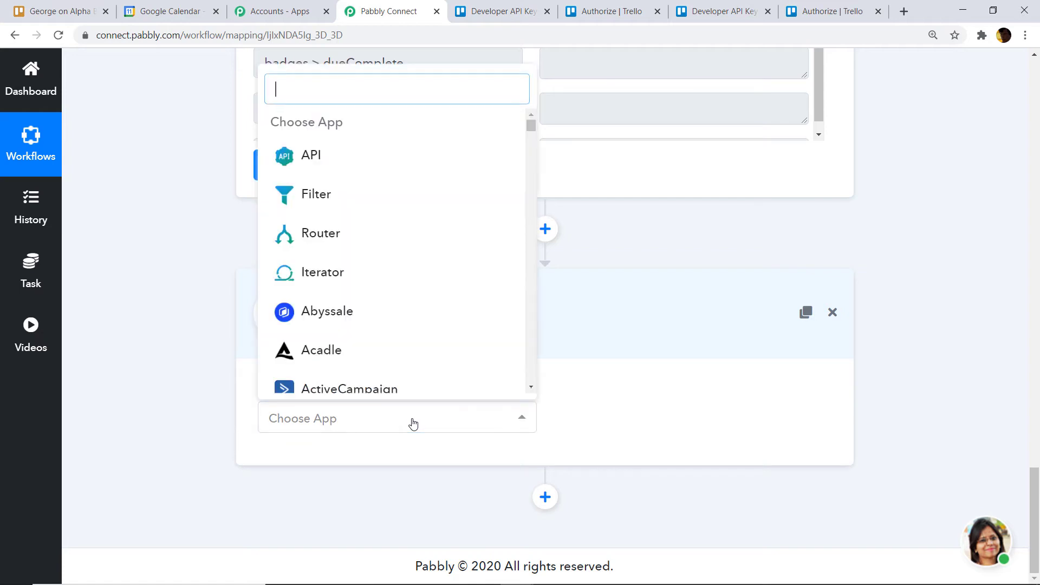
pyautogui.write('g')
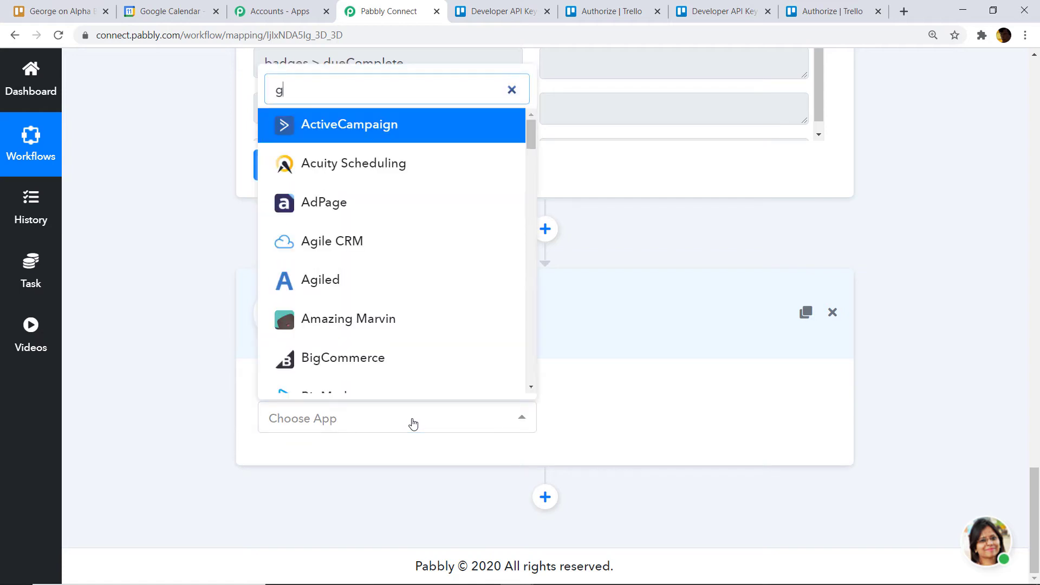
pyautogui.write('oogl')
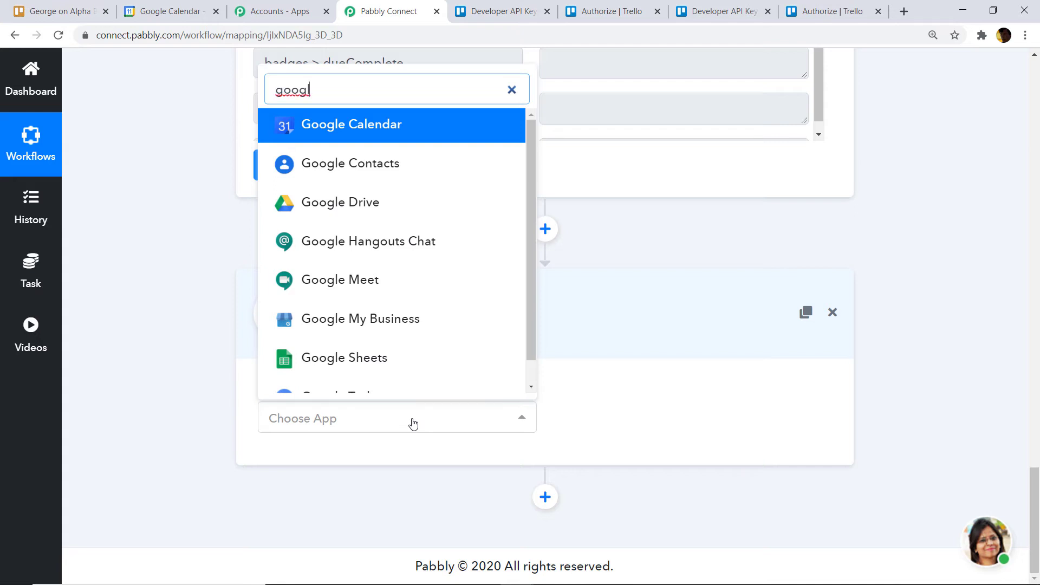
pyautogui.write('e c')
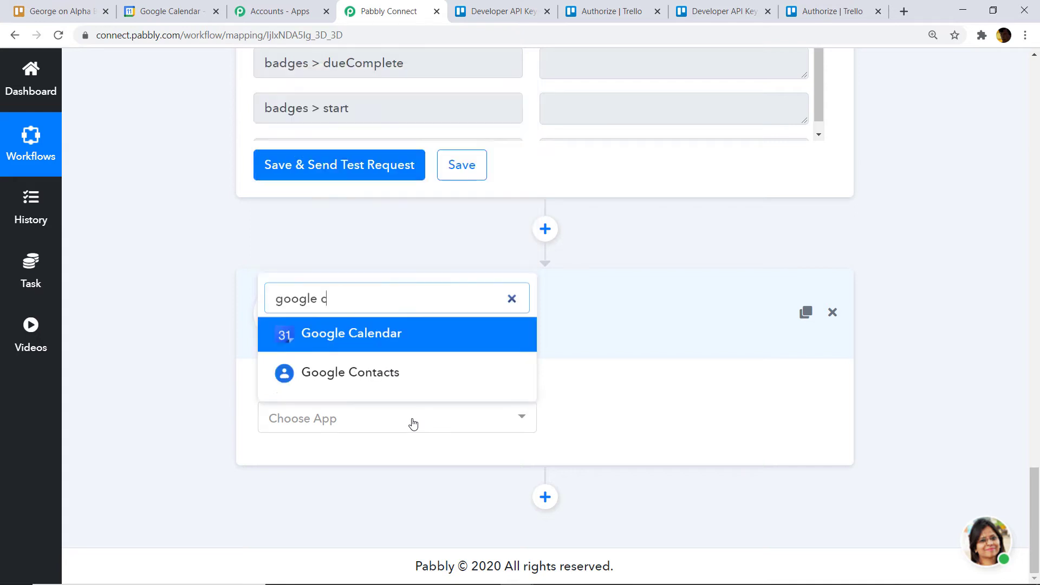
pyautogui.click(385, 333)
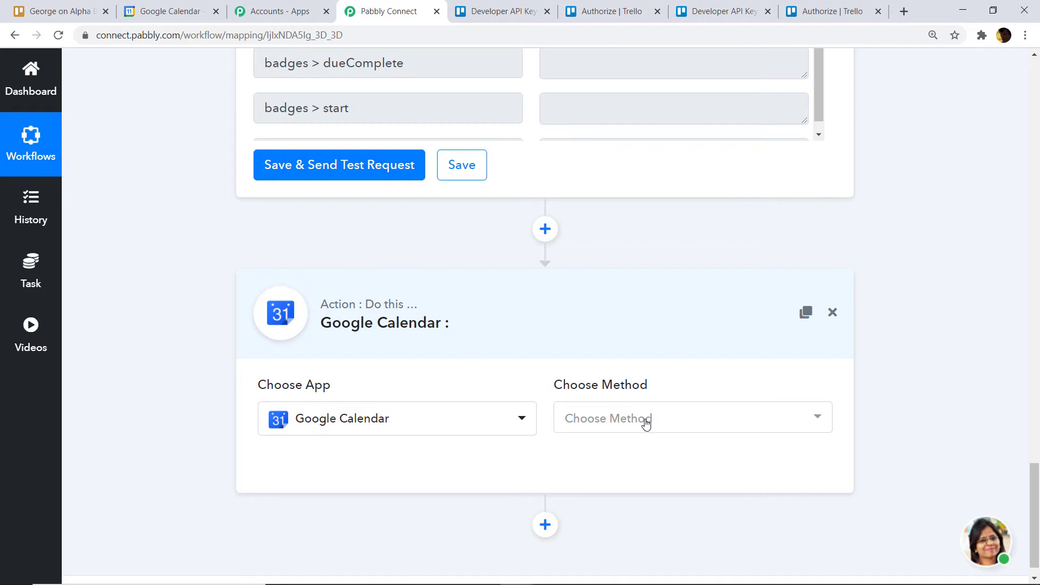
pyautogui.click(646, 424)
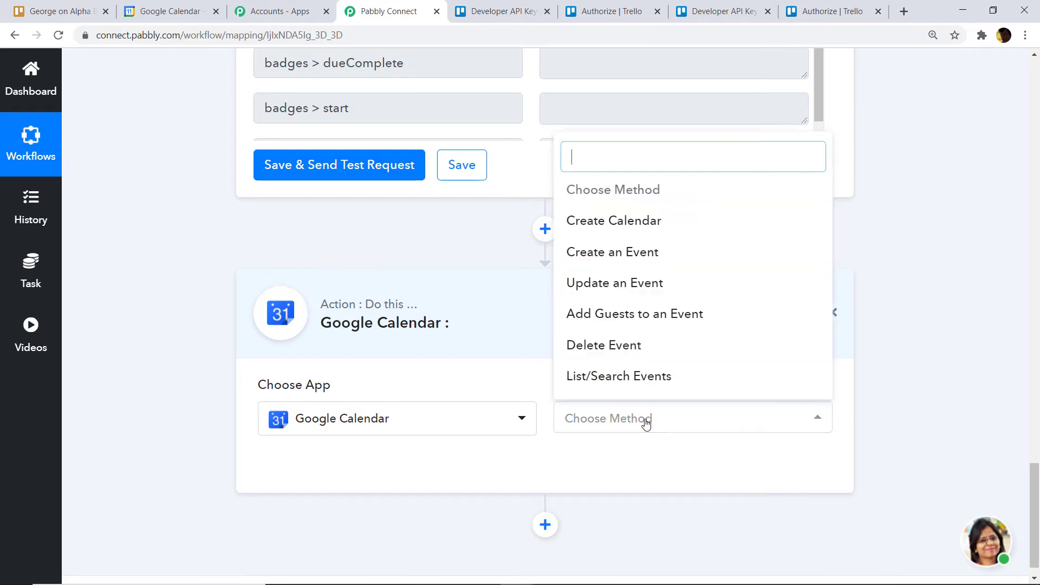
pyautogui.click(615, 252)
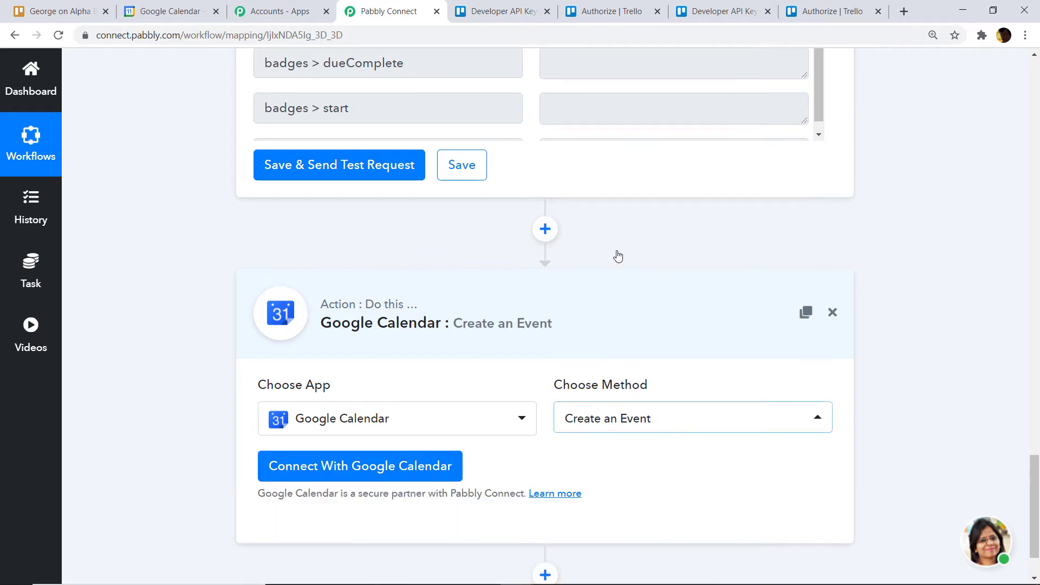
pyautogui.click(625, 417)
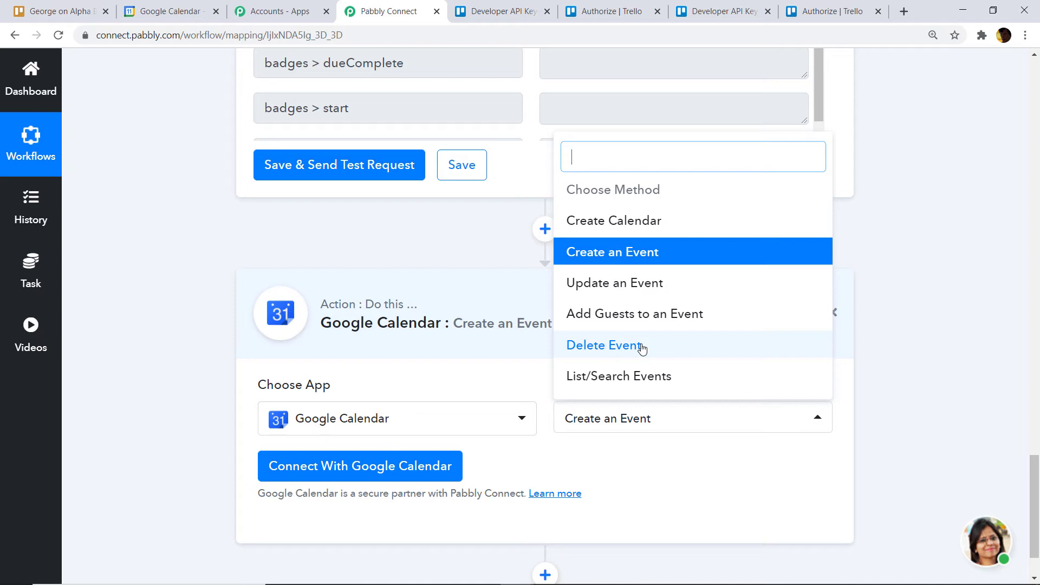
pyautogui.click(627, 484)
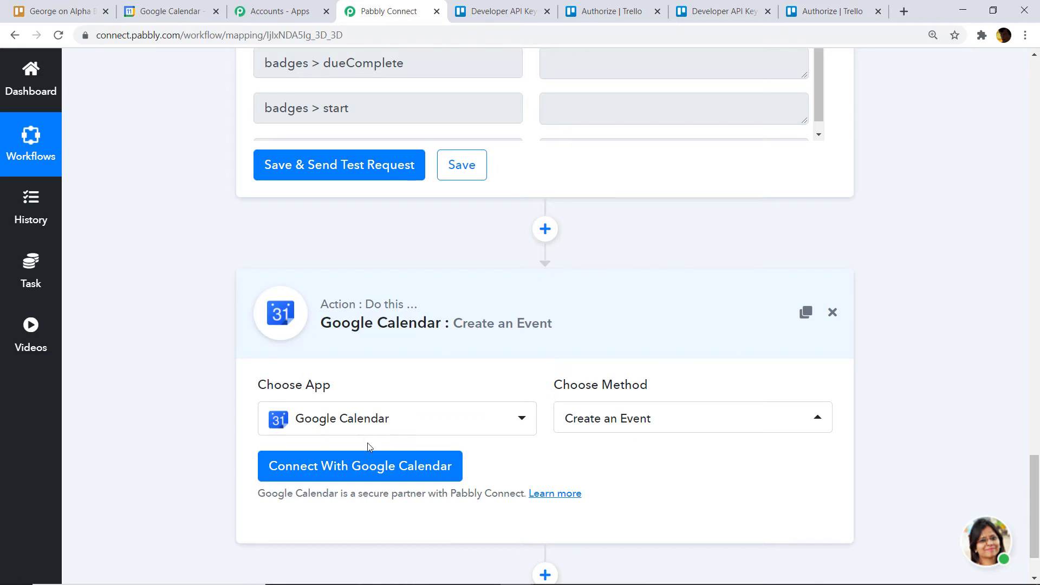
pyautogui.click(382, 464)
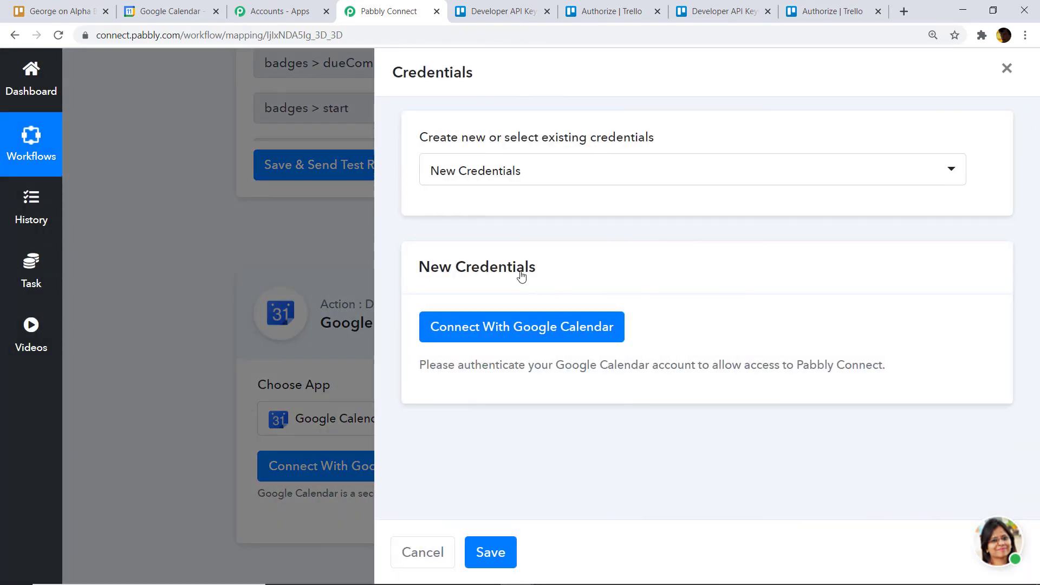
# - Authorize the Google account's calendars for Pabbly Connect and reveal the event fields
pyautogui.click(515, 330)
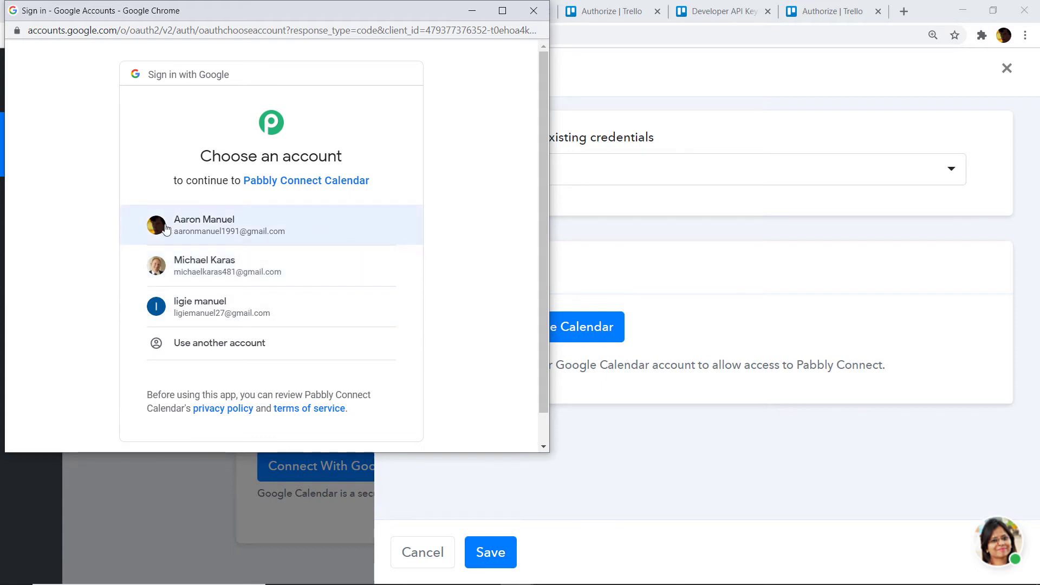
pyautogui.click(225, 231)
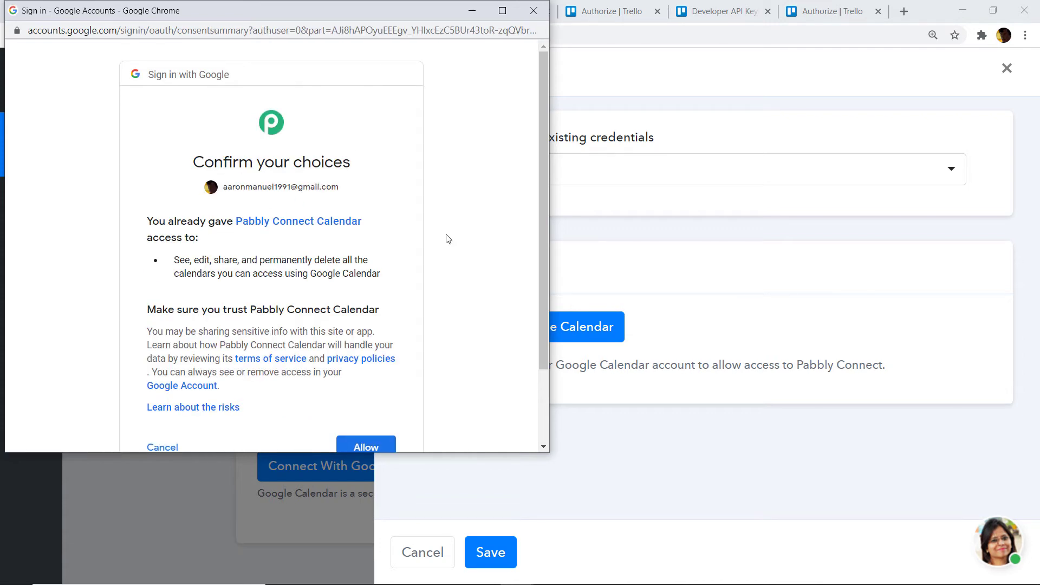
pyautogui.scroll(-2, 449, 239)
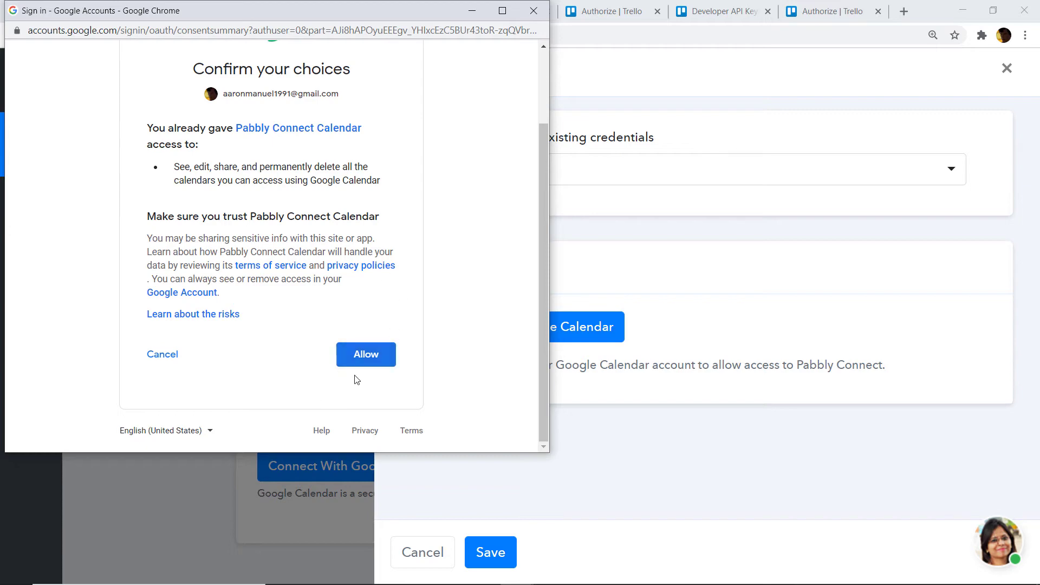
pyautogui.click(362, 361)
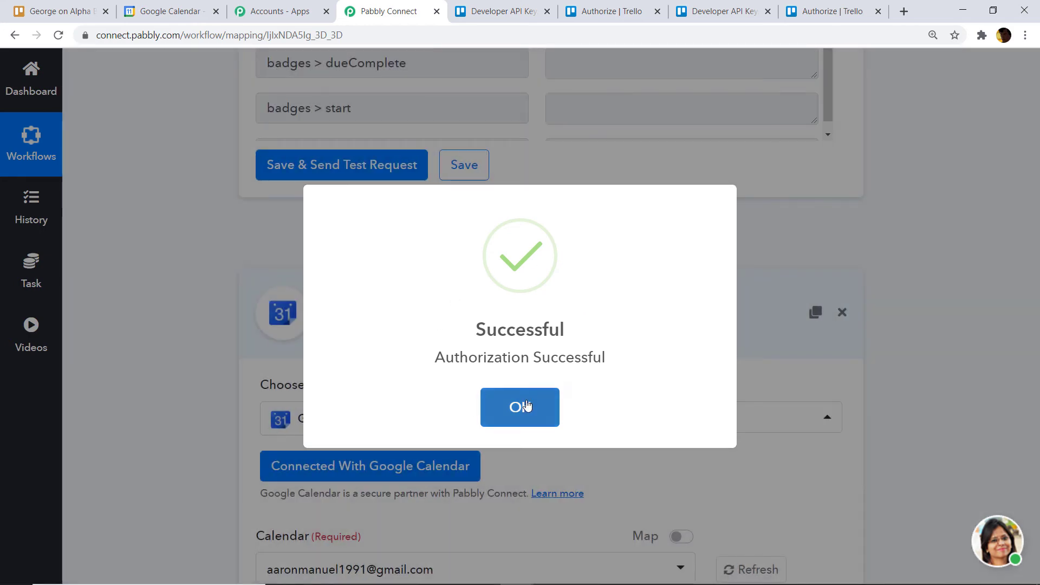
pyautogui.click(520, 407)
pyautogui.moveTo(1037, 386); pyautogui.dragTo(1037, 442)
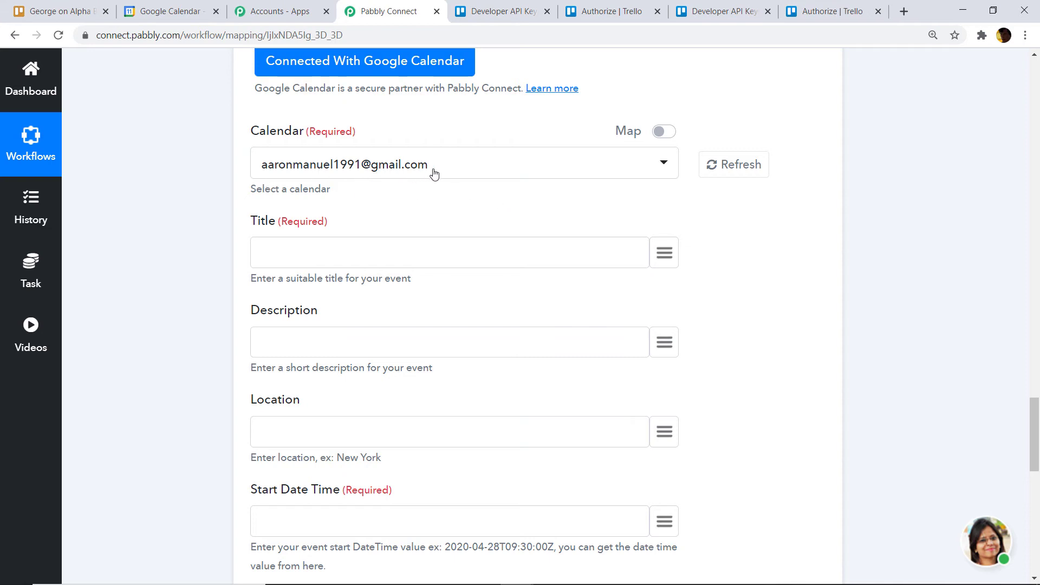
# - Compare Pabbly's Calendar dropdown choices with the calendars listed in Google Calendar
pyautogui.click(172, 16)
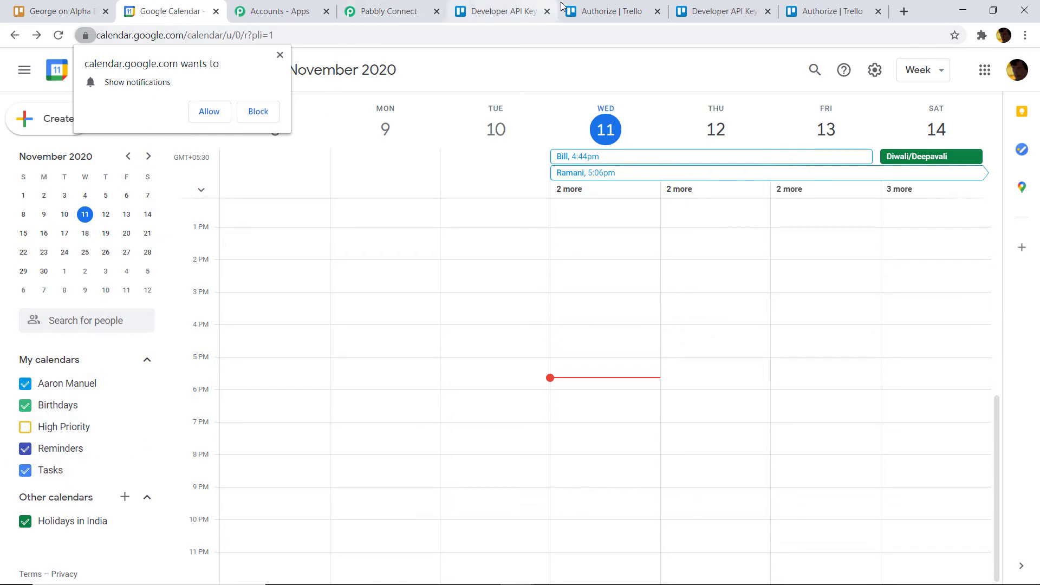
pyautogui.click(393, 11)
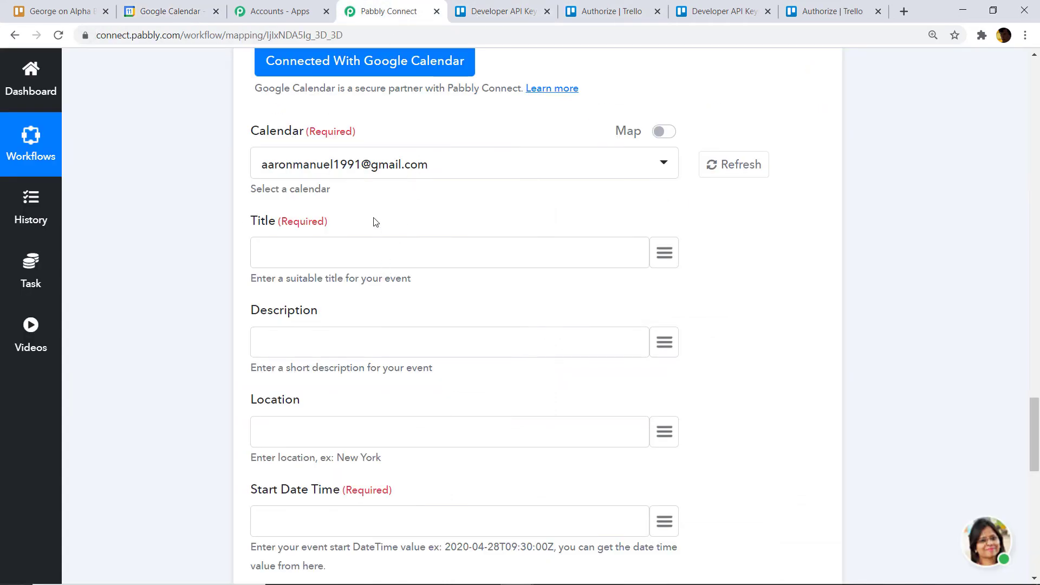
pyautogui.click(549, 166)
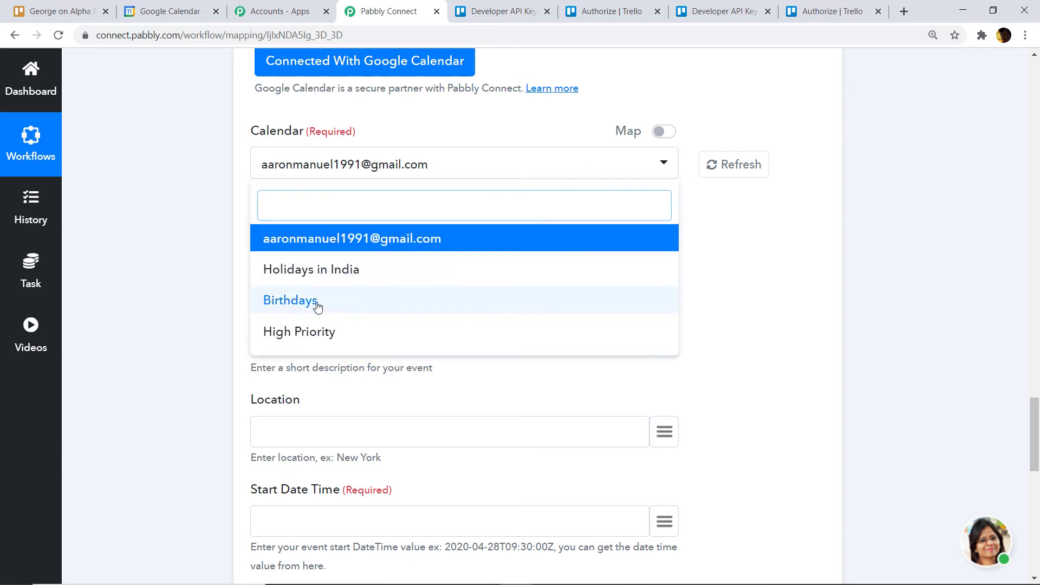
pyautogui.click(168, 11)
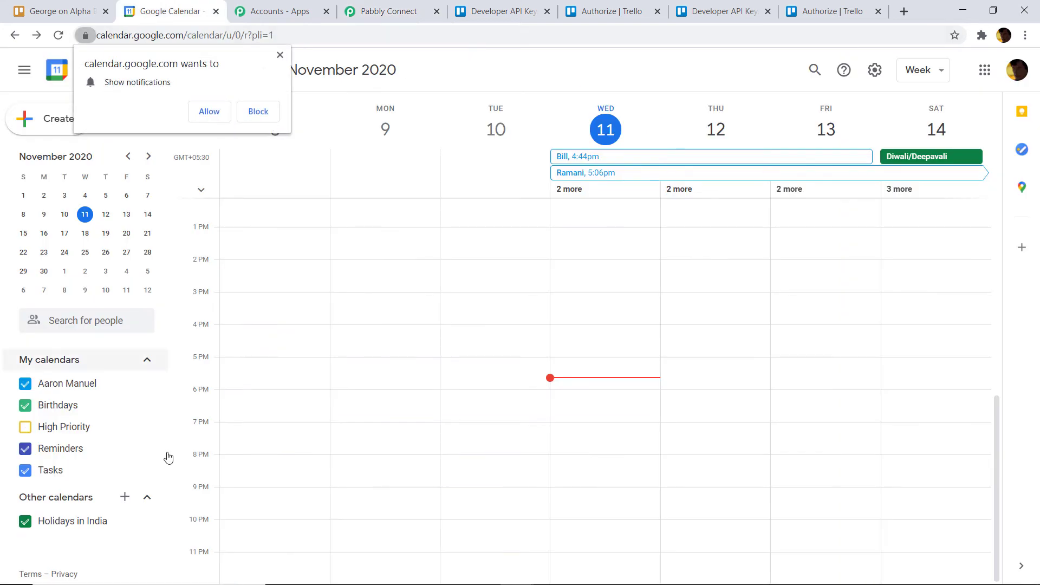
# - Add a new Google Calendar calendar named 'Blue Book' from Other calendars
pyautogui.click(126, 498)
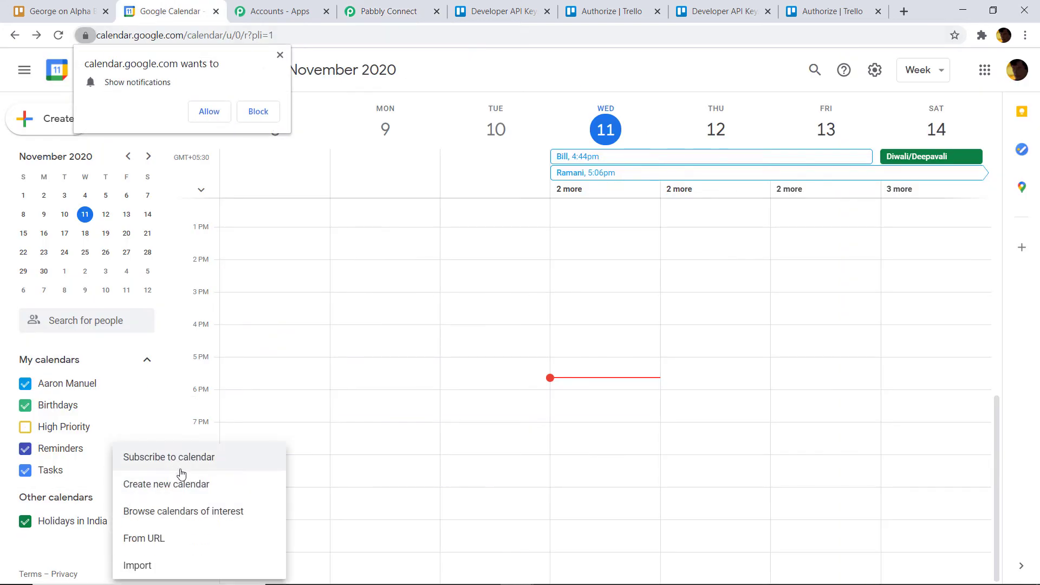
pyautogui.click(173, 491)
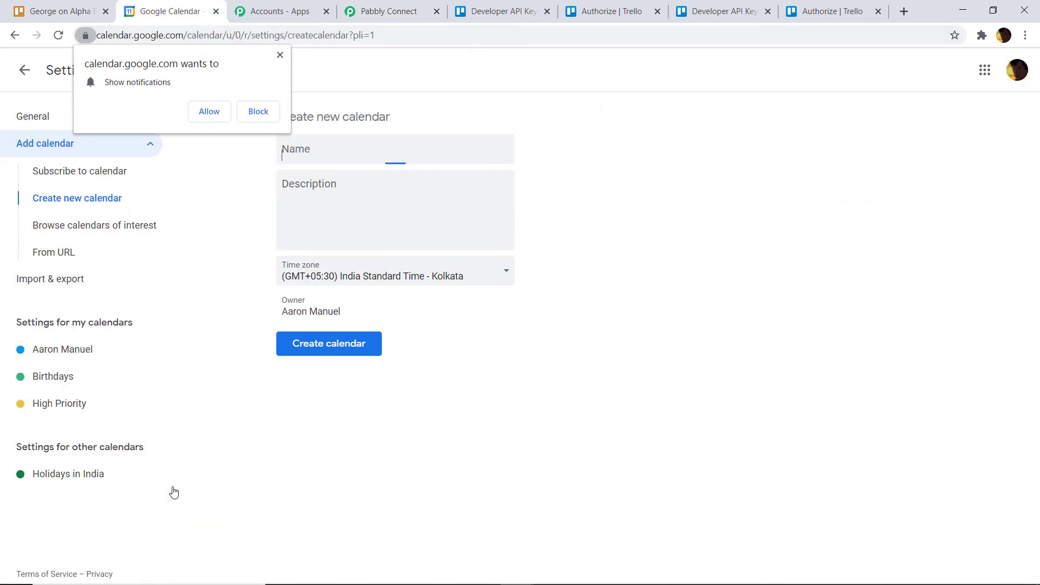
pyautogui.click(313, 151)
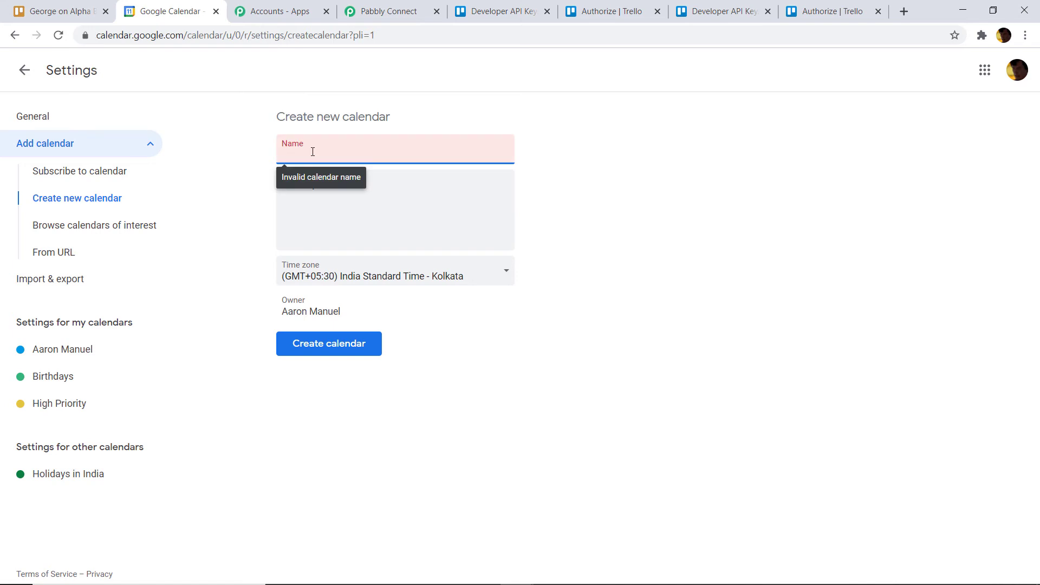
pyautogui.write('Blue')
pyautogui.write('Book')
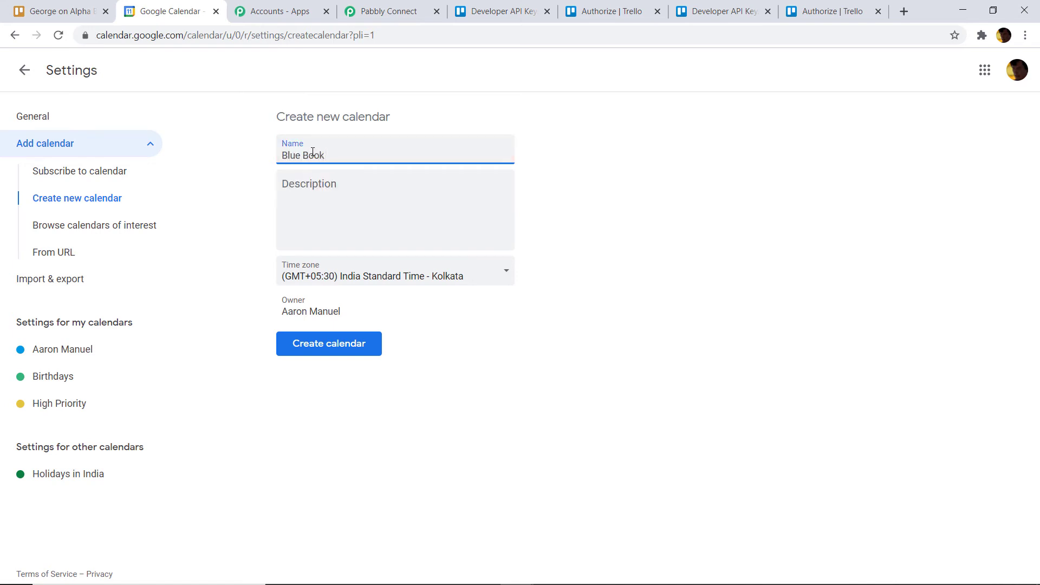
pyautogui.click(334, 347)
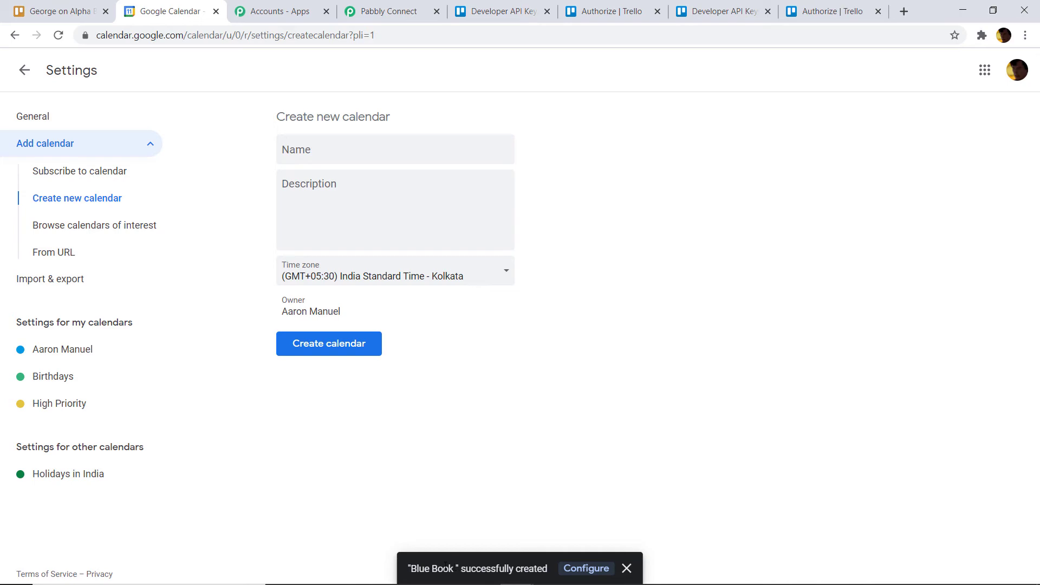
# - Refresh the calendar list in Pabbly and choose Blue Book as the event's calendar
pyautogui.click(389, 10)
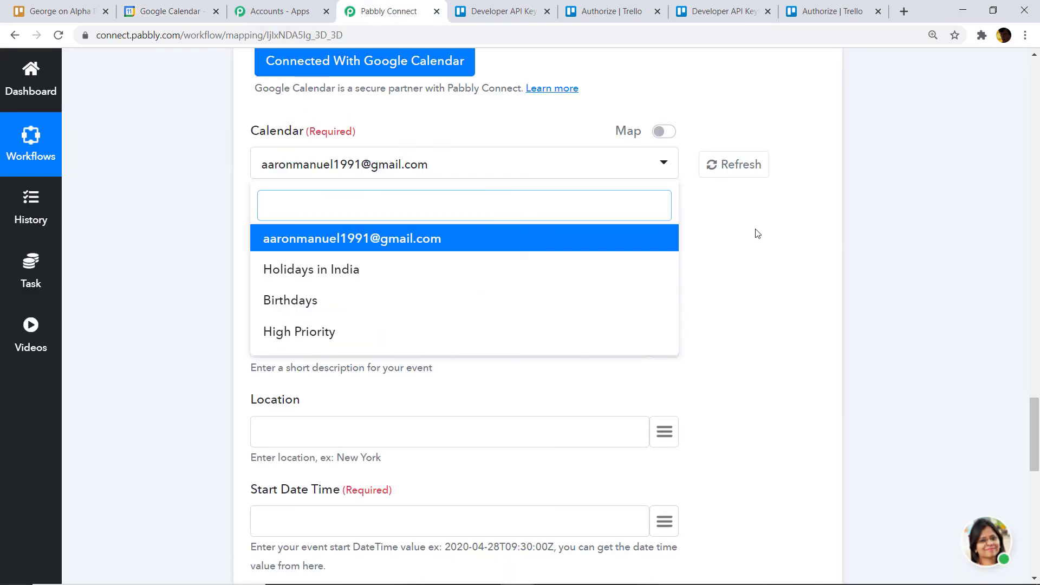
pyautogui.click(736, 164)
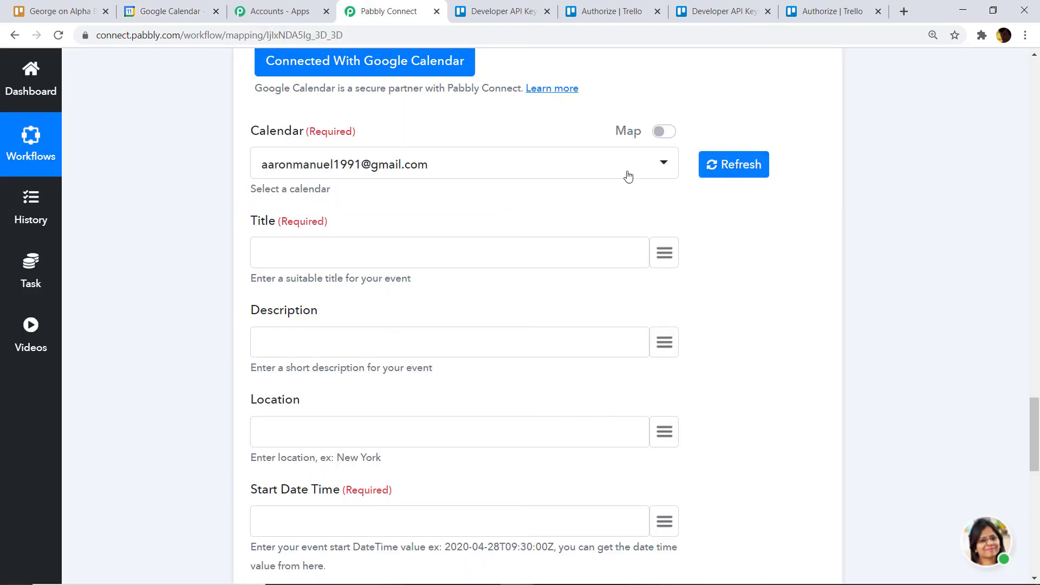
pyautogui.click(463, 172)
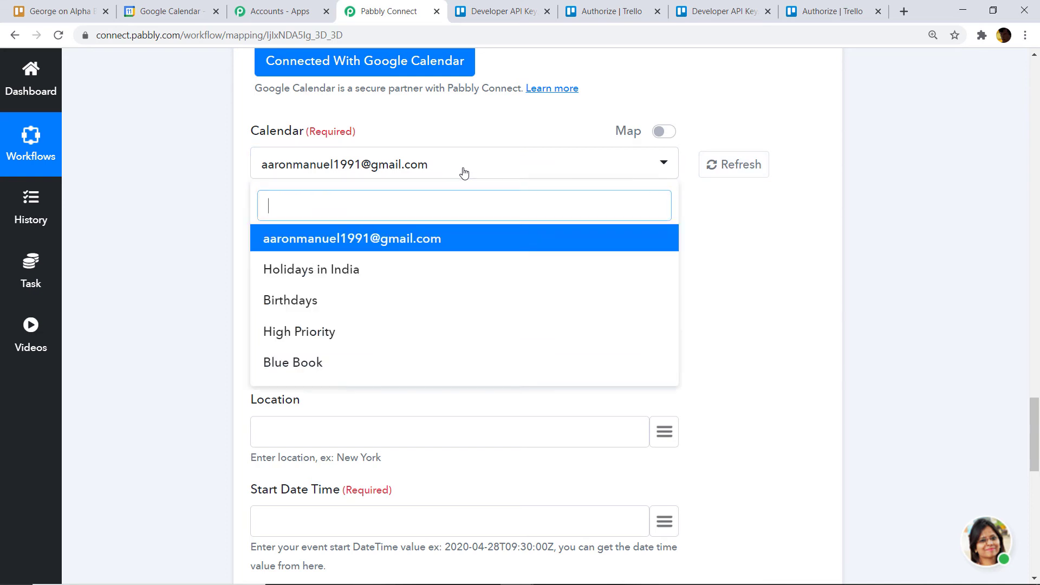
pyautogui.click(308, 368)
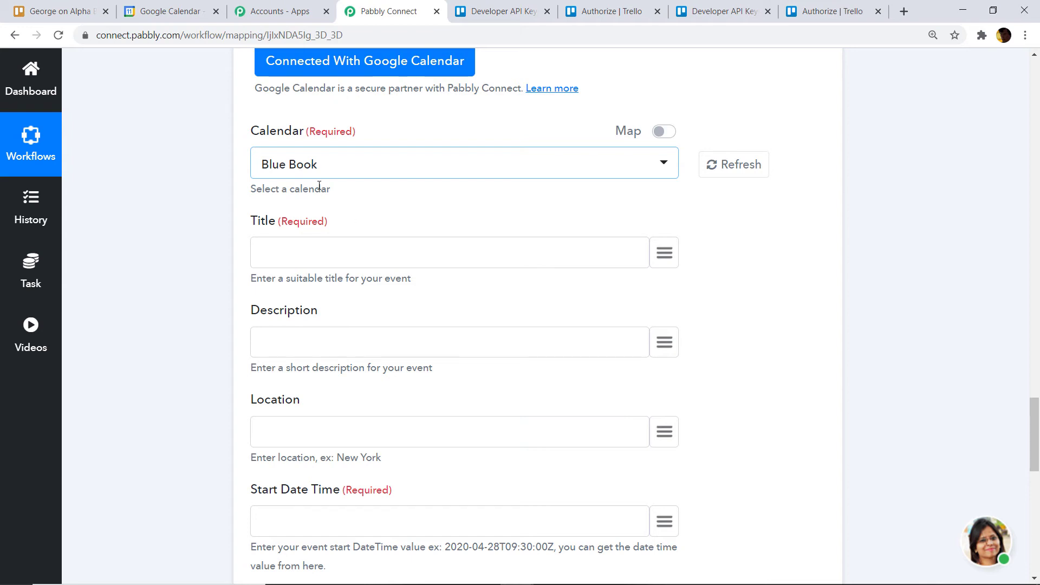
pyautogui.click(176, 15)
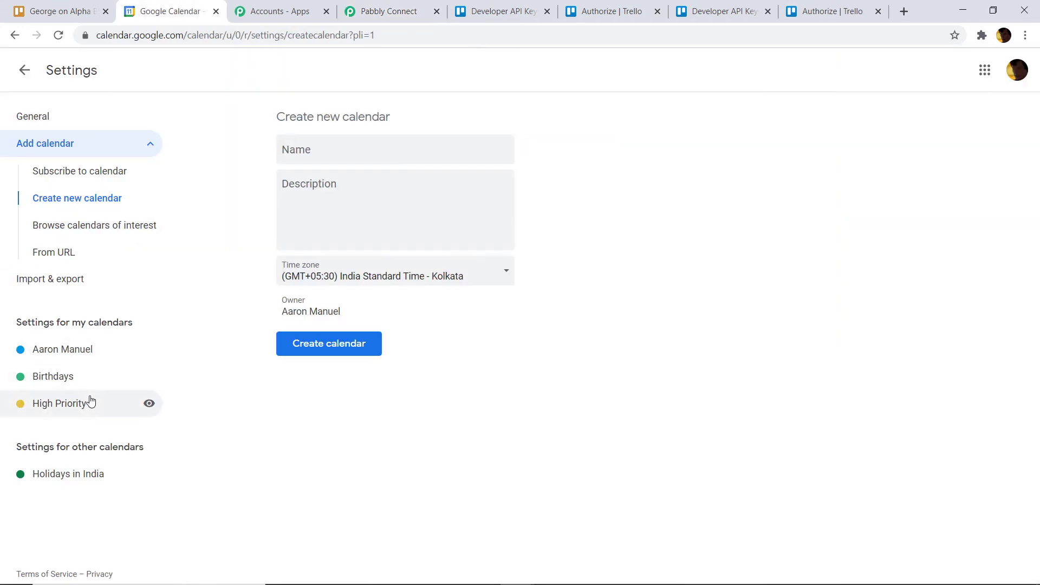
pyautogui.click(393, 16)
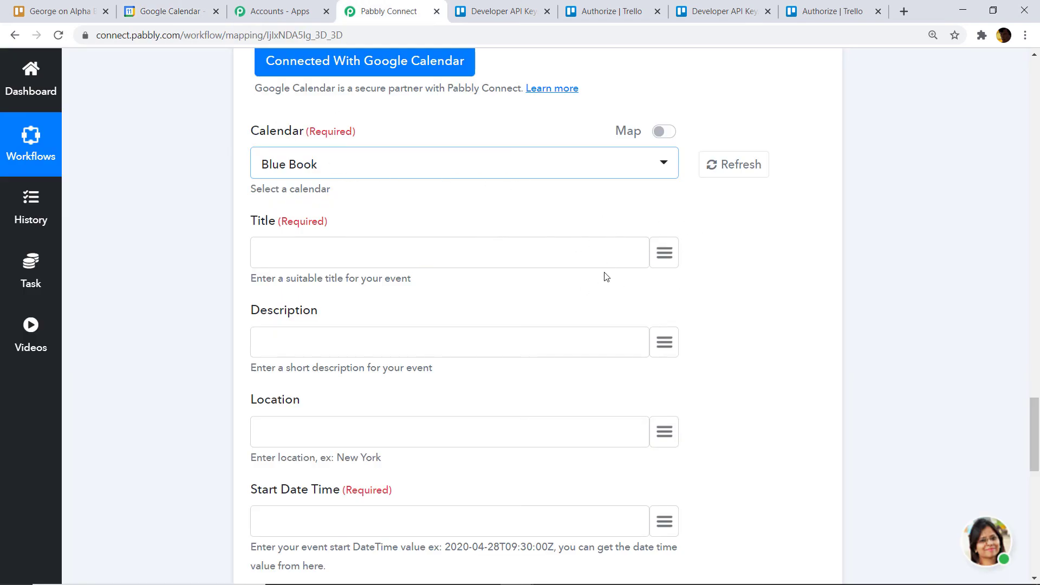
pyautogui.scroll(-1, 704, 268)
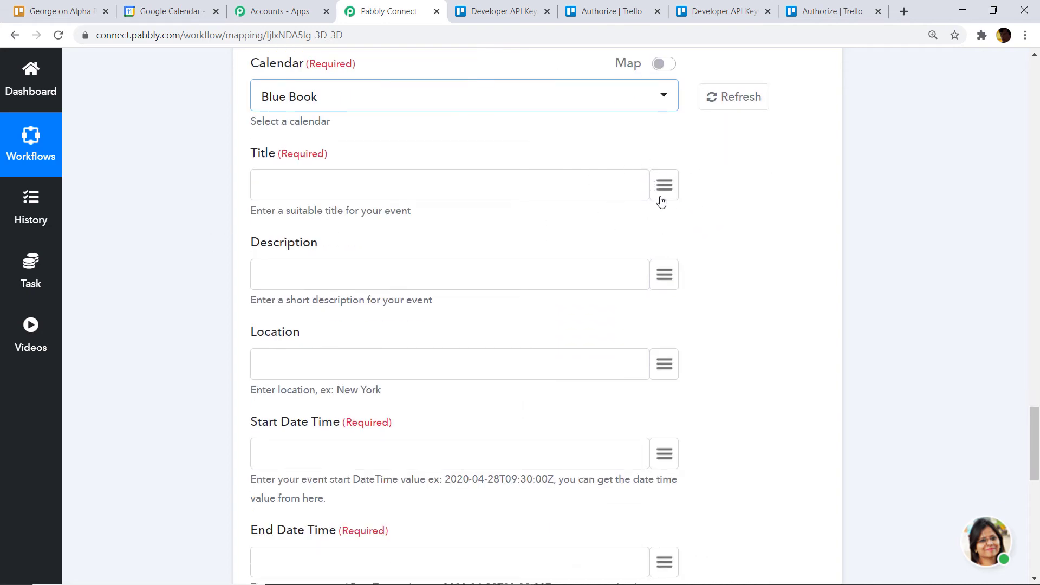
# - Map the Trello card name into the event Title and the card description into Description
pyautogui.click(670, 187)
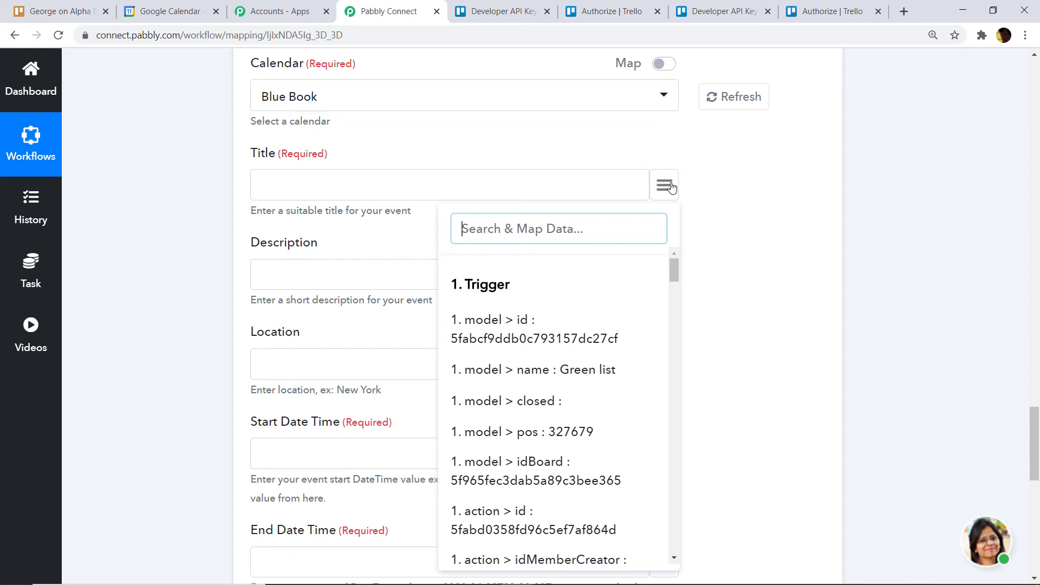
pyautogui.write('geo')
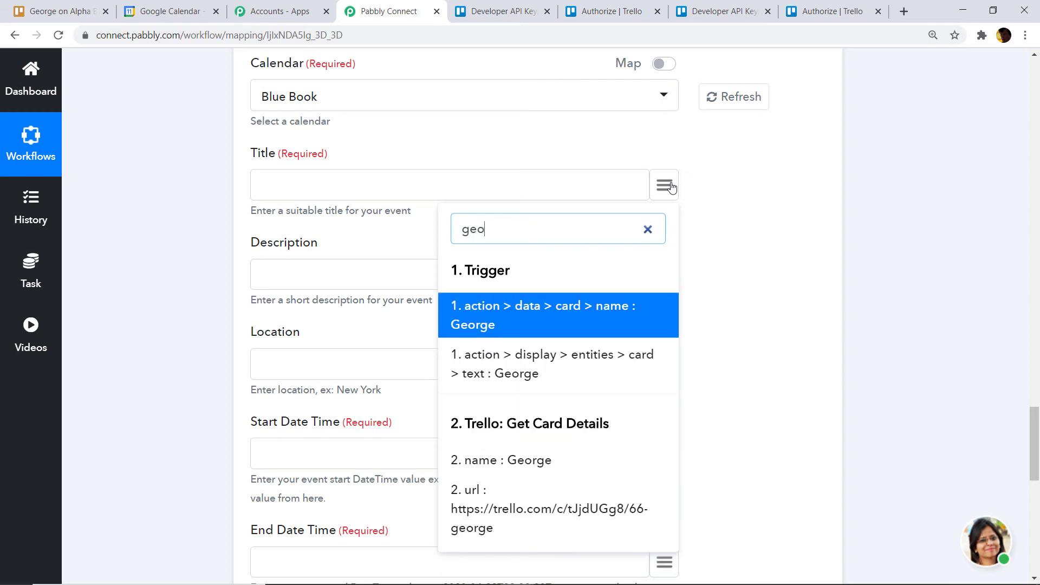
pyautogui.click(463, 317)
pyautogui.click(664, 275)
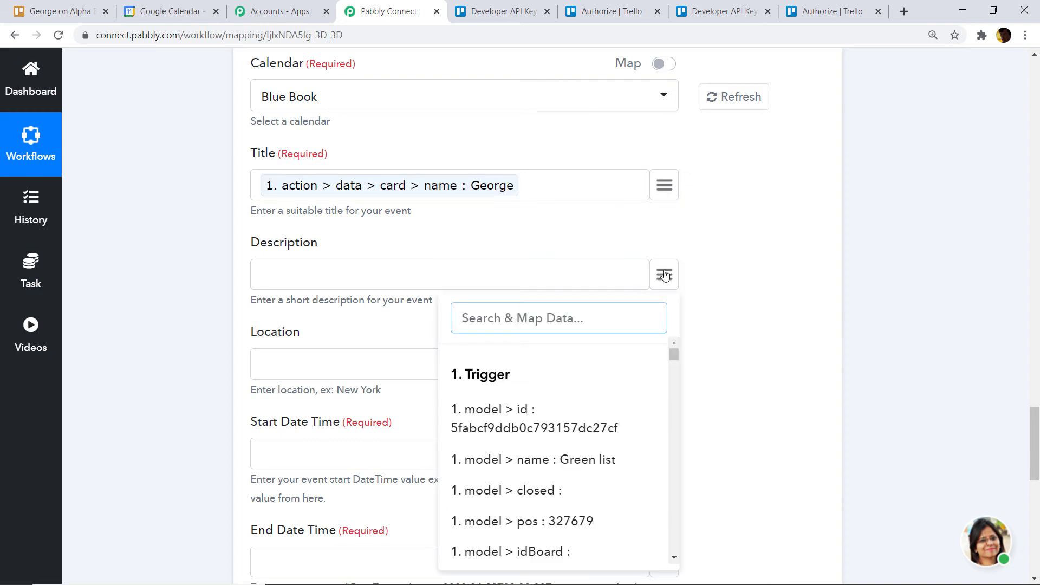
pyautogui.write('desc')
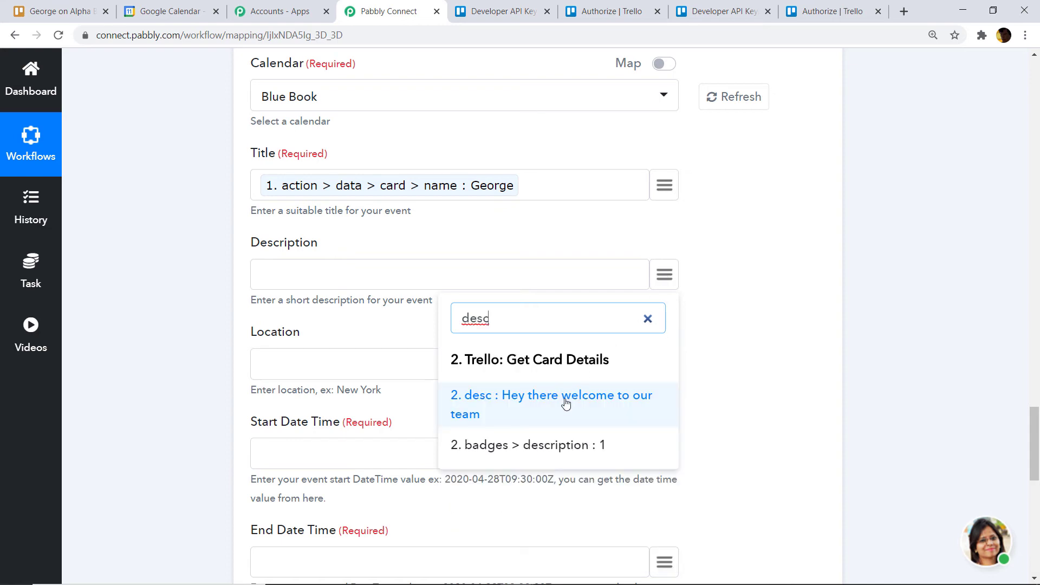
pyautogui.click(563, 404)
pyautogui.scroll(-2, 615, 330)
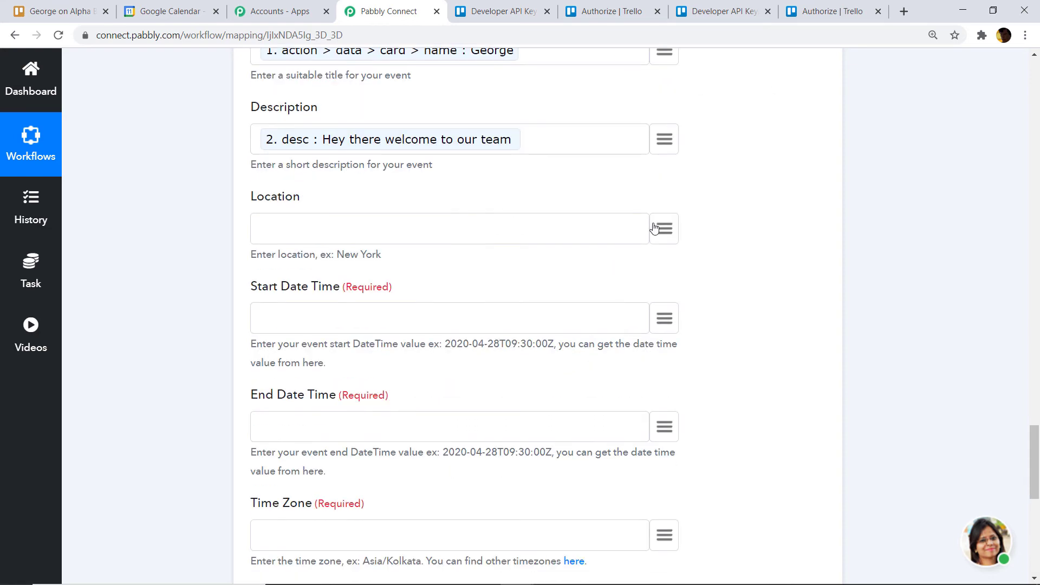
pyautogui.scroll(-2, 658, 225)
# - Map the card's action date to Start Date Time and its due date to End Date Time
pyautogui.click(669, 183)
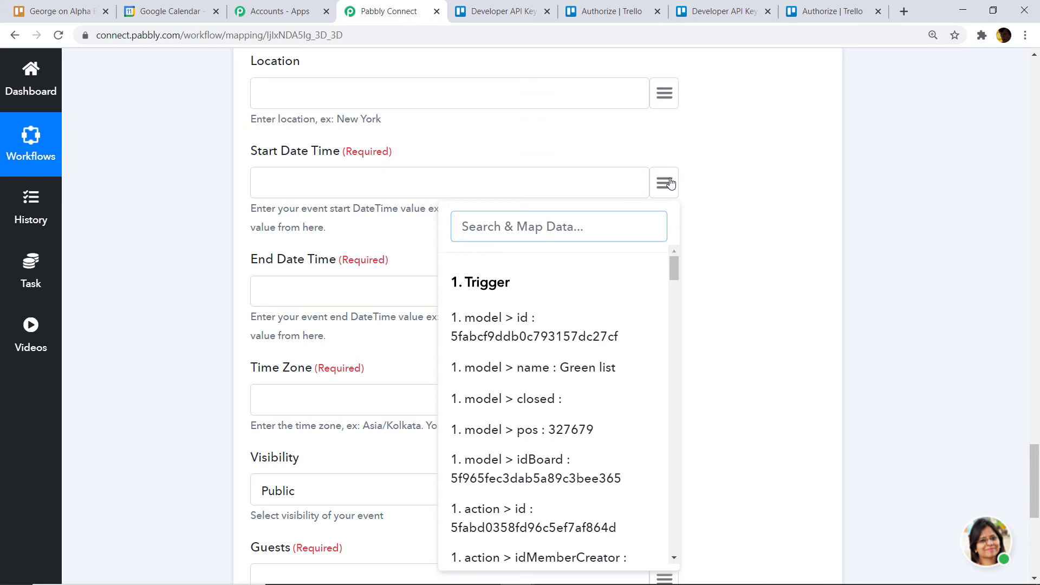
pyautogui.write('star')
pyautogui.press('BackSpace')
pyautogui.press('BackSpace')
pyautogui.press('BackSpace')
pyautogui.press('BackSpace')
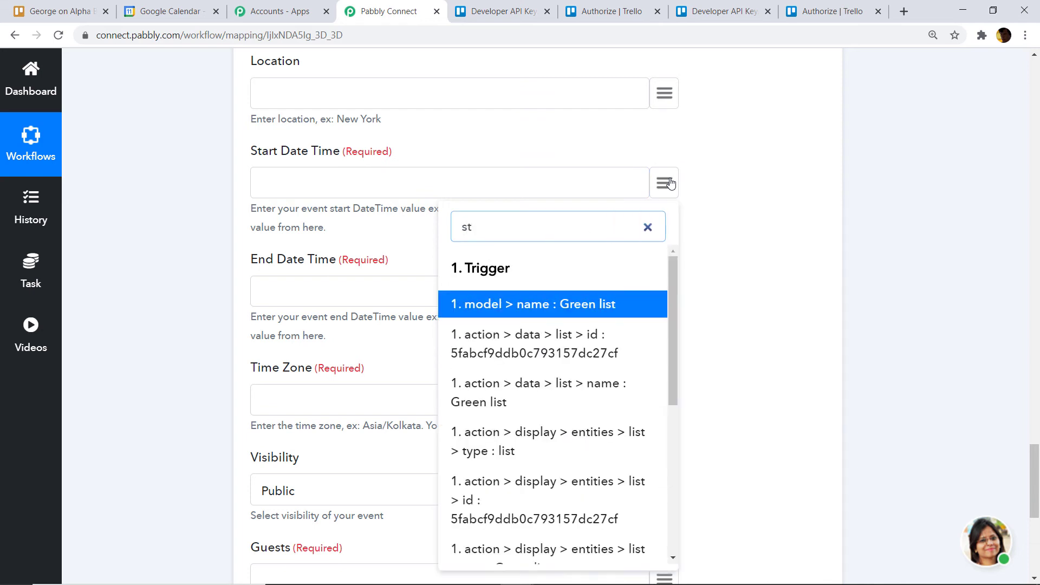
pyautogui.write('date')
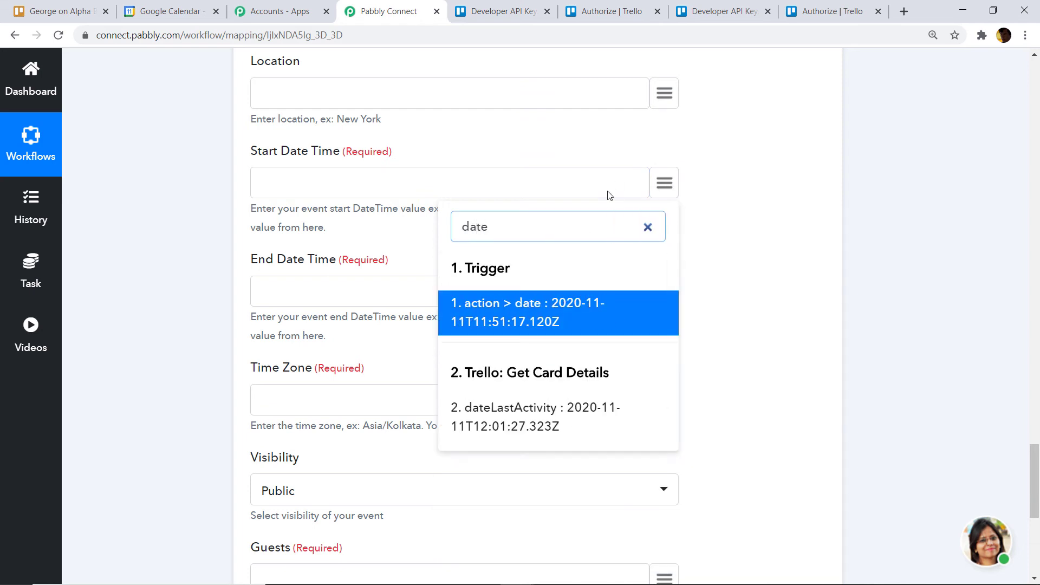
pyautogui.click(578, 318)
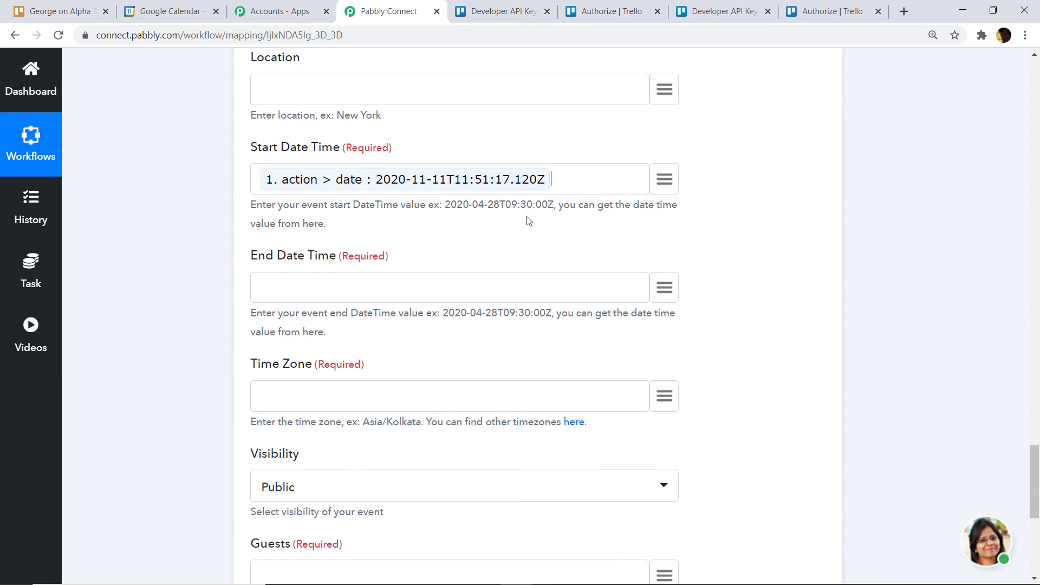
pyautogui.scroll(-2, 595, 190)
pyautogui.scroll(1, 663, 179)
pyautogui.click(670, 226)
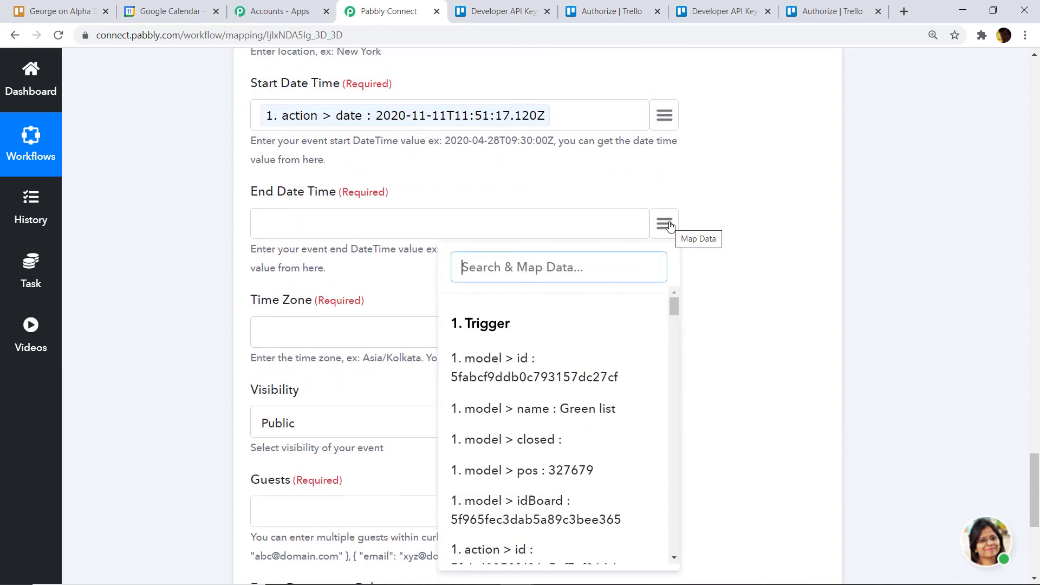
pyautogui.write('due')
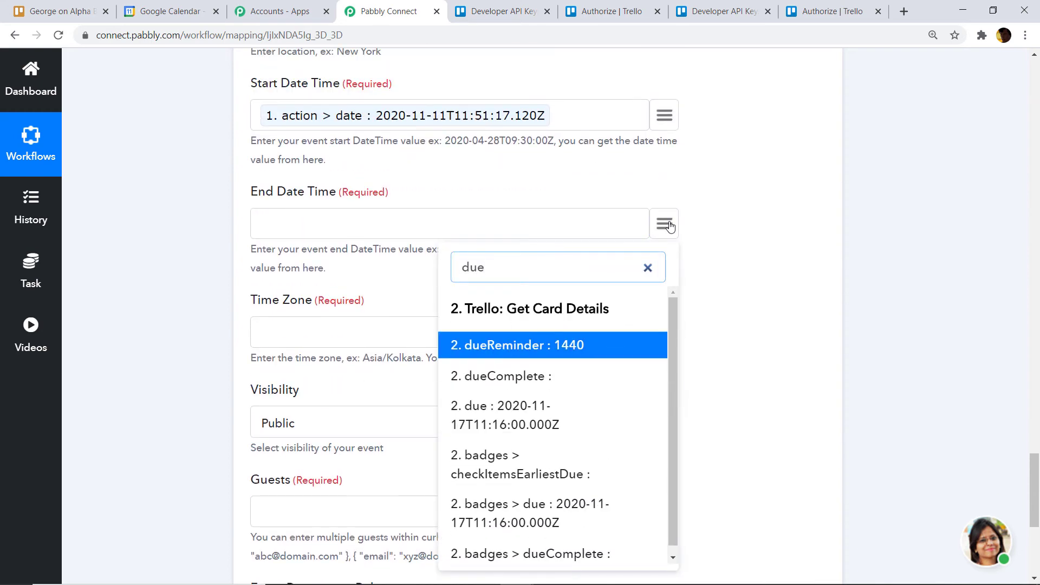
pyautogui.click(530, 418)
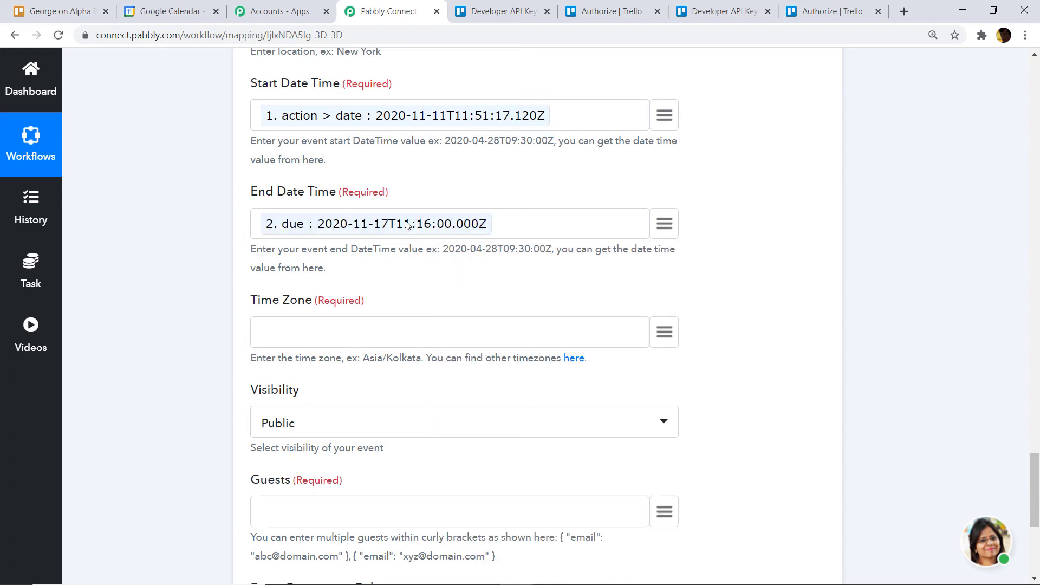
pyautogui.scroll(-1, 487, 251)
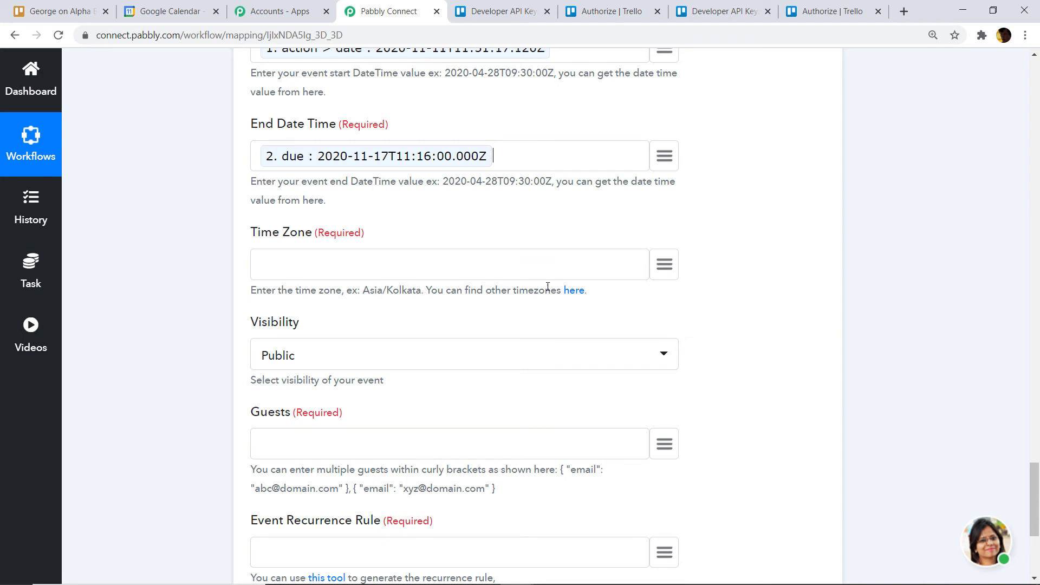
# - Copy the example time zone Asia/Kolkata into the Time Zone field
pyautogui.moveTo(423, 290); pyautogui.dragTo(363, 290)
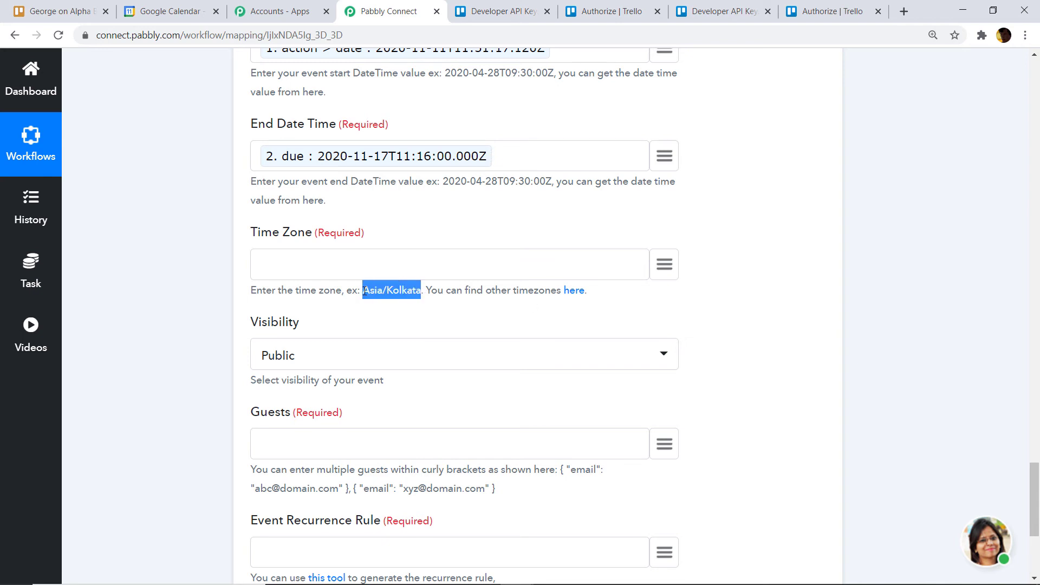
pyautogui.rightClick(364, 292)
pyautogui.click(372, 301)
pyautogui.rightClick(318, 259)
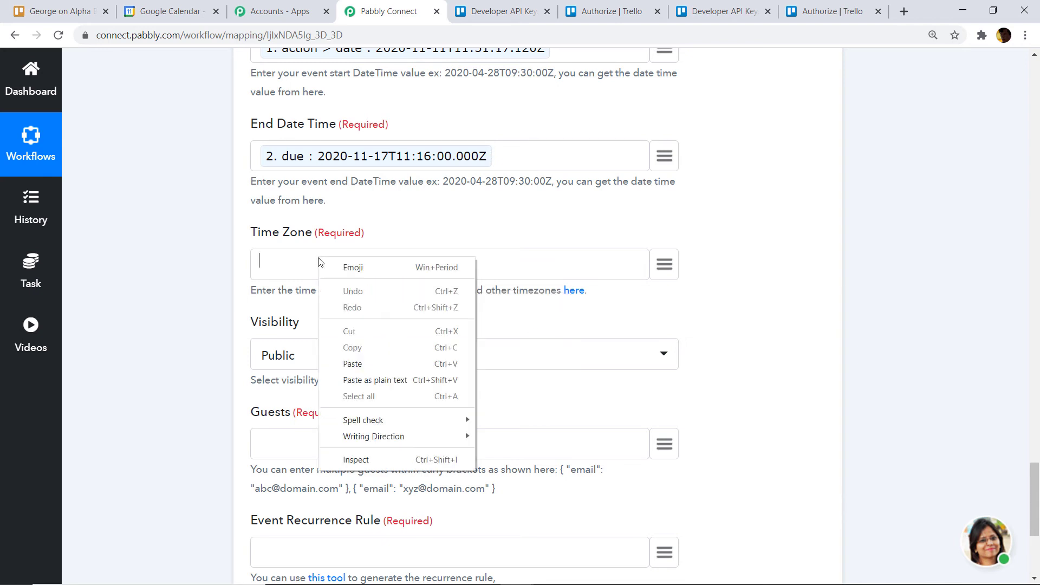
pyautogui.click(358, 361)
pyautogui.click(494, 316)
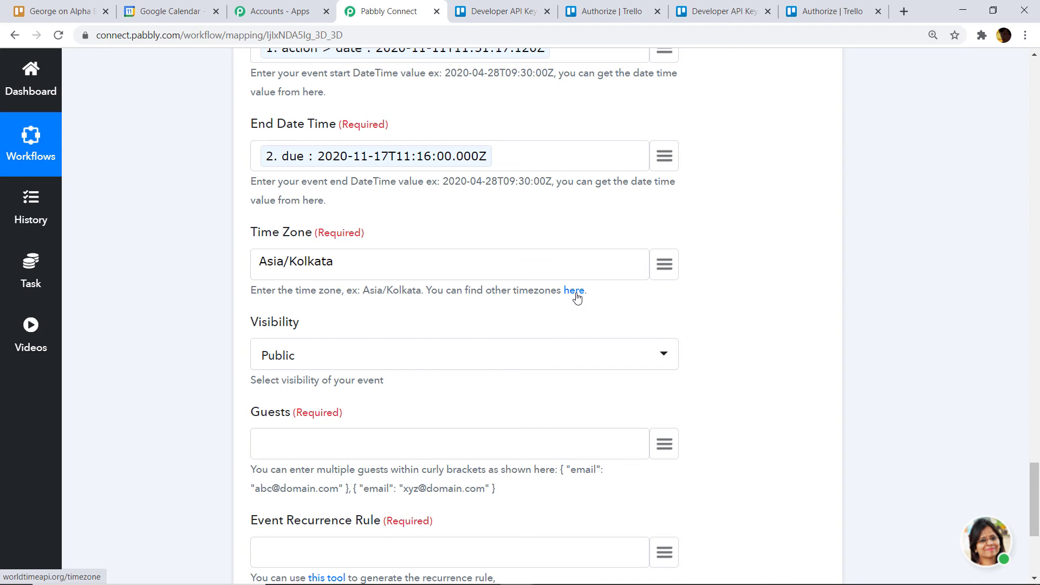
pyautogui.scroll(-3, 569, 302)
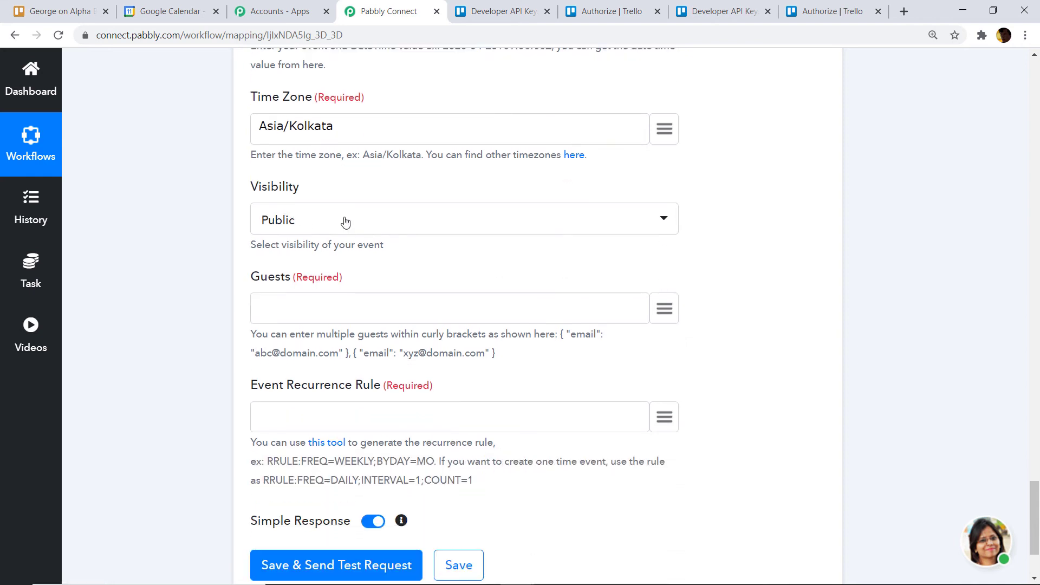
pyautogui.scroll(-1, 345, 222)
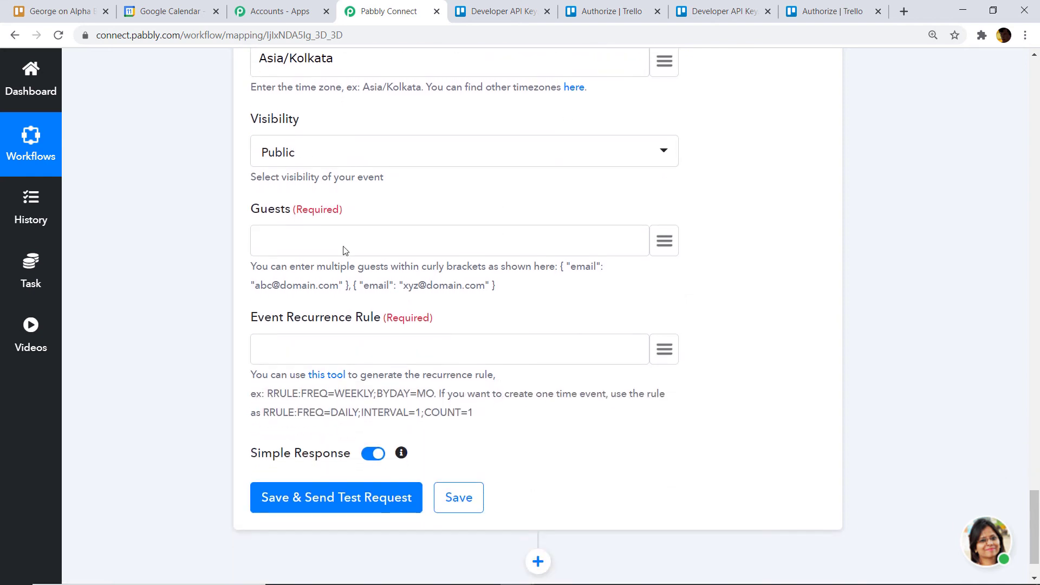
# - Enter the guest's e-mail address in Guests using the {"email":"..."} format, fixing typos
pyautogui.click(382, 238)
pyautogui.write('{}')
pyautogui.write('""')
pyautogui.write('email')
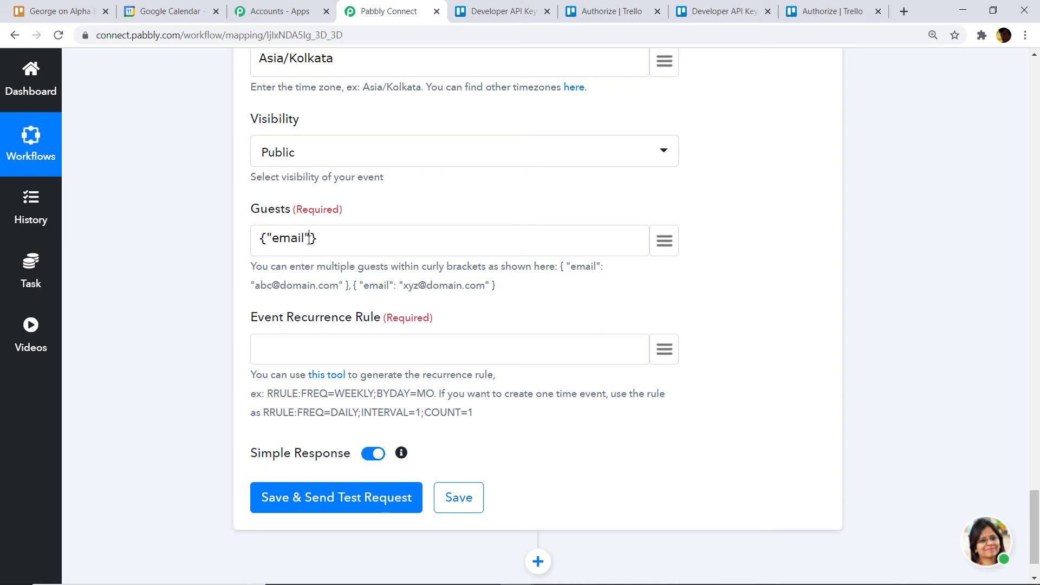
pyautogui.write(':')
pyautogui.write('""')
pyautogui.click(320, 236)
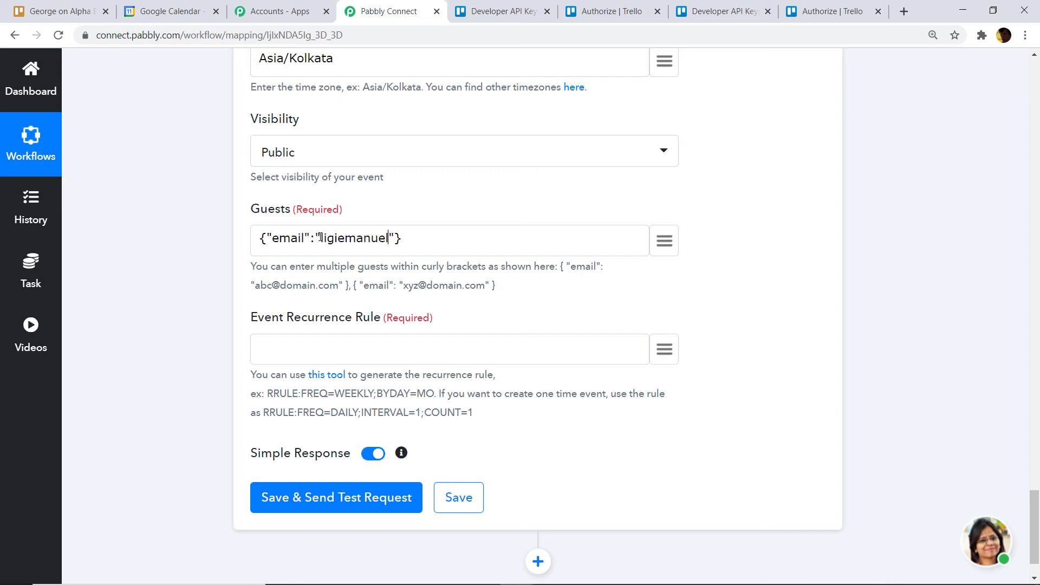
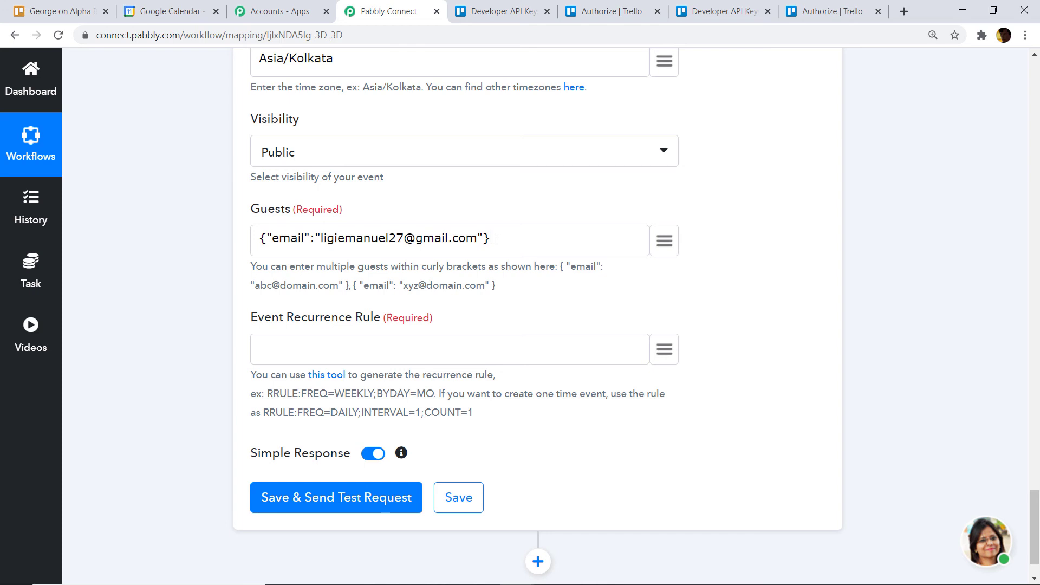
pyautogui.write(',')
pyautogui.press('BackSpace')
pyautogui.scroll(-1, 497, 240)
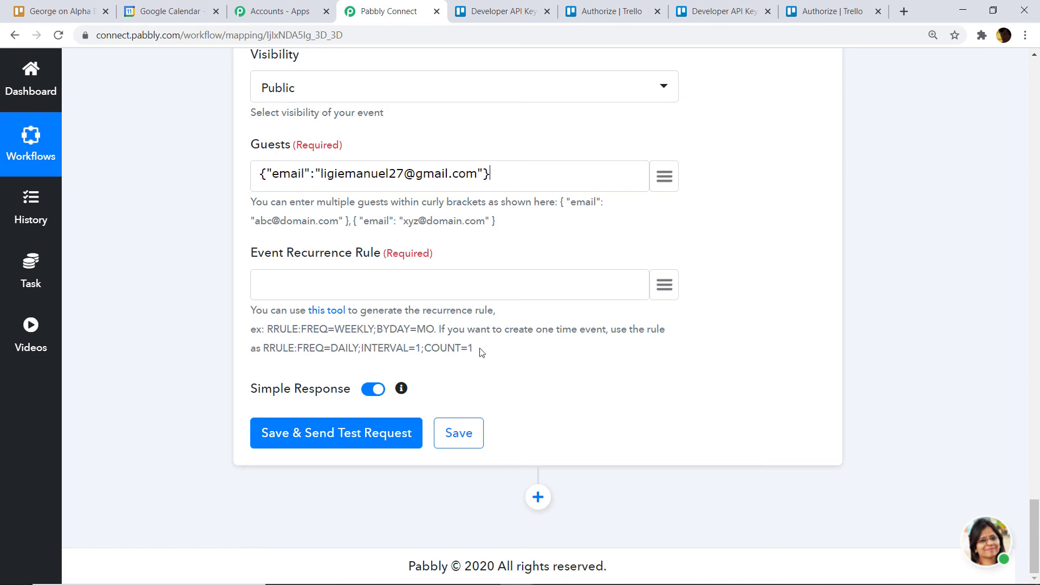
# - Copy the example rule RRULE:FREQ=DAILY;INTERVAL=1;COUNT=1 into Event Recurrence Rule
pyautogui.moveTo(474, 348); pyautogui.dragTo(266, 346)
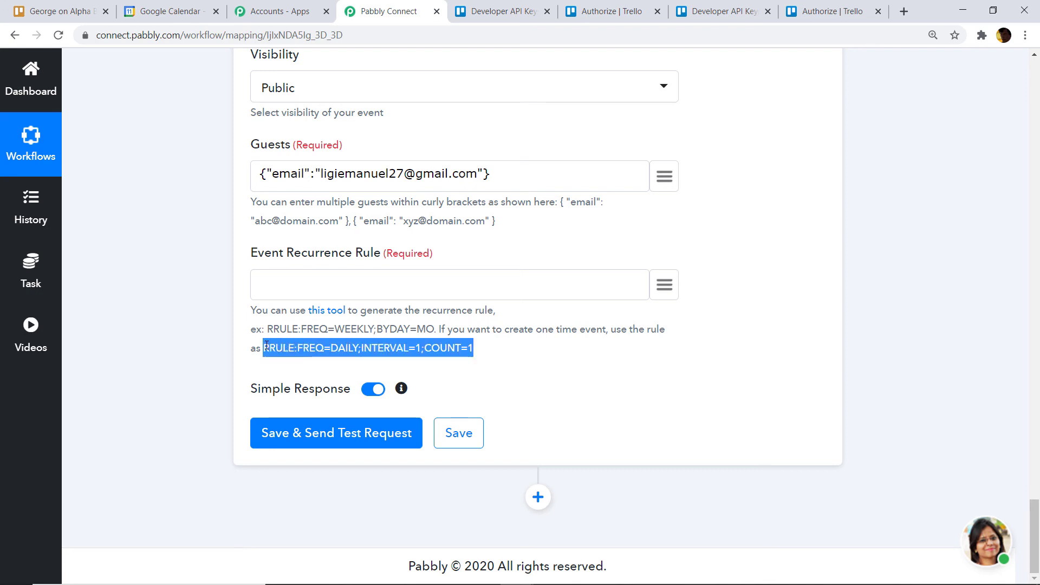
pyautogui.rightClick(266, 347)
pyautogui.click(277, 354)
pyautogui.click(280, 287)
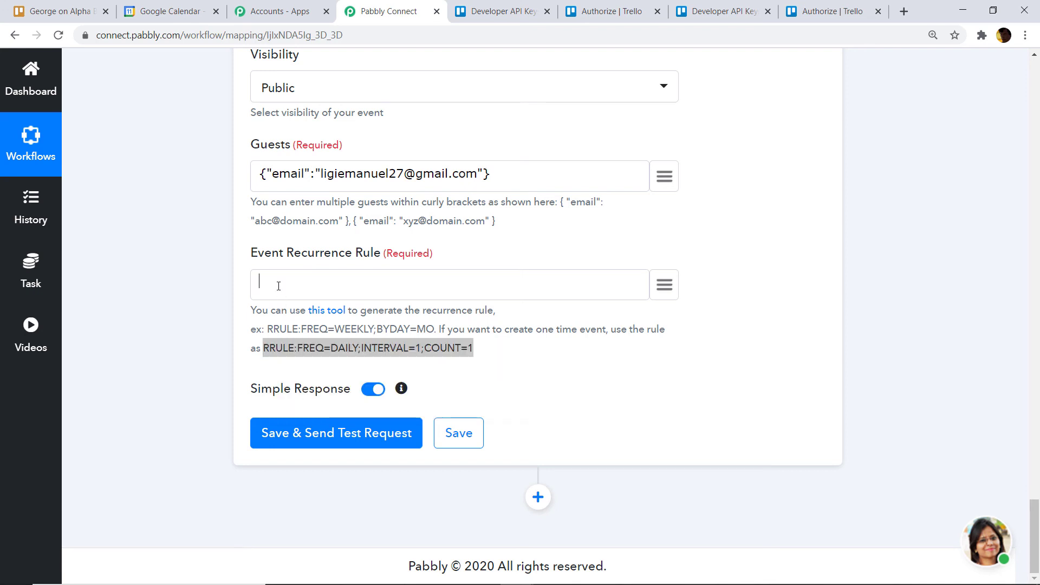
pyautogui.rightClick(279, 286)
pyautogui.click(325, 393)
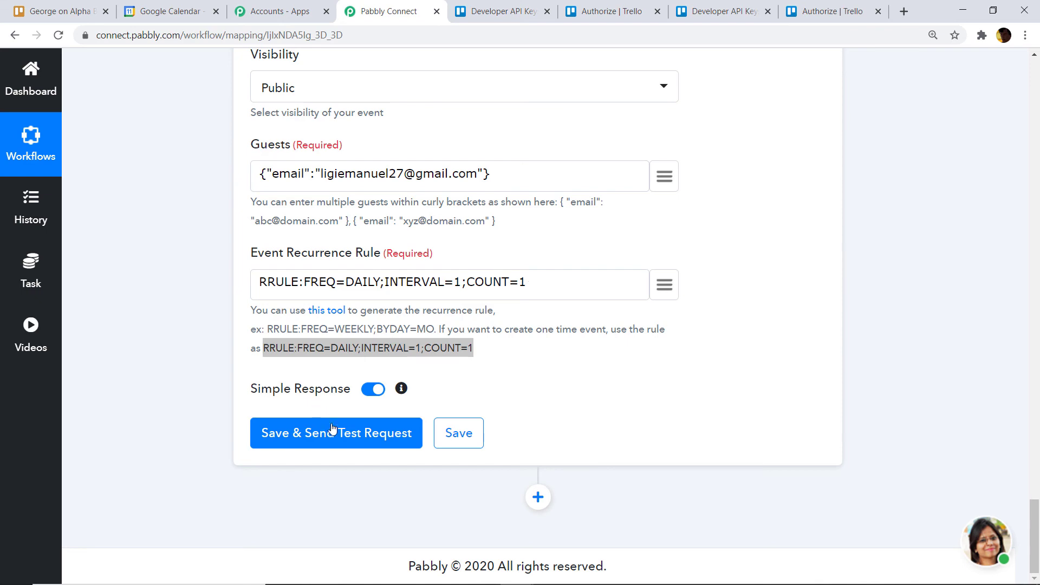
# - Save and send a test request that creates the George event, then view Google Calendar
pyautogui.click(333, 433)
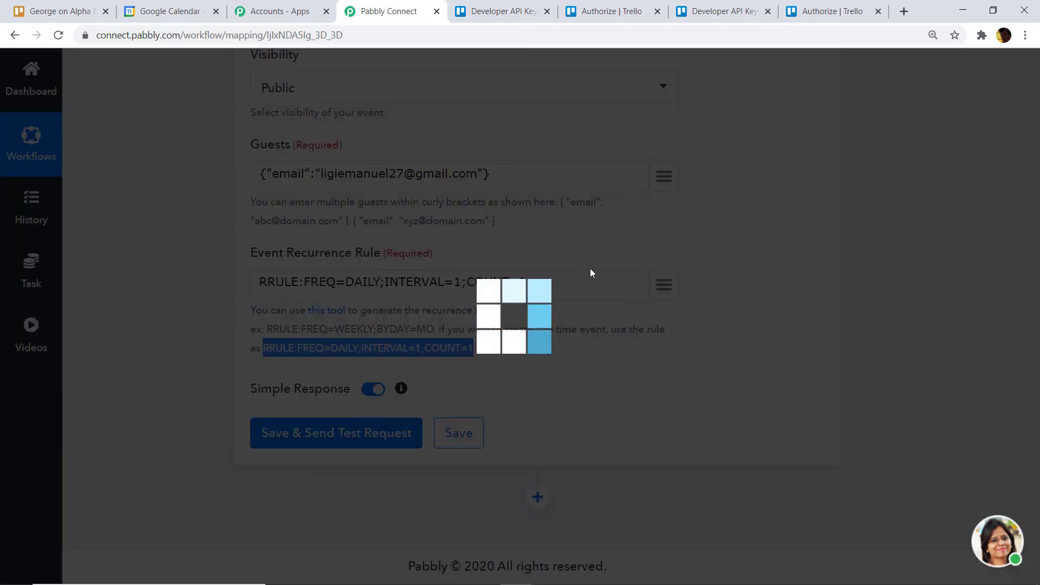
pyautogui.scroll(-3, 596, 287)
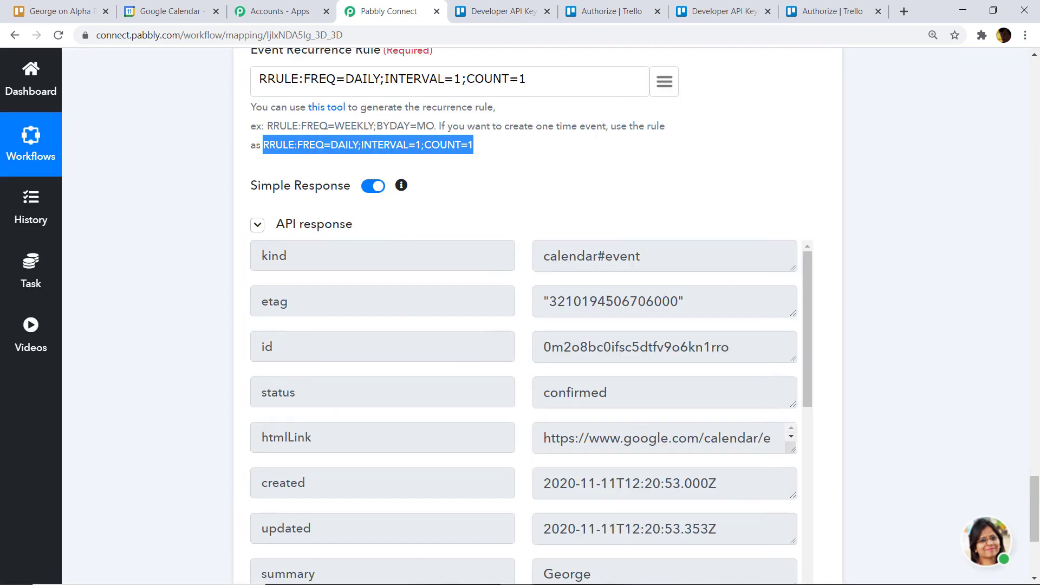
pyautogui.click(172, 11)
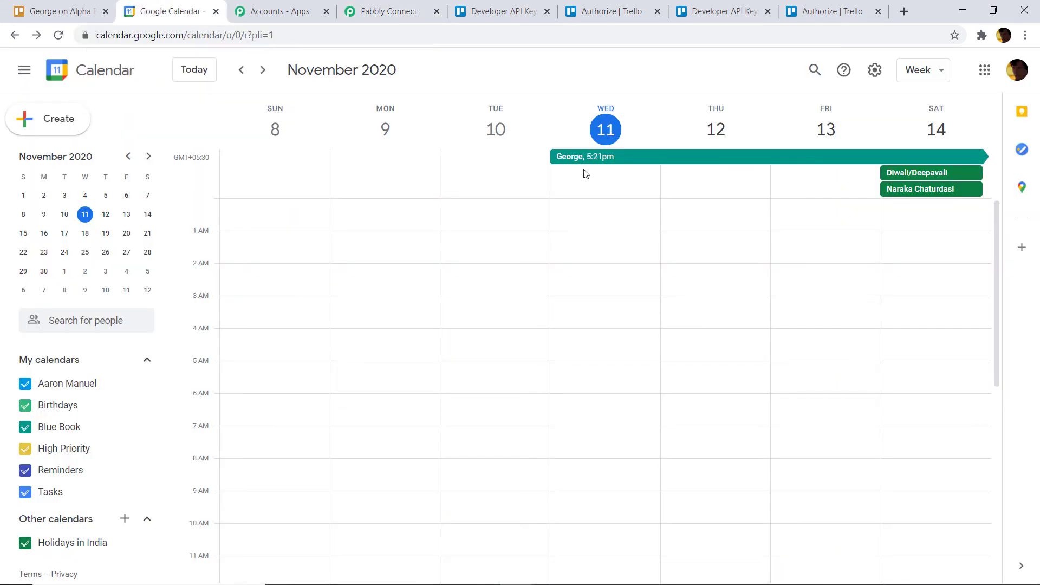
# - Review the George event (Nov 11–17, welcome description) and compare it with the Trello George card
pyautogui.click(607, 161)
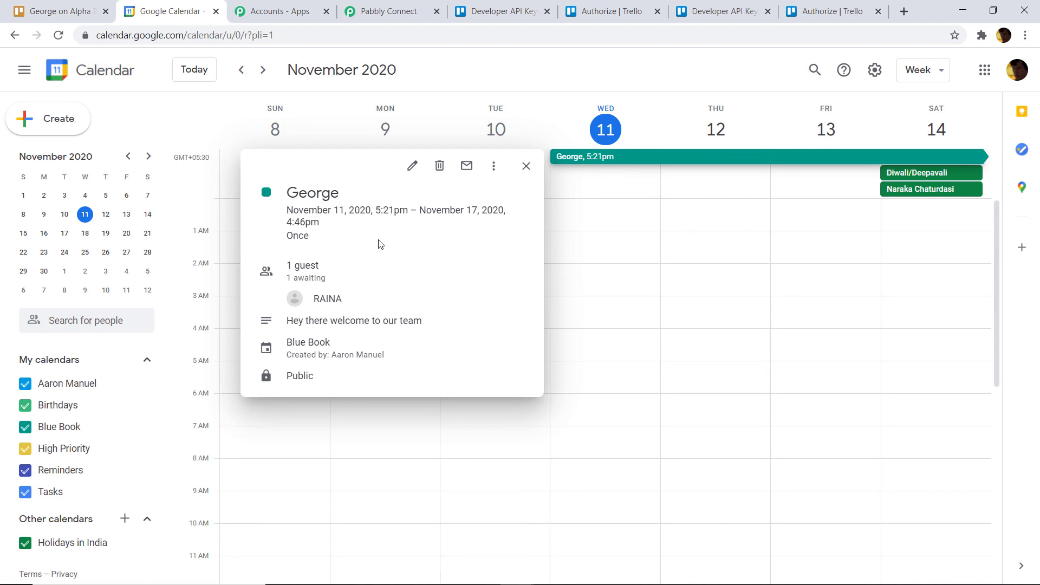
pyautogui.click(86, 8)
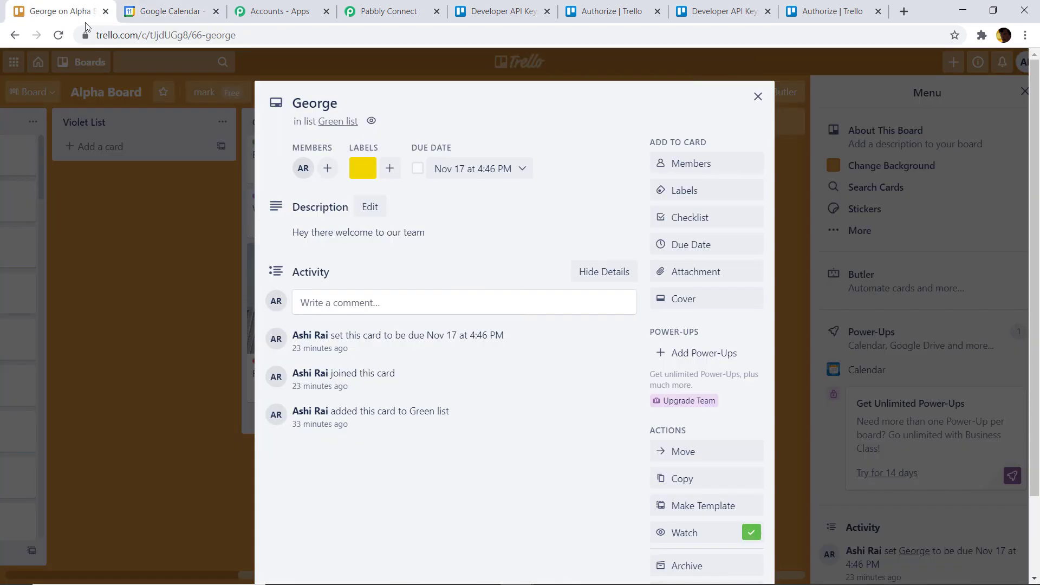
# - Collapse the Google Calendar action and Trello trigger panels to show the three-step workflow overview
pyautogui.click(407, 8)
pyautogui.click(1038, 356)
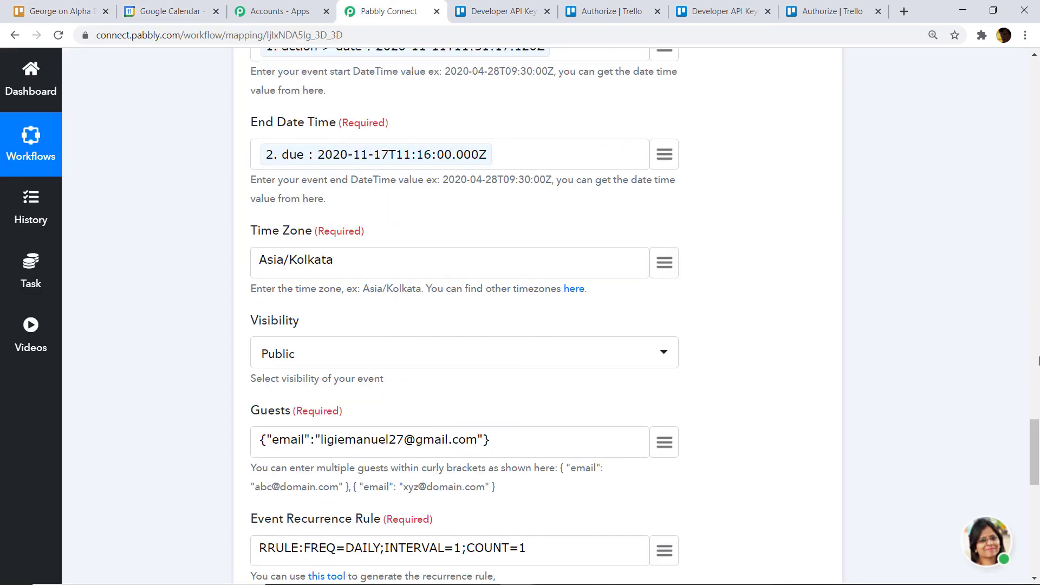
pyautogui.moveTo(1038, 379); pyautogui.dragTo(1038, 344)
pyautogui.scroll(2, 603, 313)
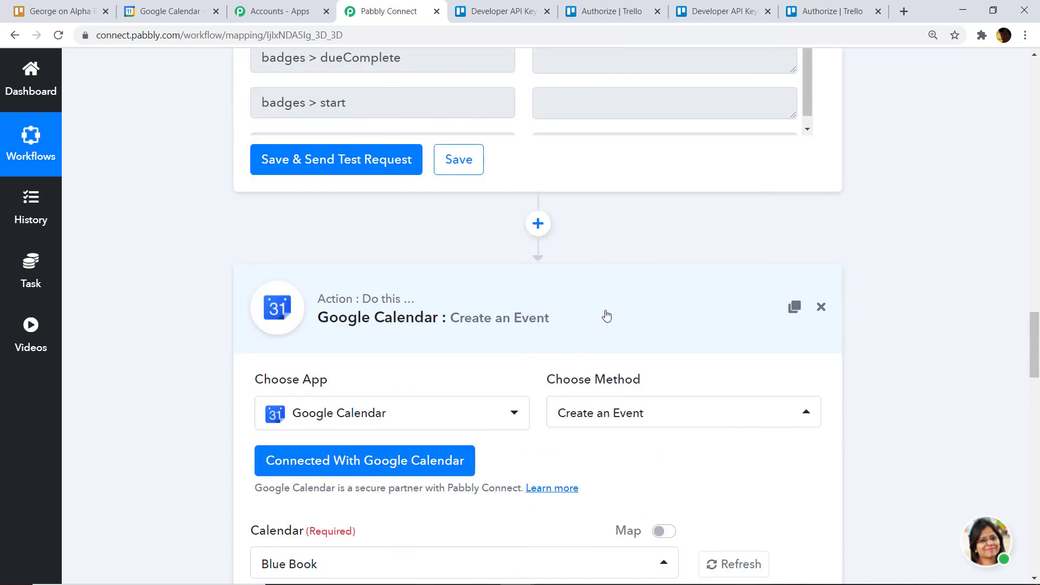
pyautogui.click(780, 310)
pyautogui.scroll(9, 780, 310)
pyautogui.scroll(8, 529, 362)
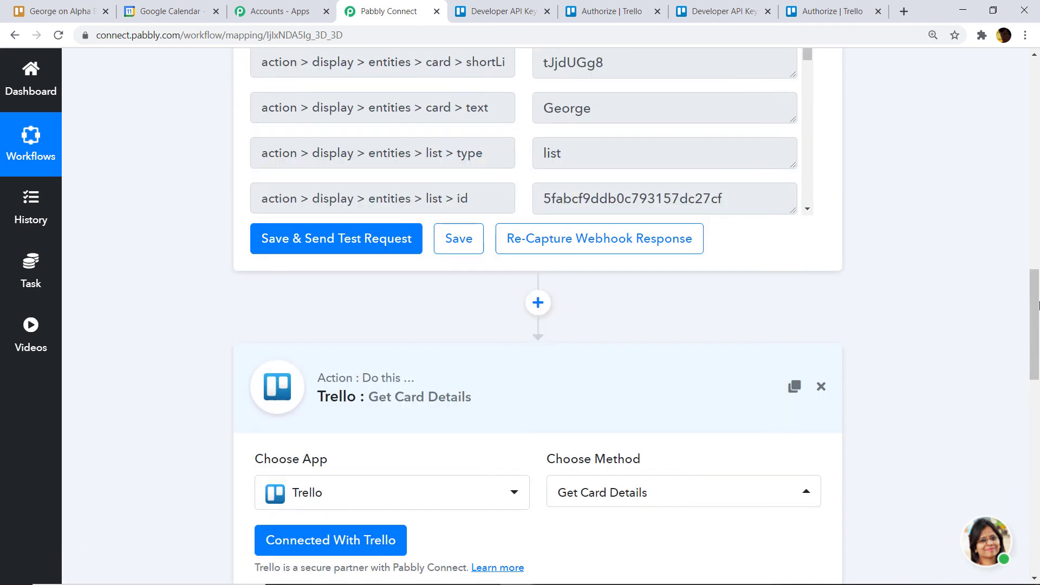
pyautogui.scroll(15, 667, 247)
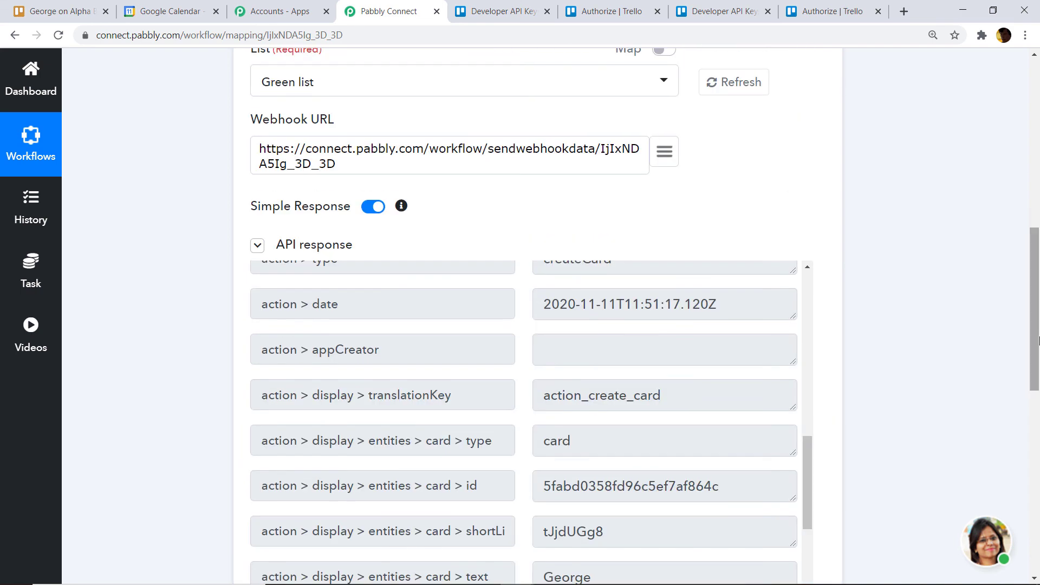
pyautogui.click(532, 266)
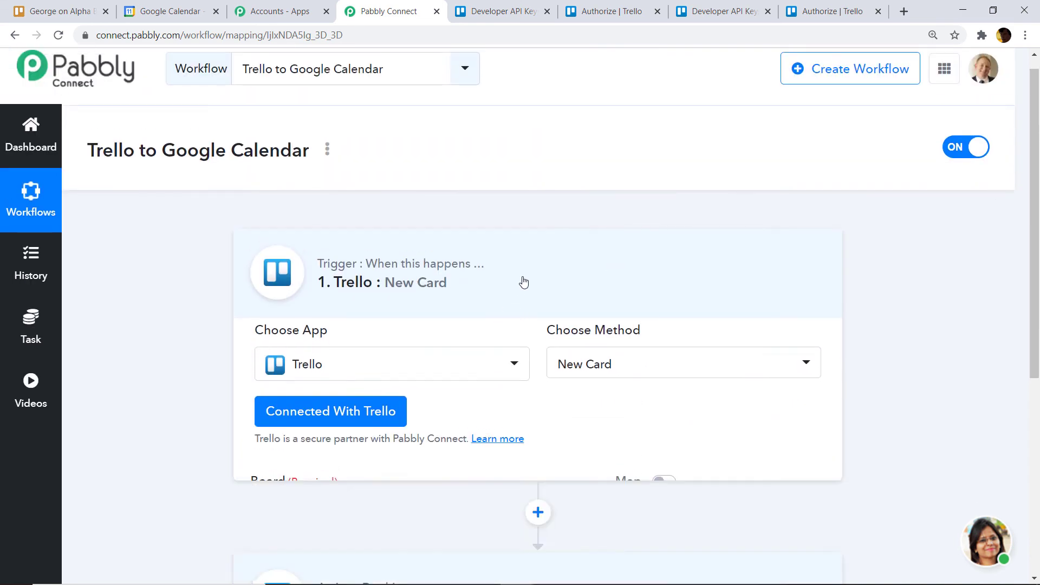
pyautogui.scroll(-3, 1038, 288)
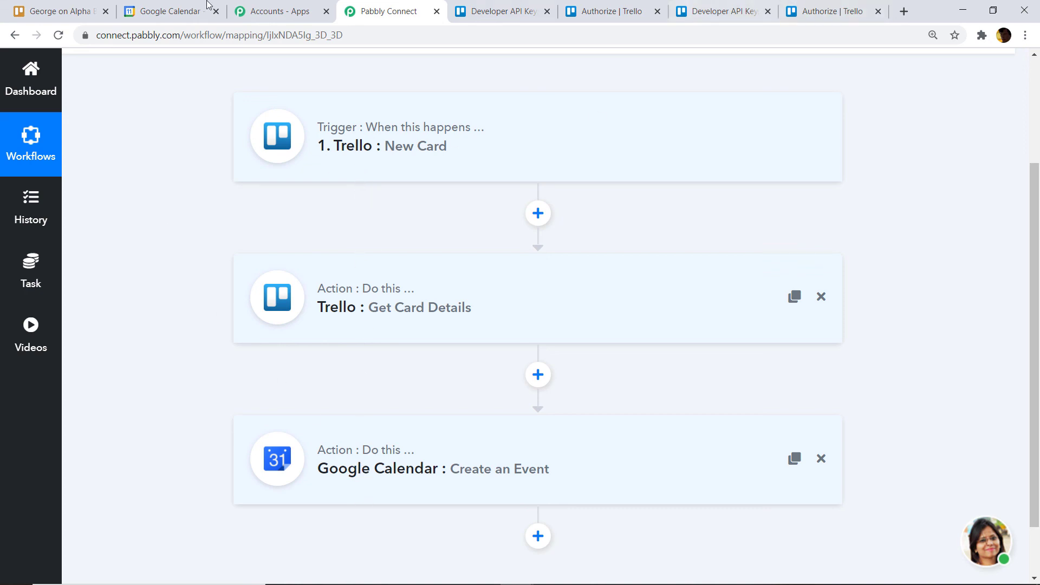
# - Close the George card and add a new 'Murray' card to the Green list
pyautogui.click(59, 11)
pyautogui.click(758, 98)
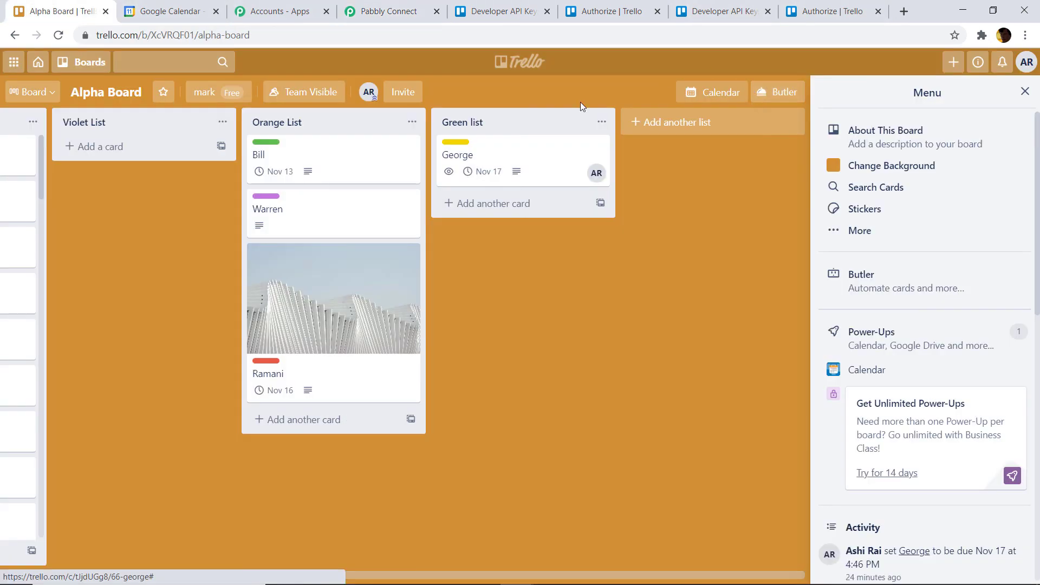
pyautogui.click(495, 203)
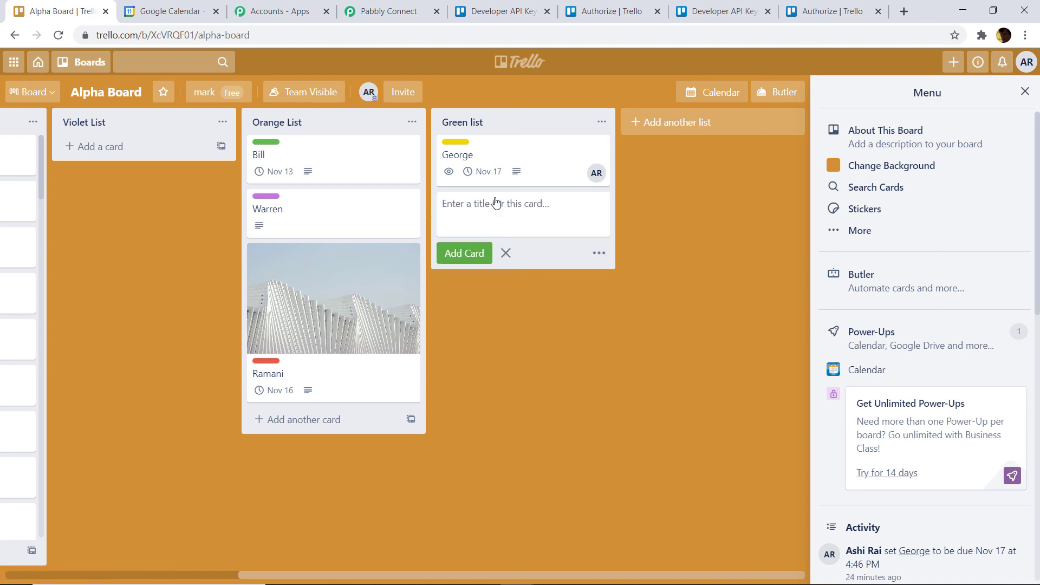
pyautogui.write('Murray')
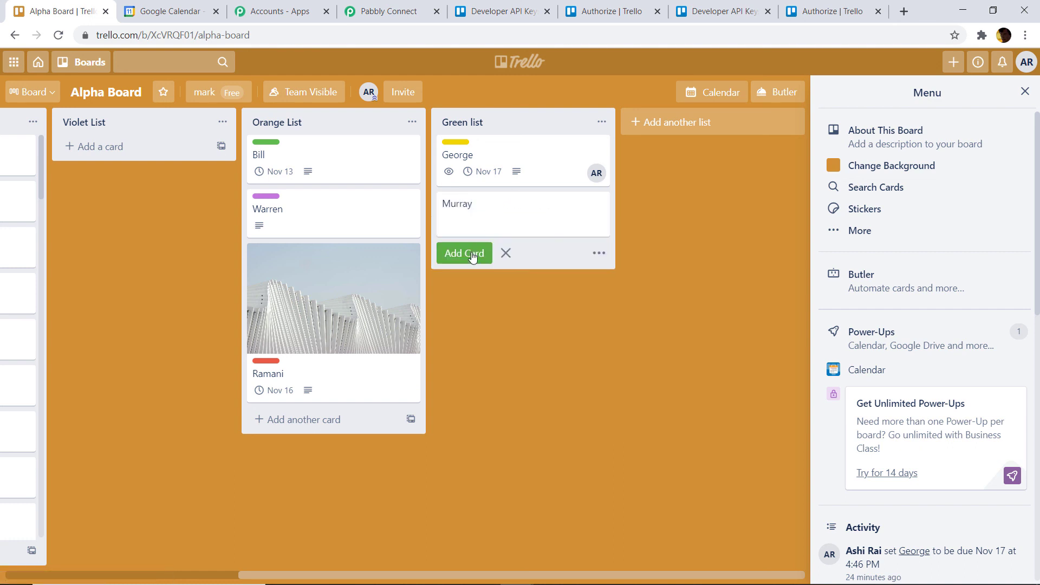
pyautogui.click(471, 255)
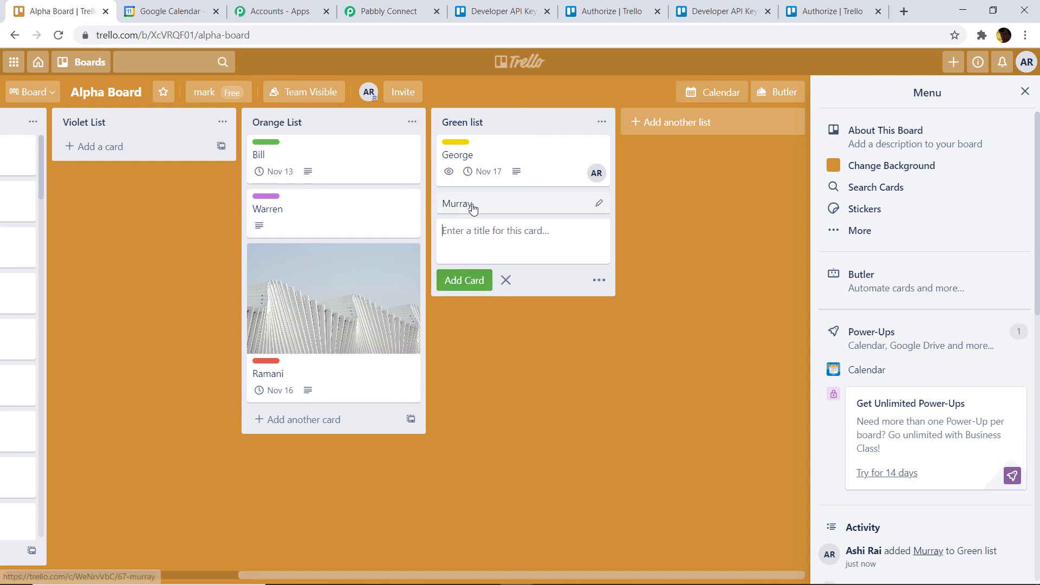
# - Give the Murray card the description 'Hey bulleye target good!!' and assign the board member
pyautogui.click(471, 205)
pyautogui.click(359, 185)
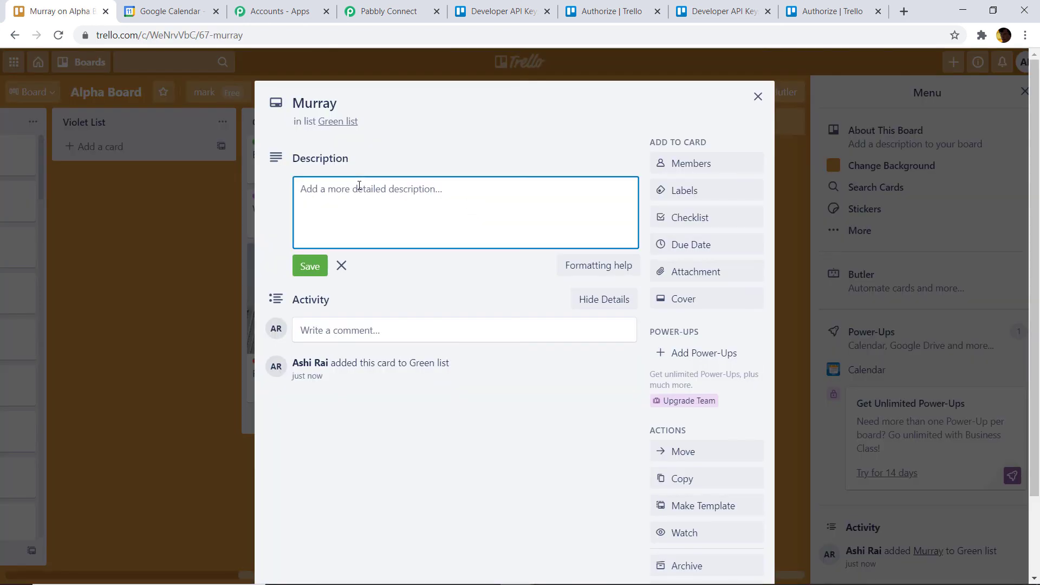
pyautogui.write('Hey bu')
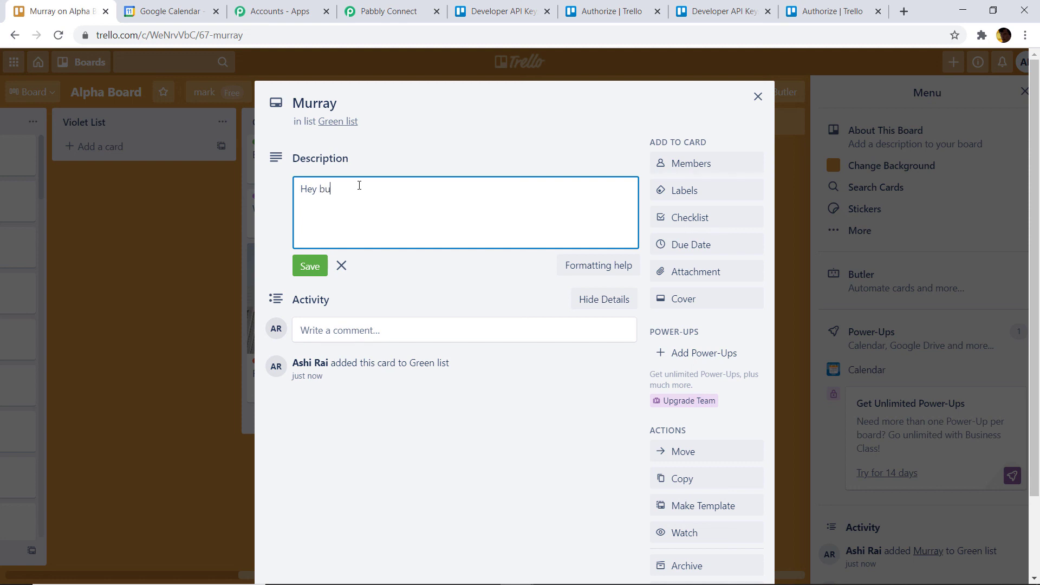
pyautogui.write('lleye target good!!')
pyautogui.click(696, 164)
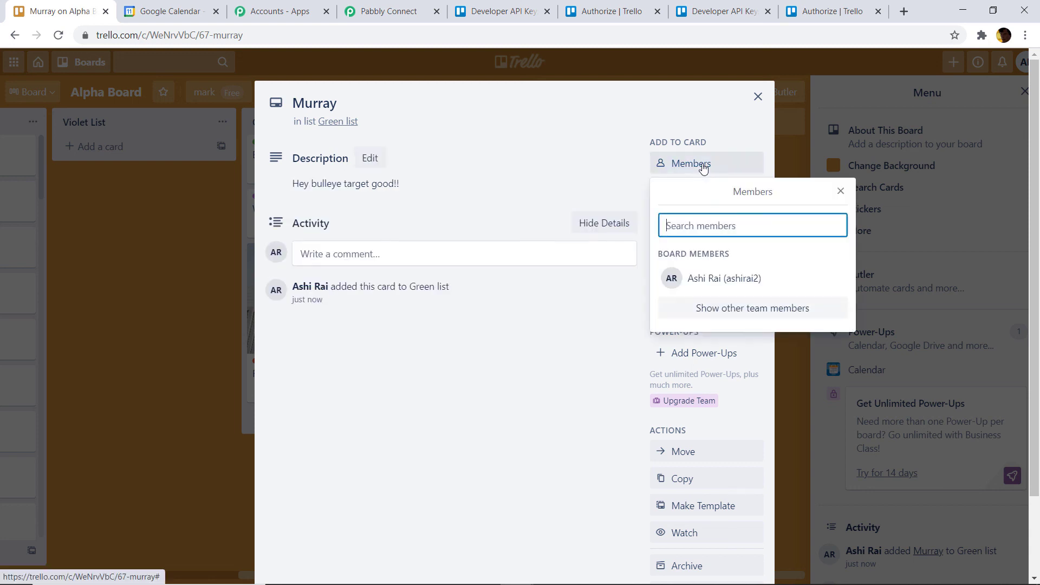
pyautogui.click(711, 271)
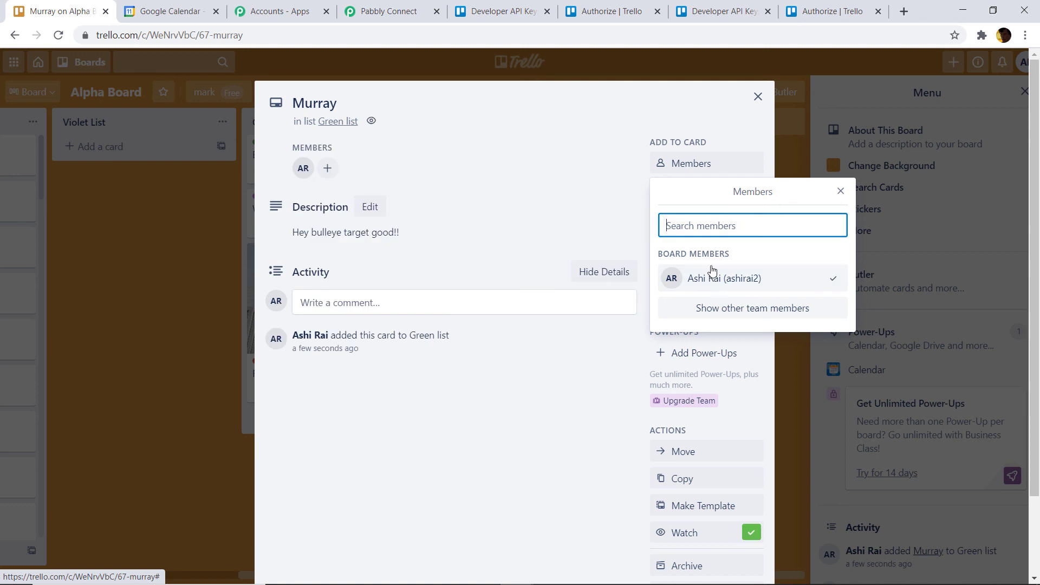
pyautogui.click(841, 191)
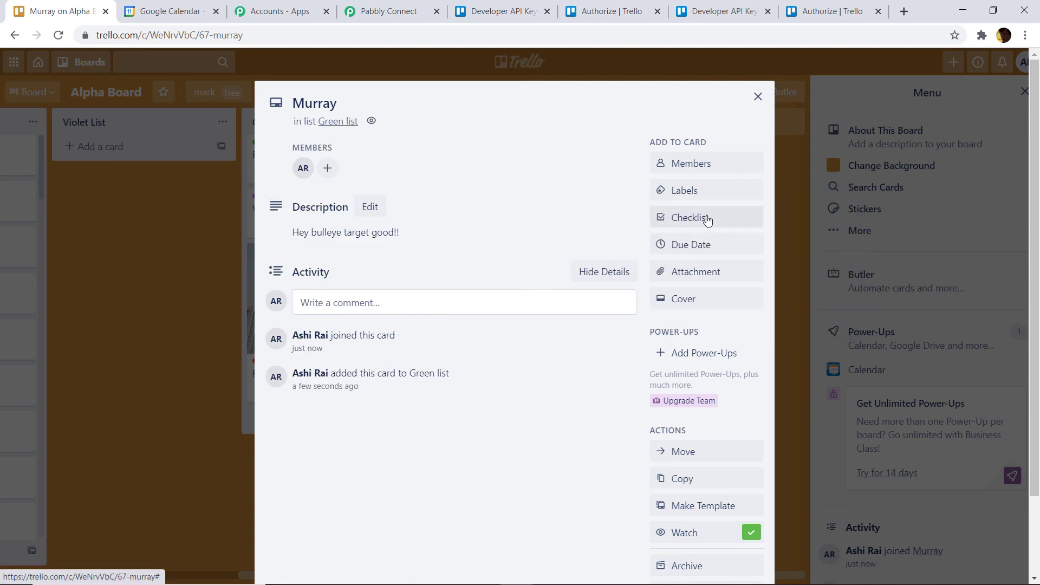
# - Apply the purple label and a Nov 18 due date to the Murray card, then close it
pyautogui.click(699, 195)
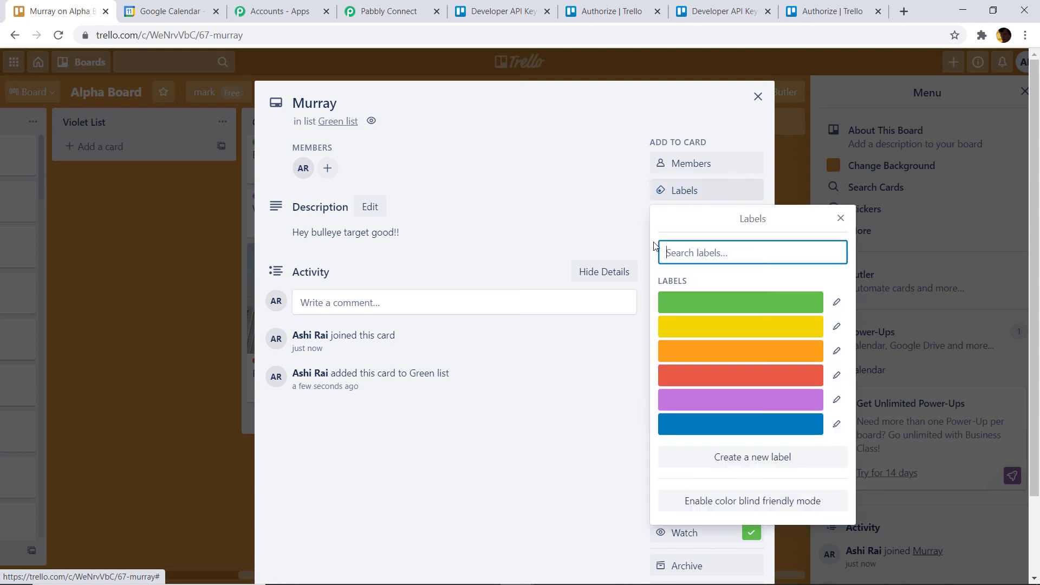
pyautogui.click(711, 404)
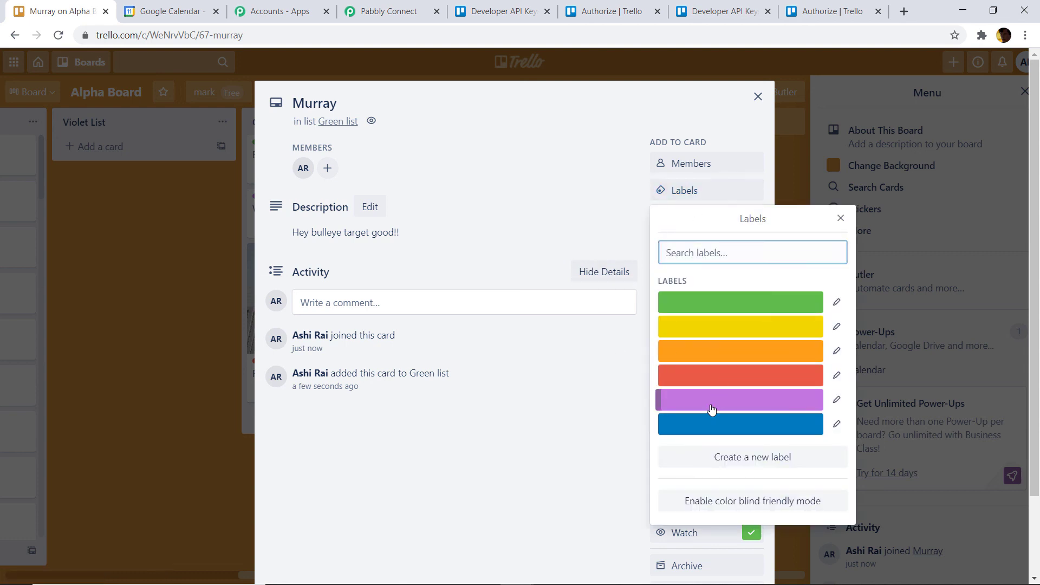
pyautogui.click(584, 167)
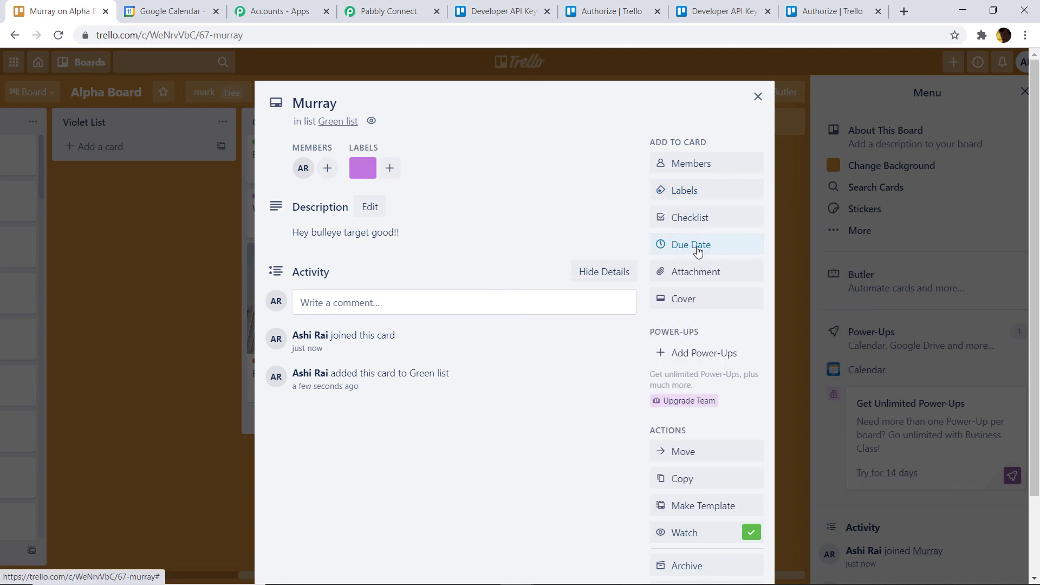
pyautogui.click(698, 244)
pyautogui.click(751, 258)
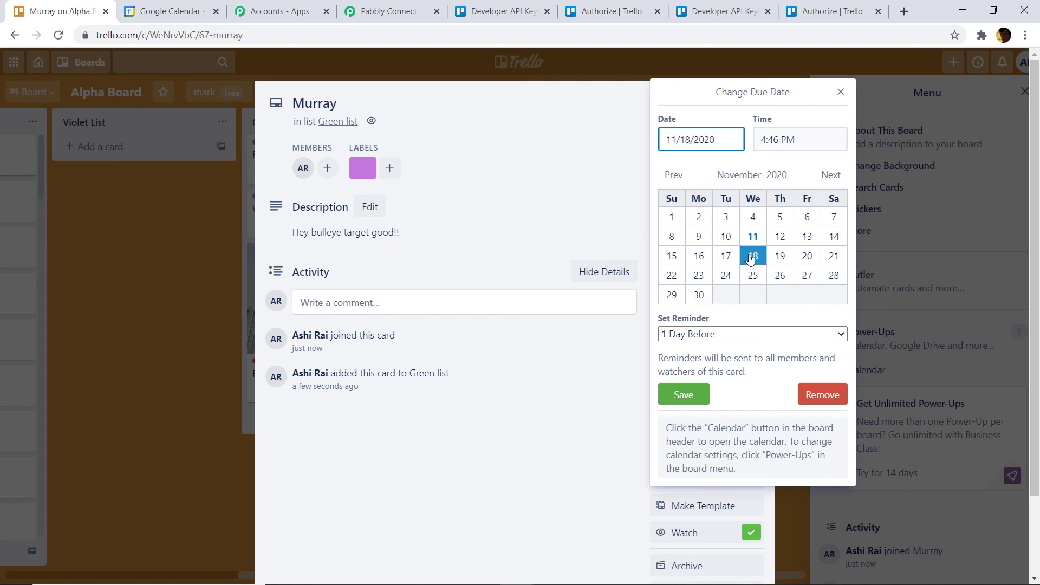
pyautogui.click(689, 395)
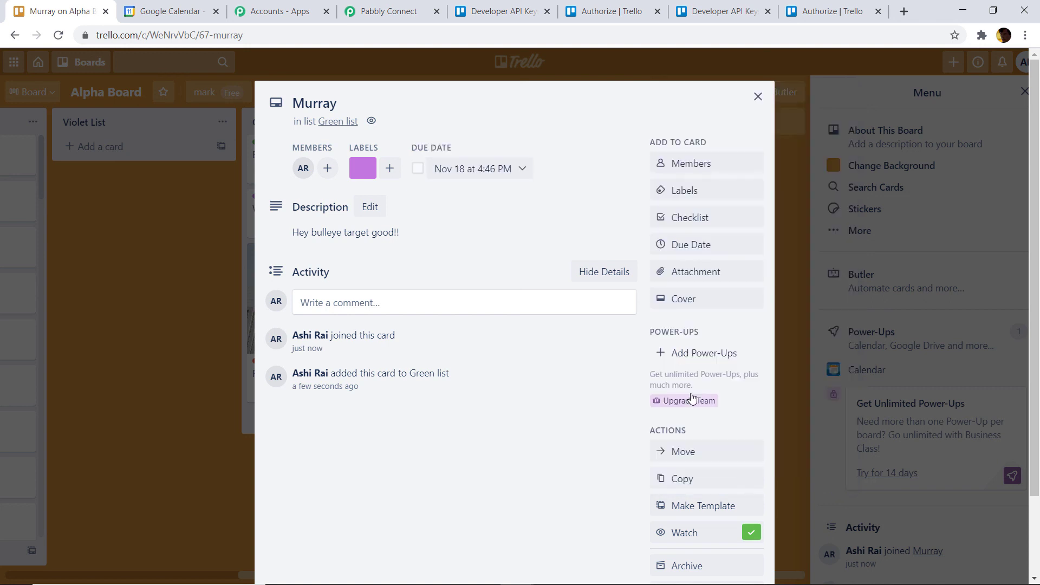
pyautogui.click(757, 97)
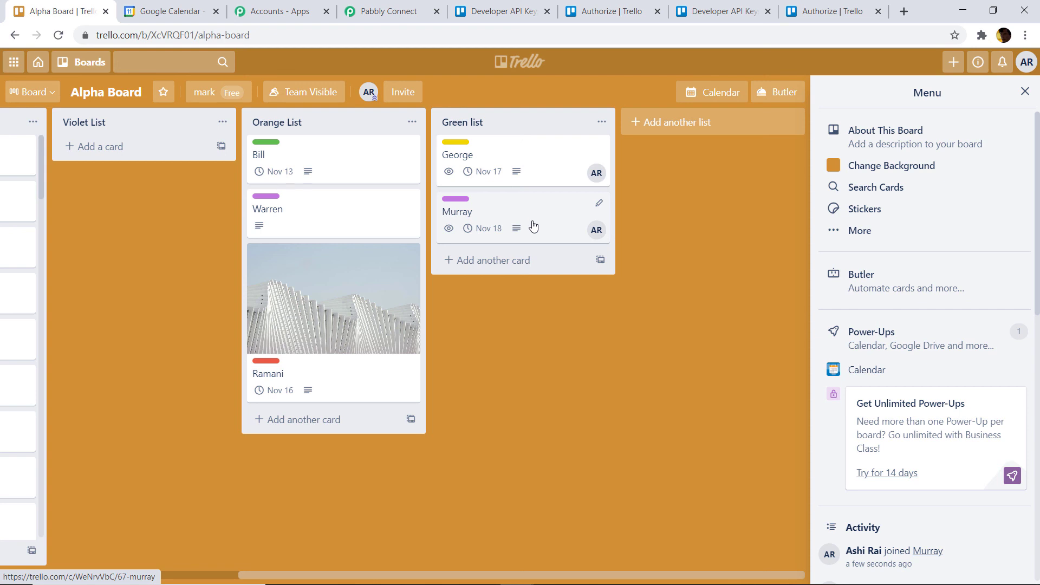
# - Open the Murray event in Google Calendar's week view to check its Nov 18 end and description
pyautogui.click(175, 12)
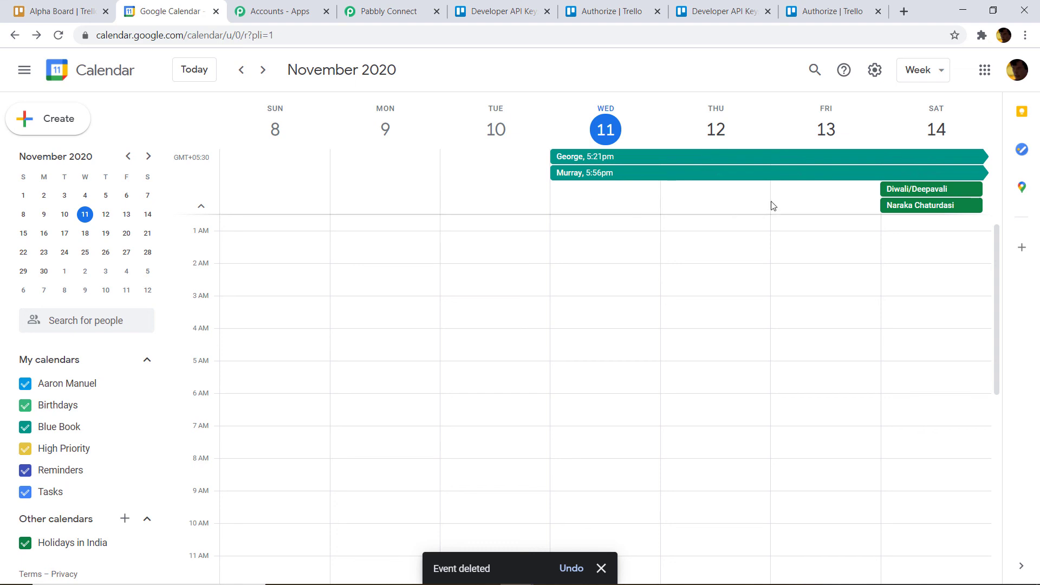
pyautogui.click(567, 178)
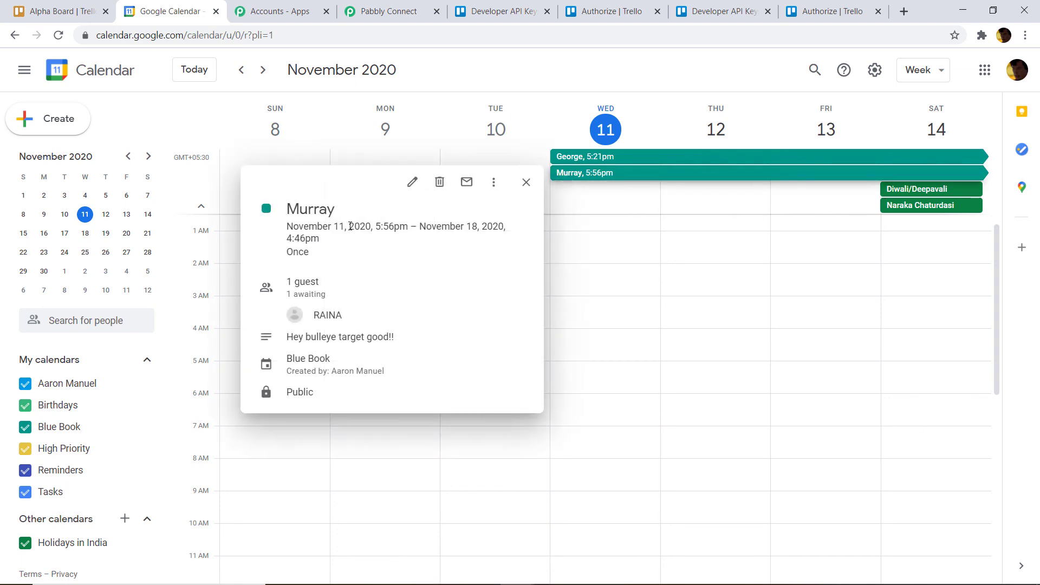